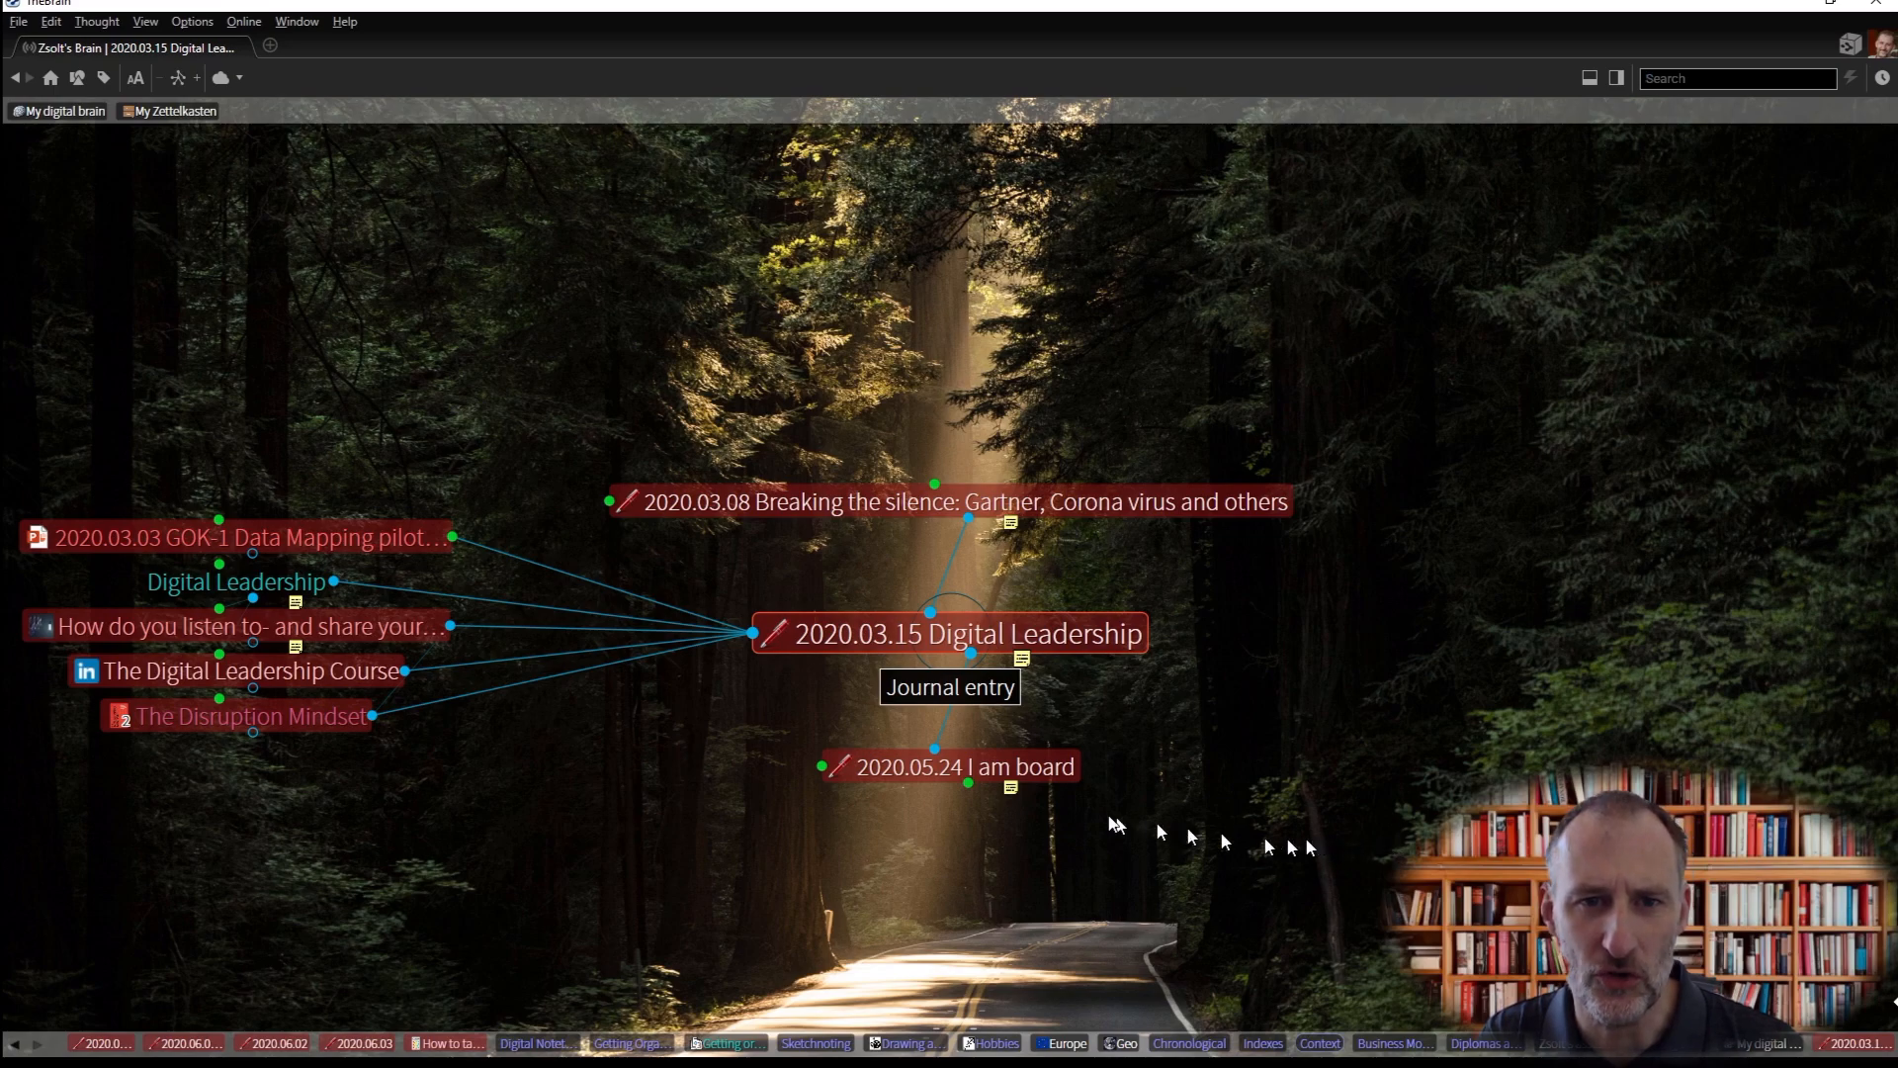
Step: Walk through the consecutive journal entries from 2020.05.24 I am board to 2020.06.03
{"action": "left_click", "coordinate": [975, 768]}
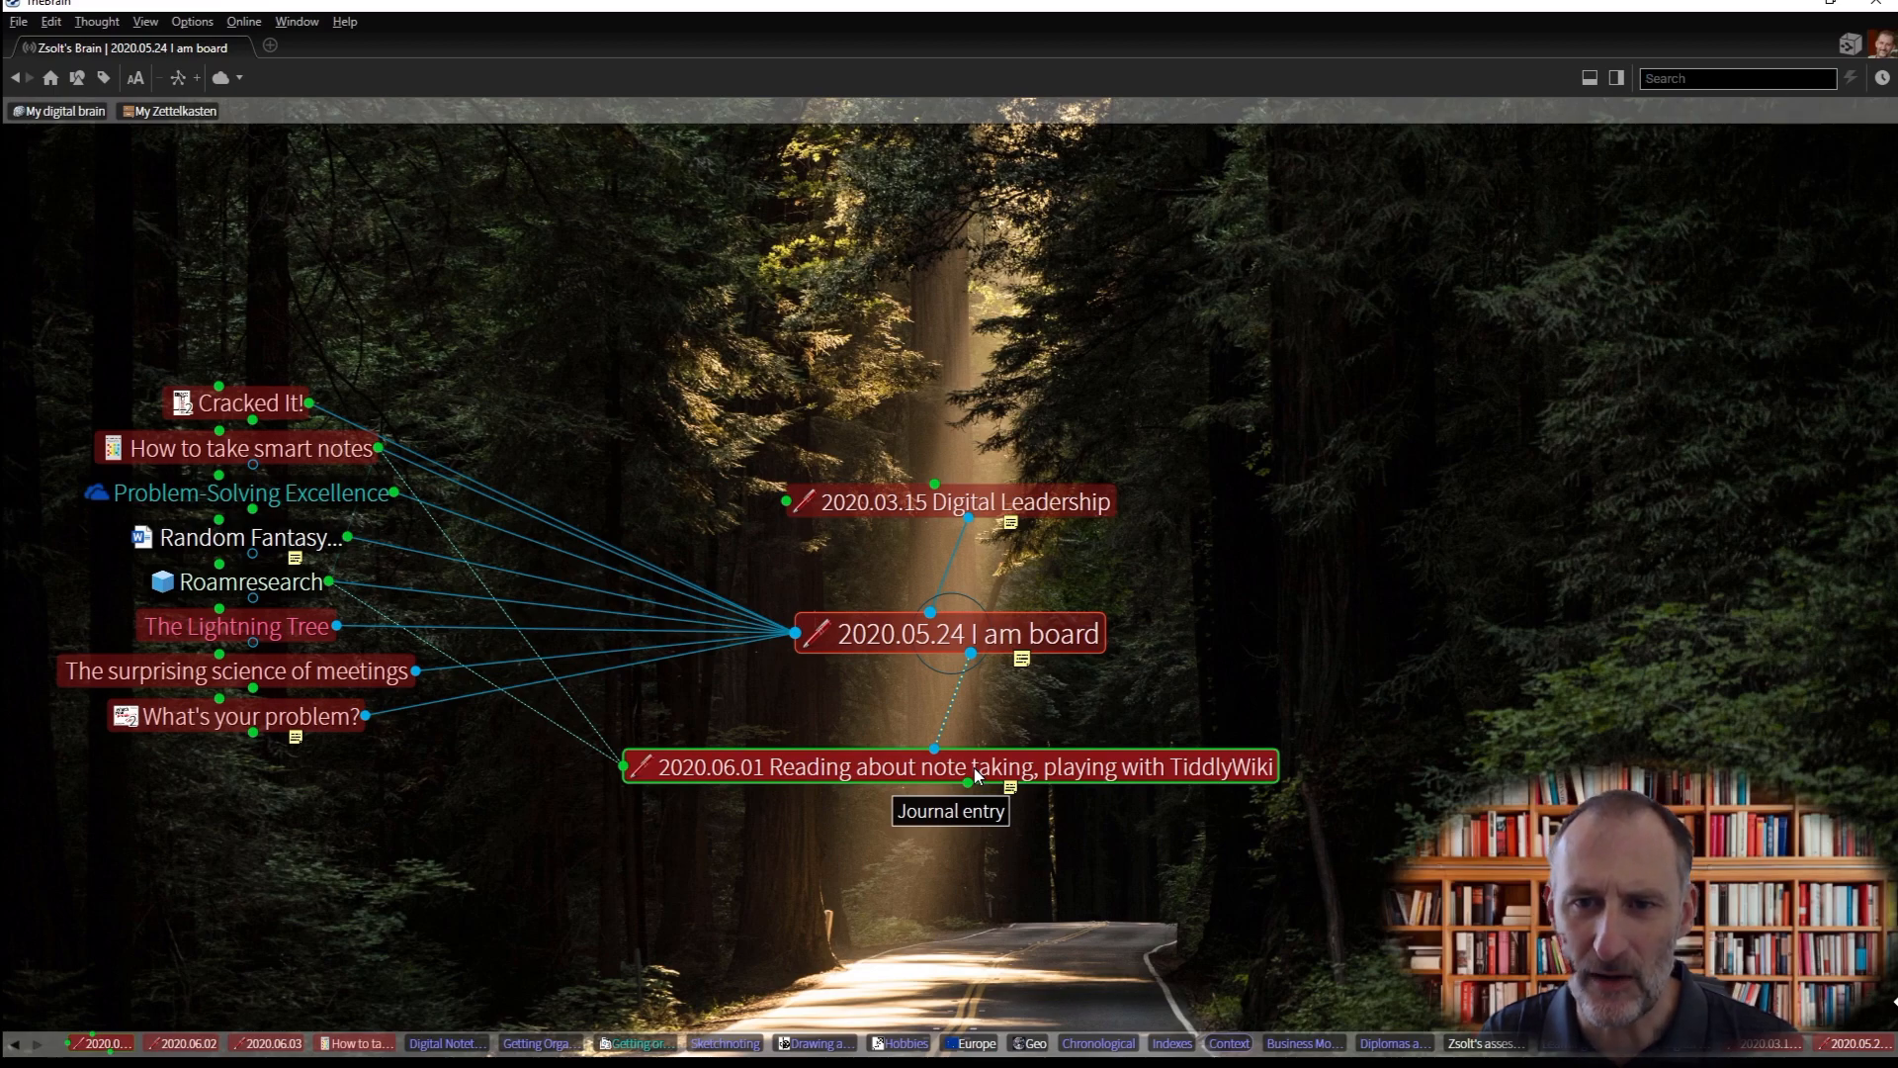
{"action": "left_click", "coordinate": [975, 767]}
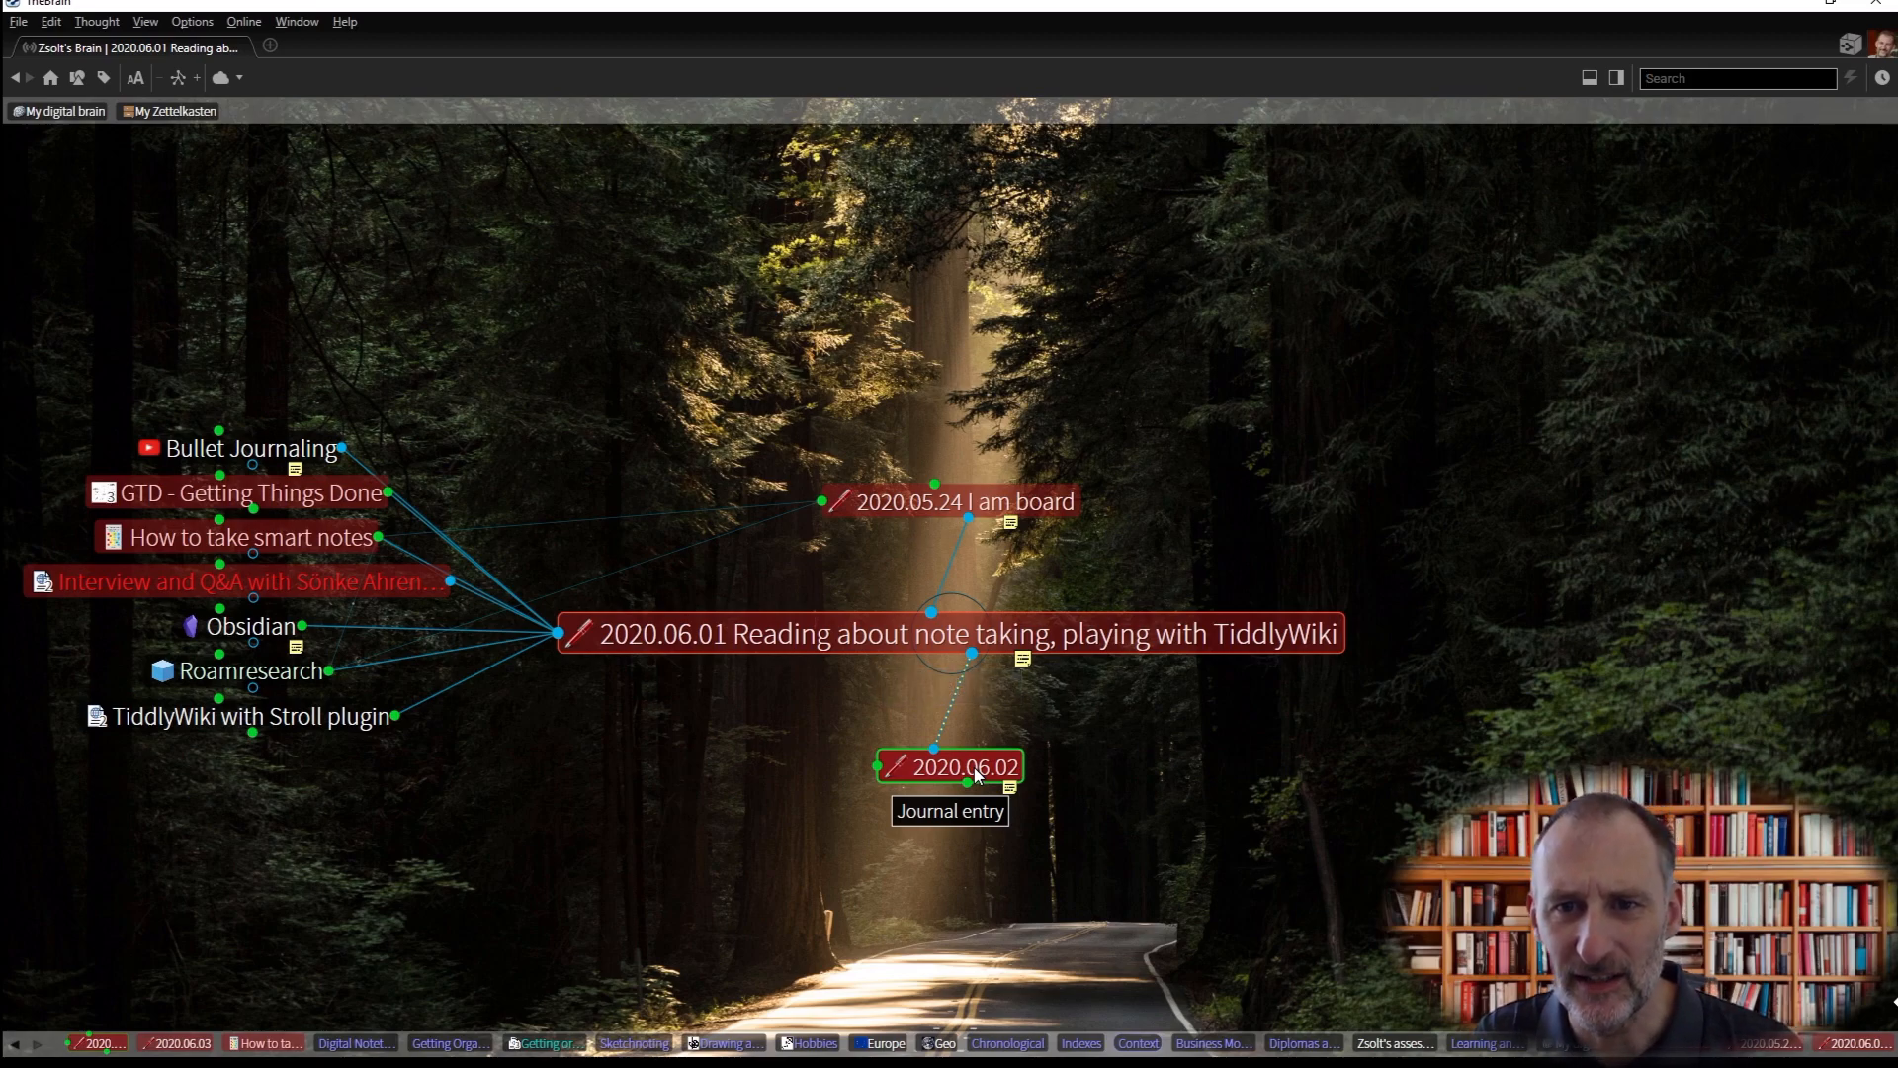
{"action": "left_click", "coordinate": [975, 767]}
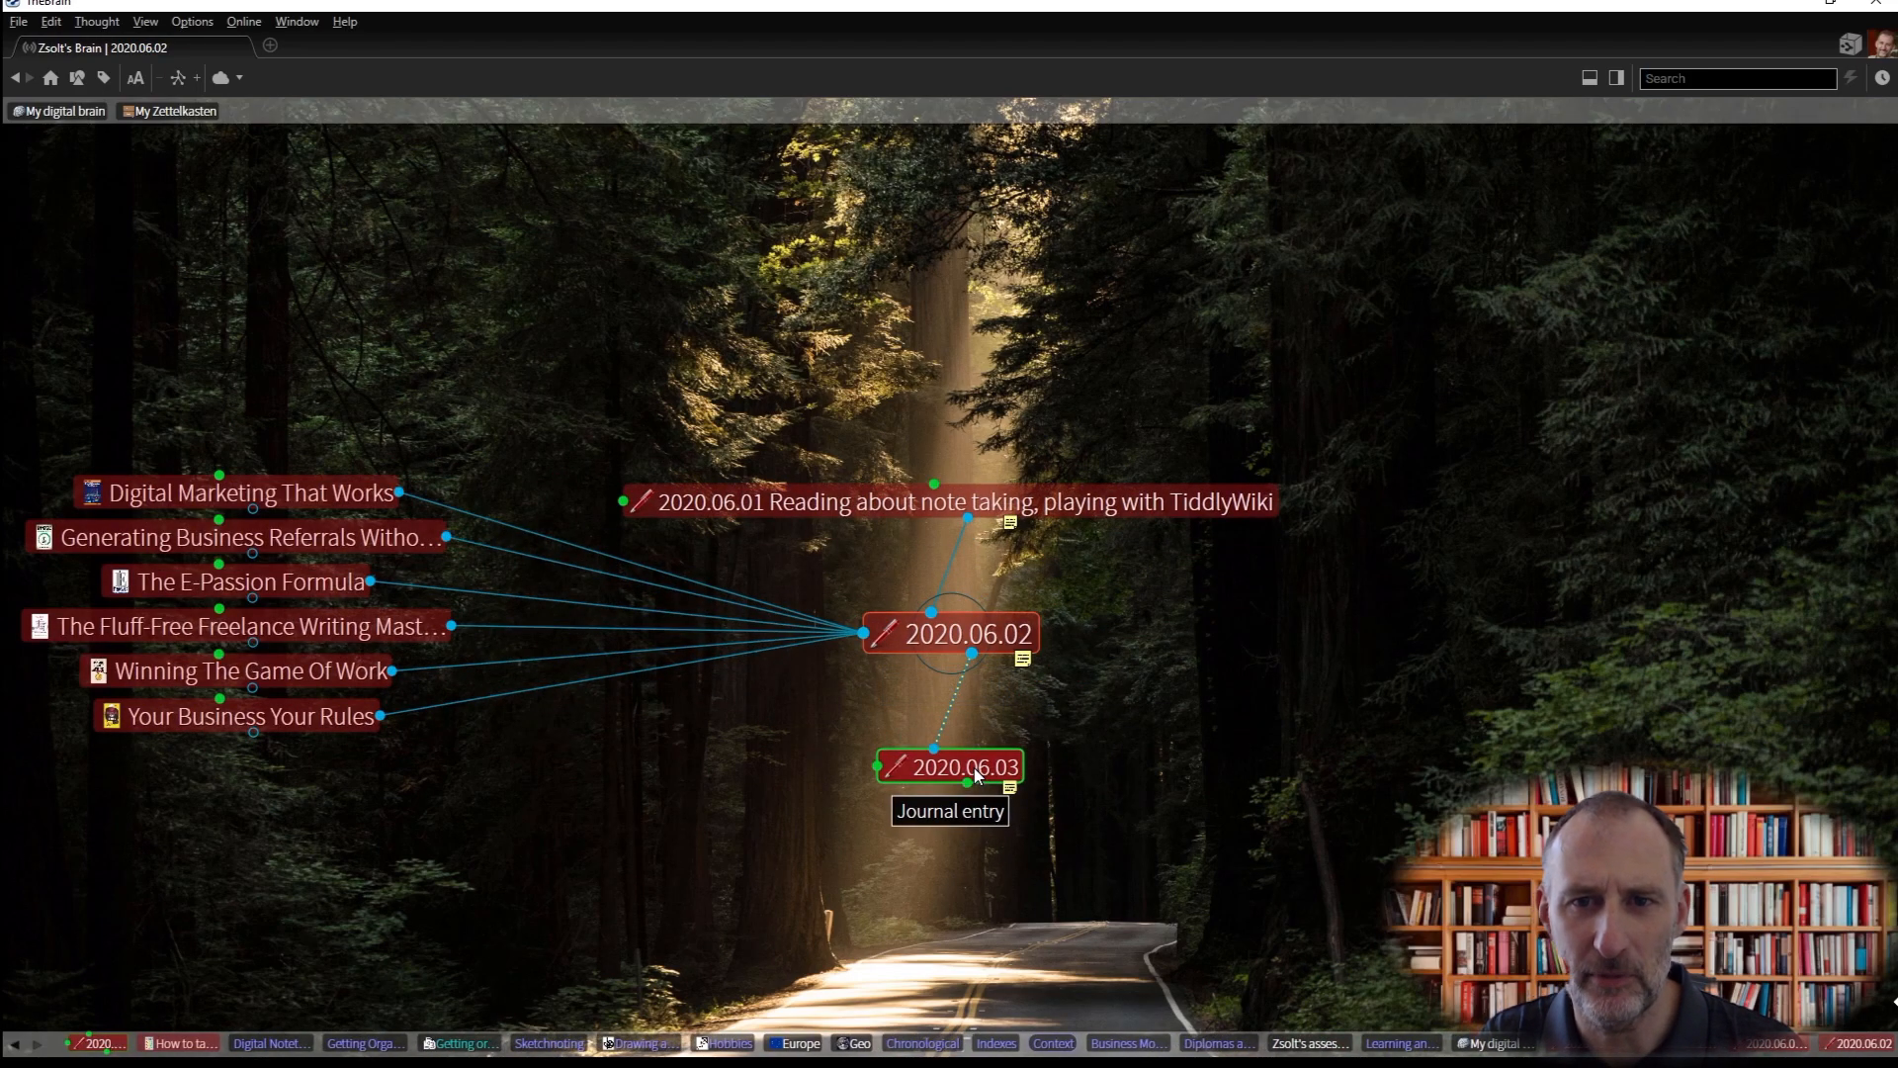
{"action": "left_click", "coordinate": [975, 767]}
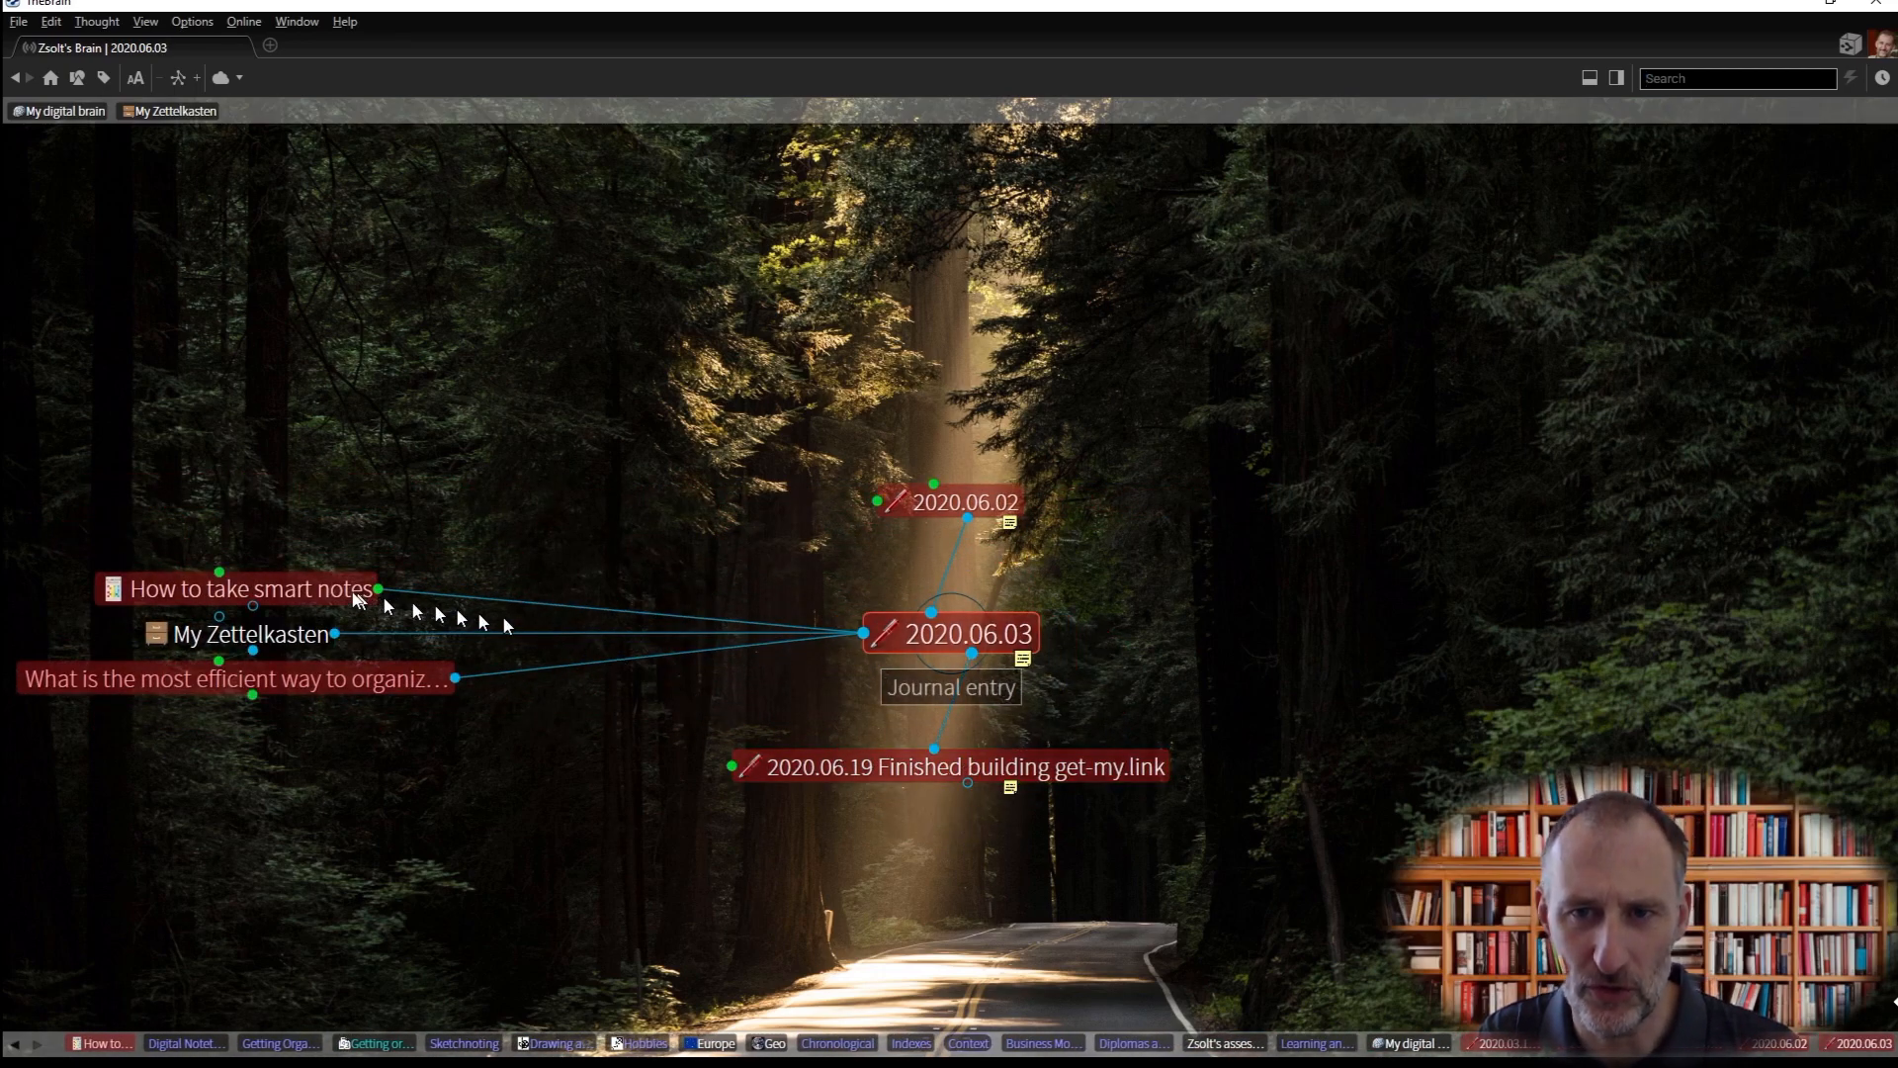
Step: Follow the linked thoughts from How to take smart notes via Digital Notetaking and Getting organized to Sketchnoting
{"action": "left_click", "coordinate": [326, 593]}
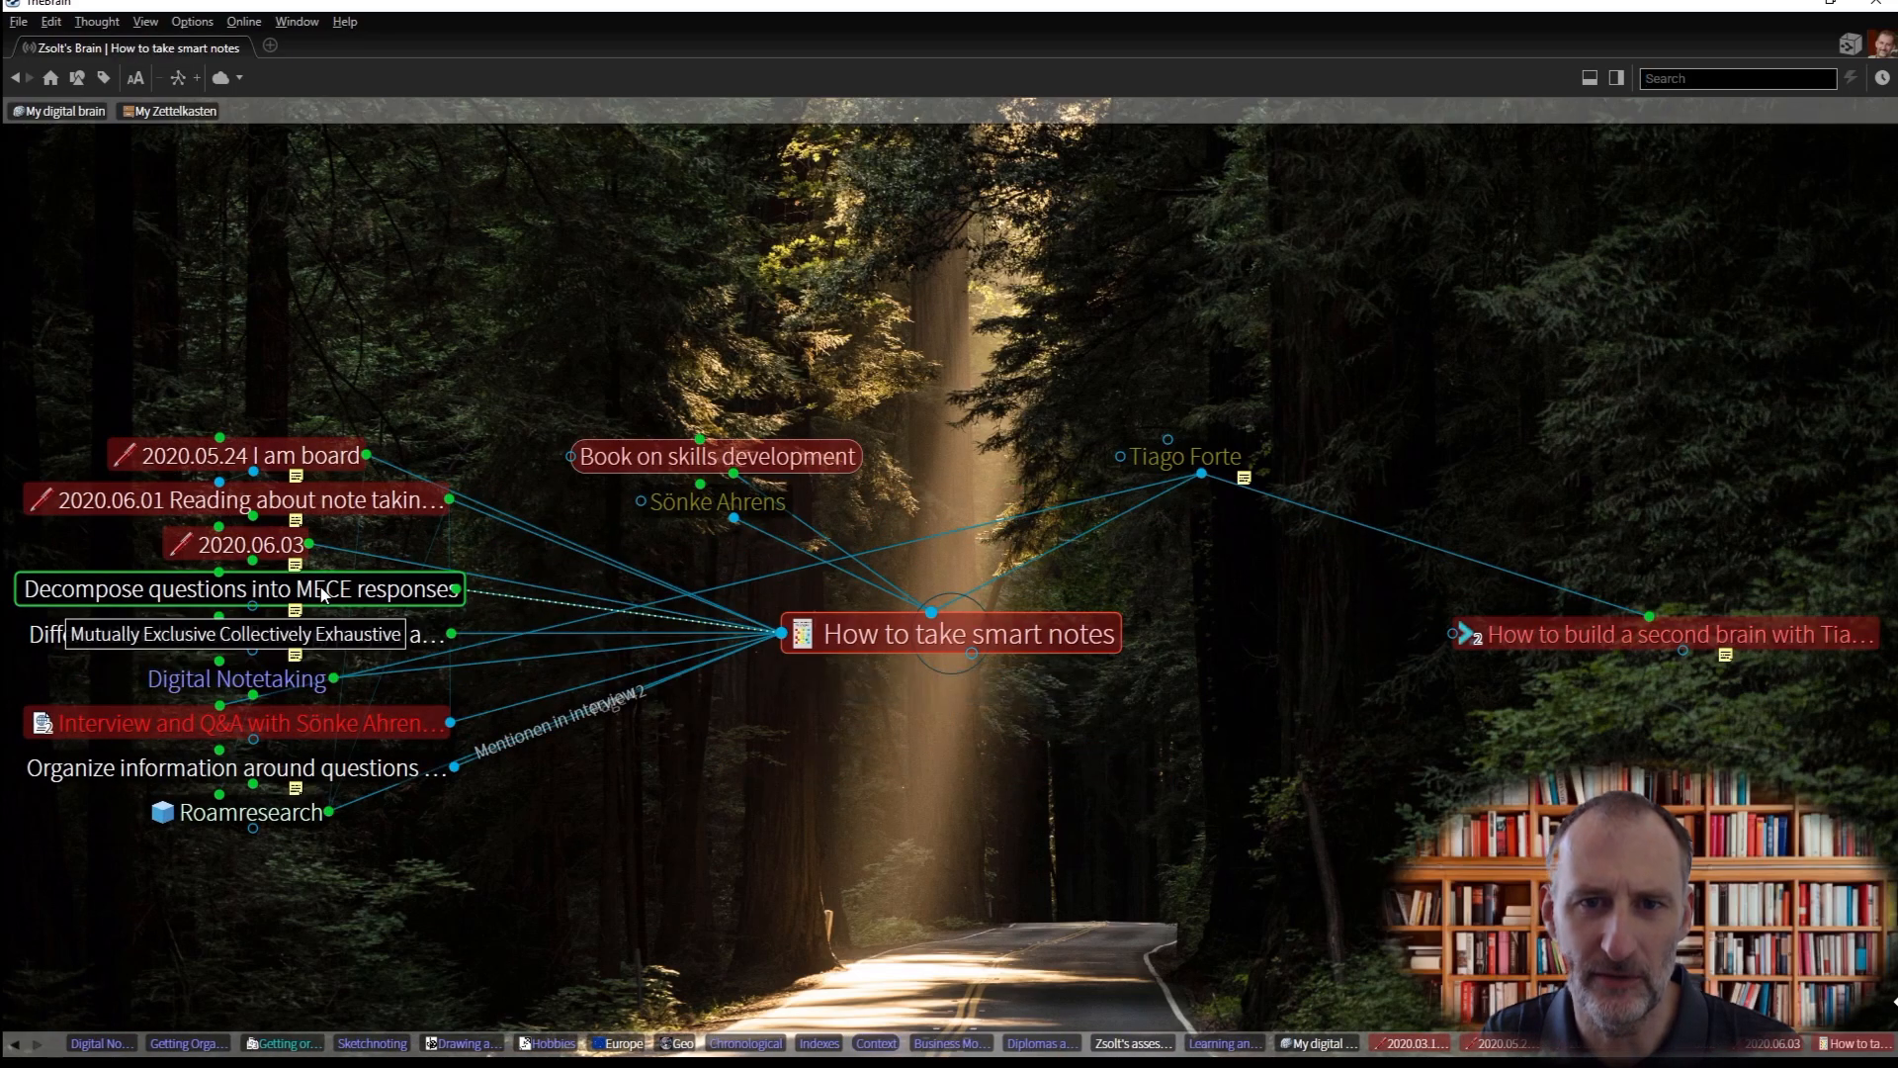
{"action": "left_click", "coordinate": [269, 676]}
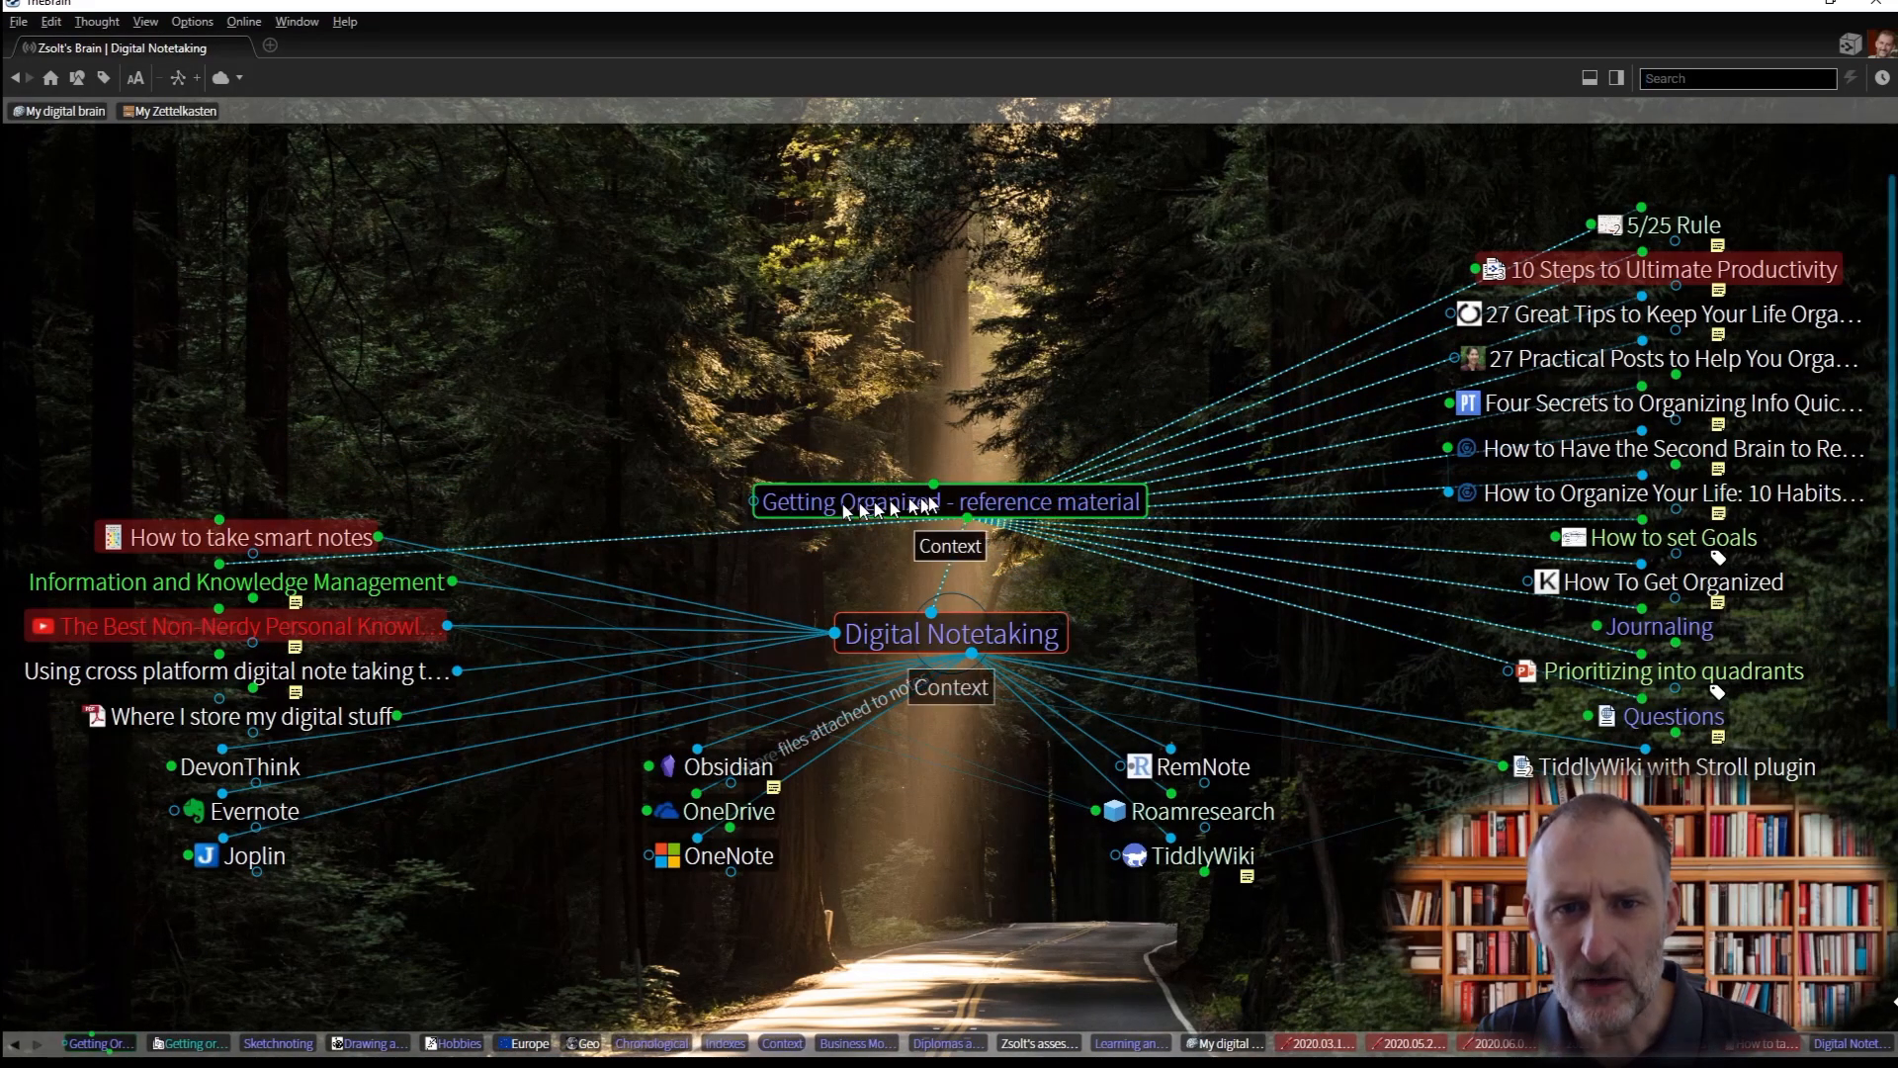
{"action": "left_click", "coordinate": [934, 502]}
{"action": "left_click", "coordinate": [935, 503]}
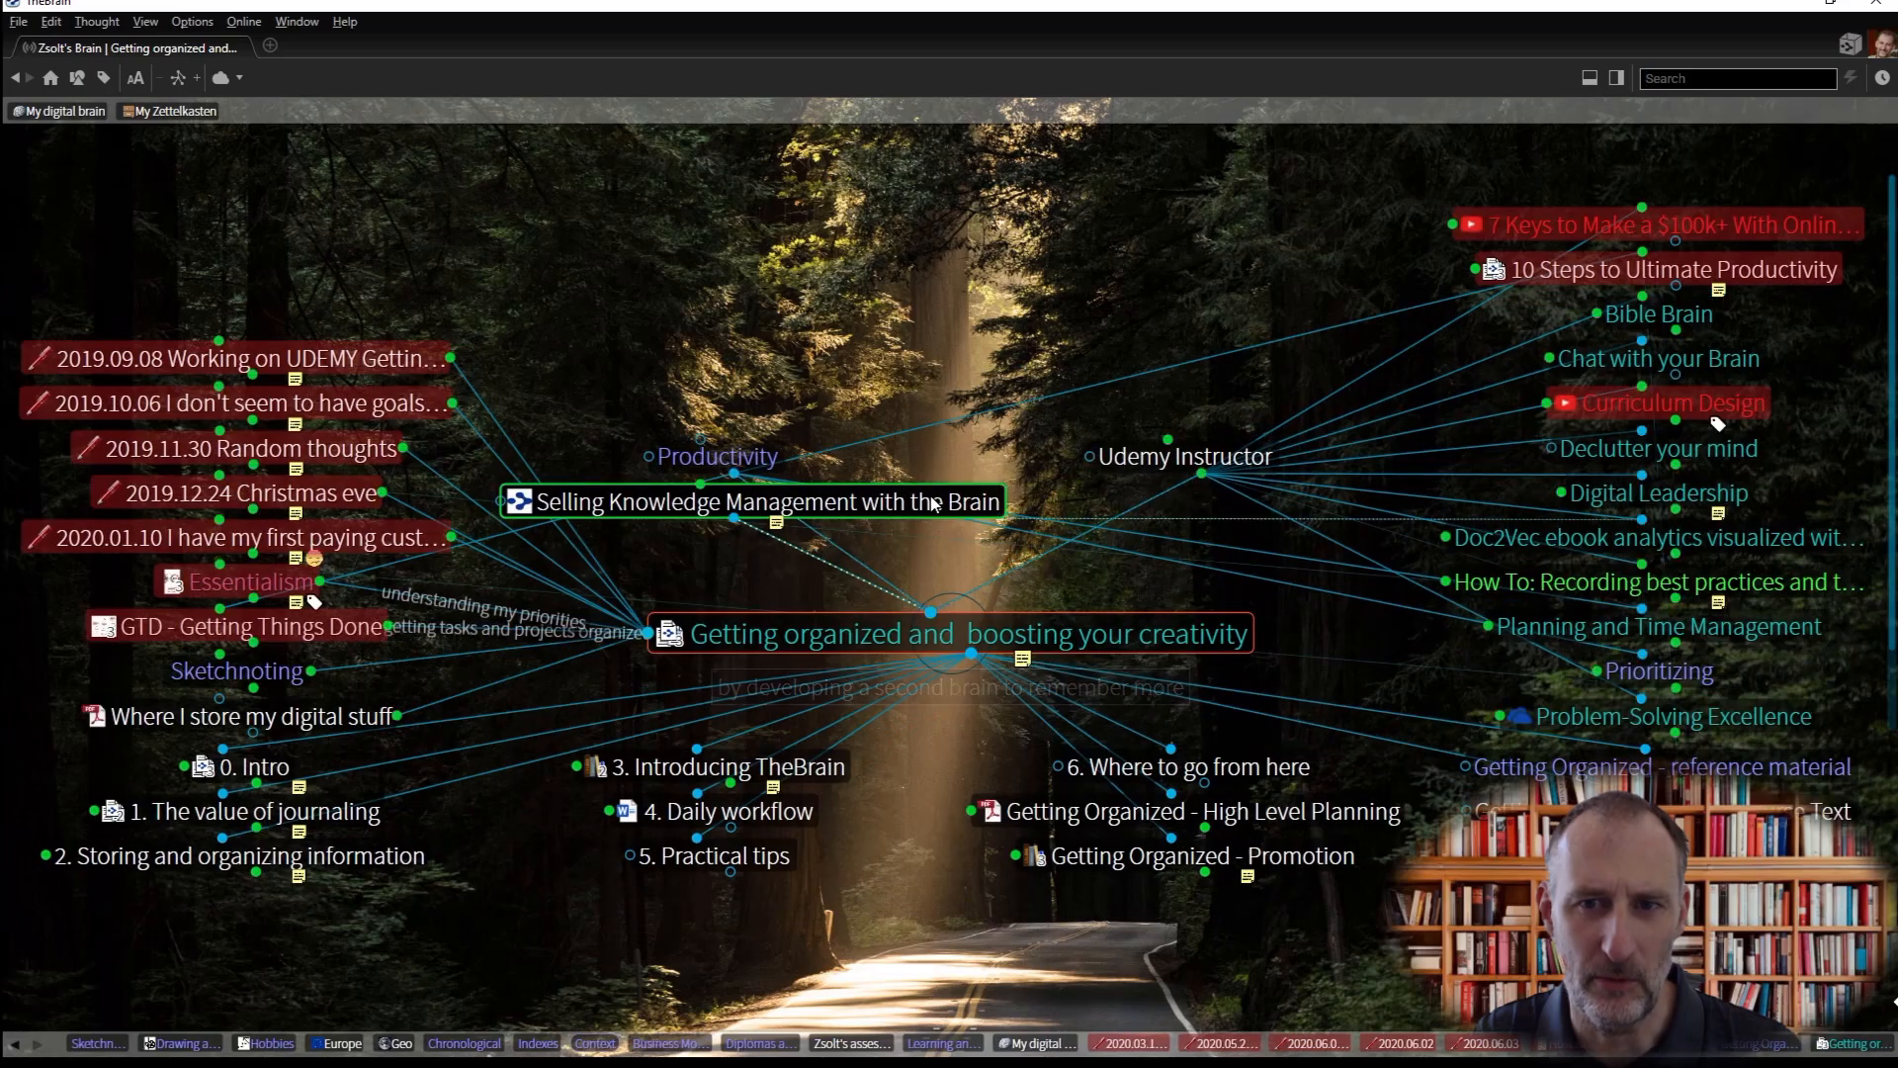
{"action": "left_click", "coordinate": [276, 676]}
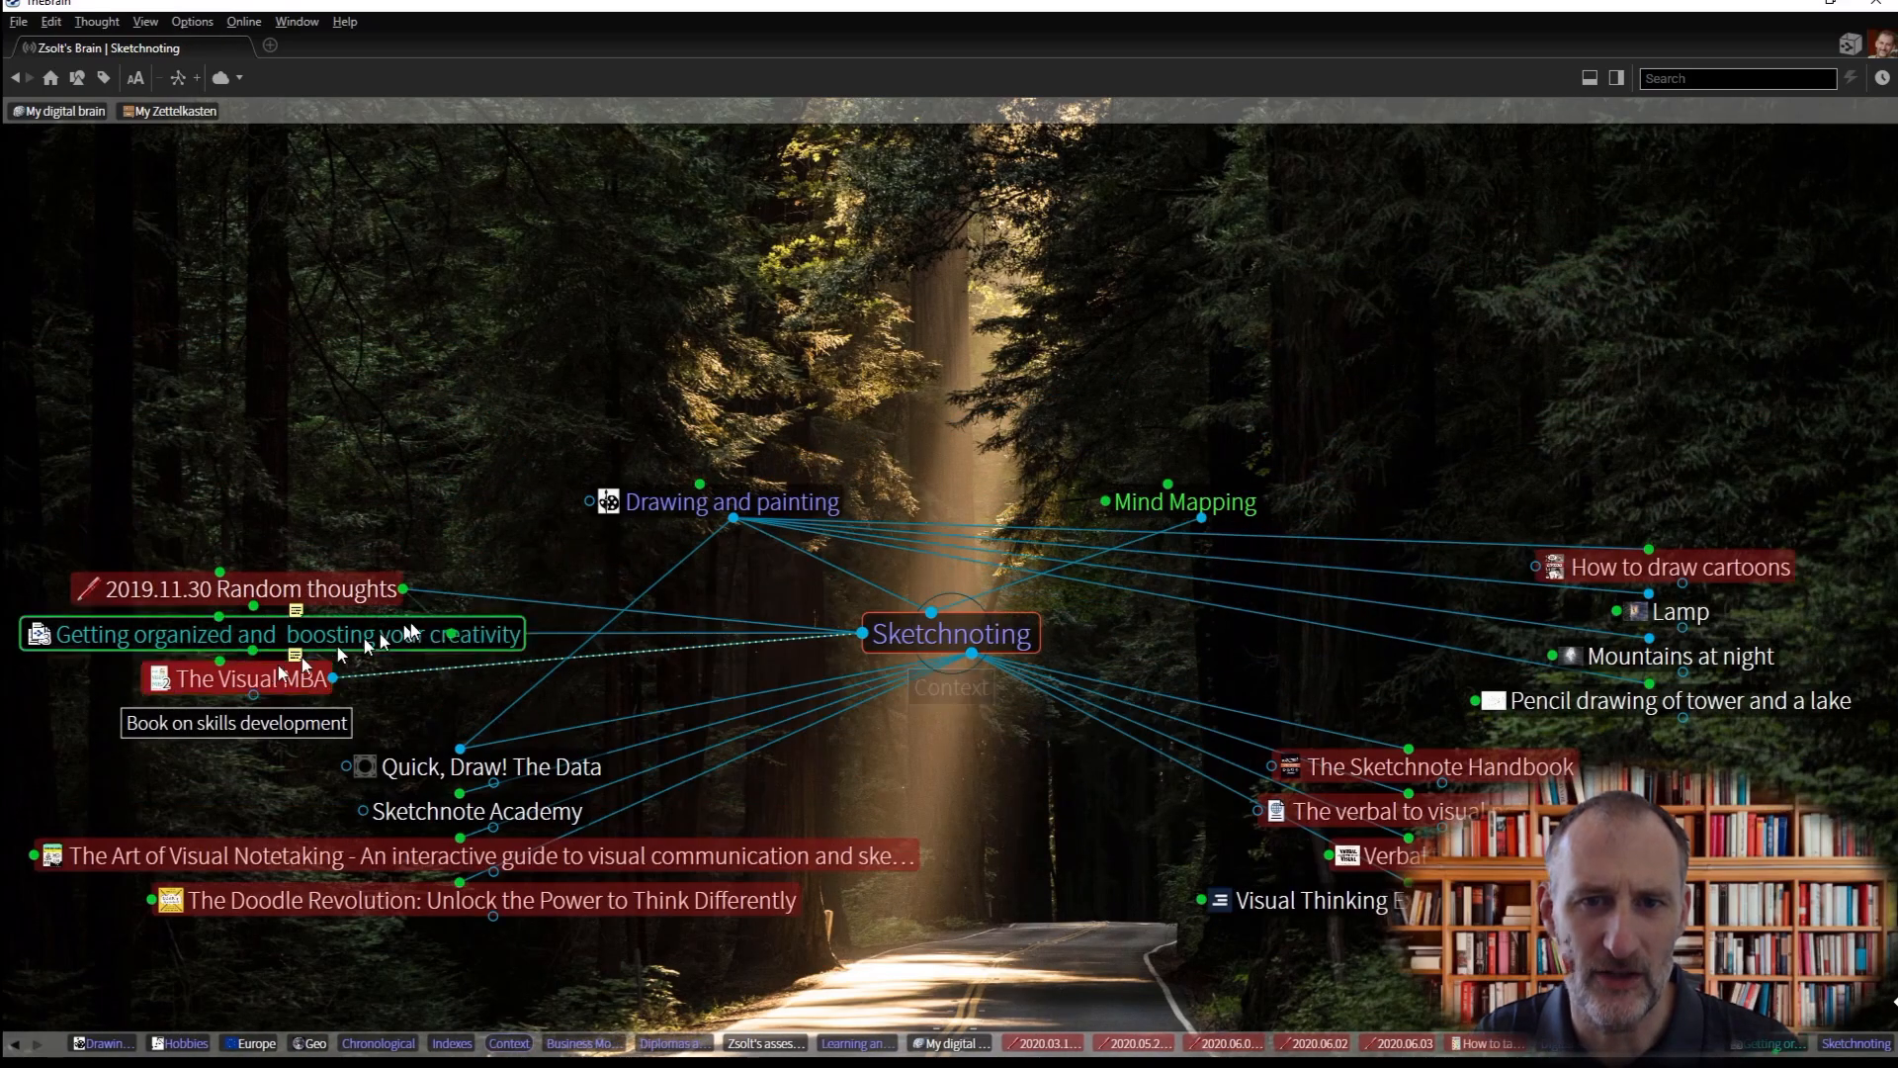
Step: Trace the parent thoughts through Drawing and painting and Hobbies up to My digital brain
{"action": "left_click", "coordinate": [705, 510]}
{"action": "left_click", "coordinate": [964, 502]}
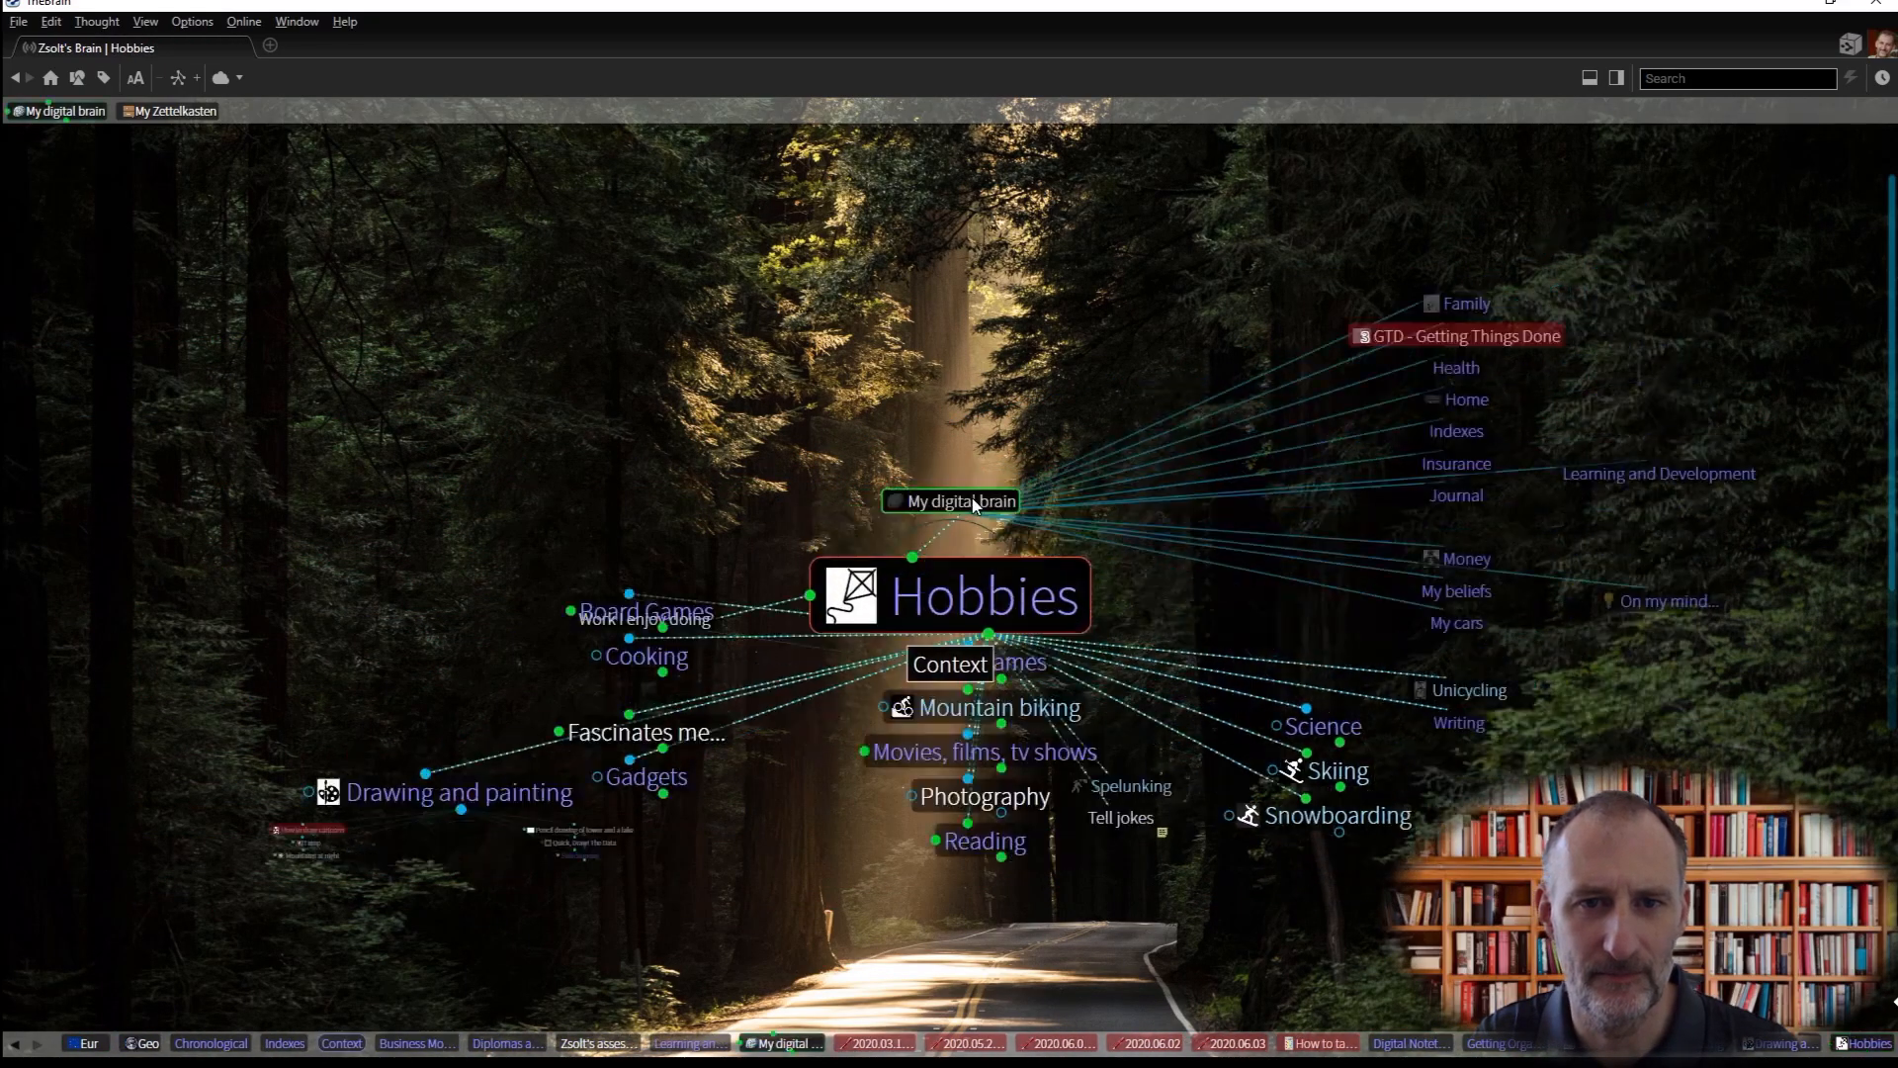
{"action": "left_click", "coordinate": [974, 508]}
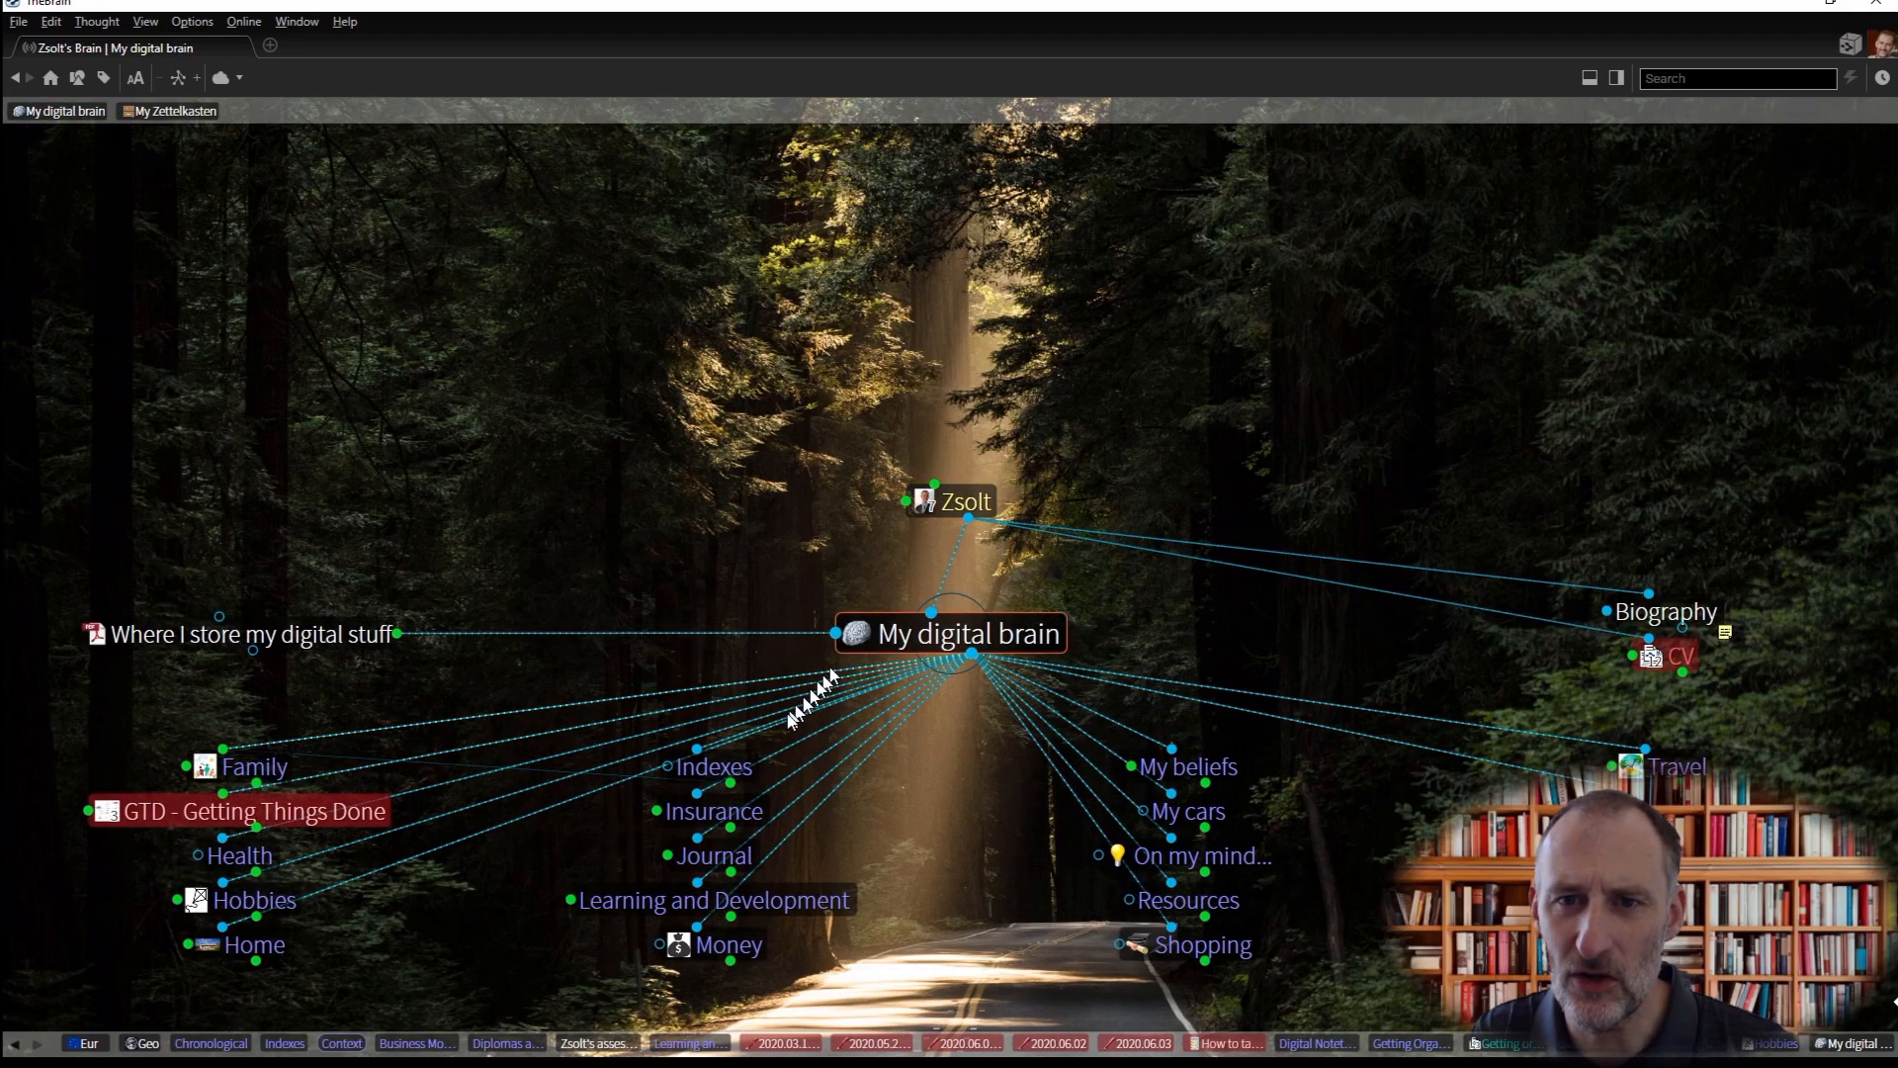
Step: Explore the Indexes thought through Chronological, Geo and Europe, and return to Geo
{"action": "left_click", "coordinate": [729, 768]}
{"action": "left_click", "coordinate": [539, 767]}
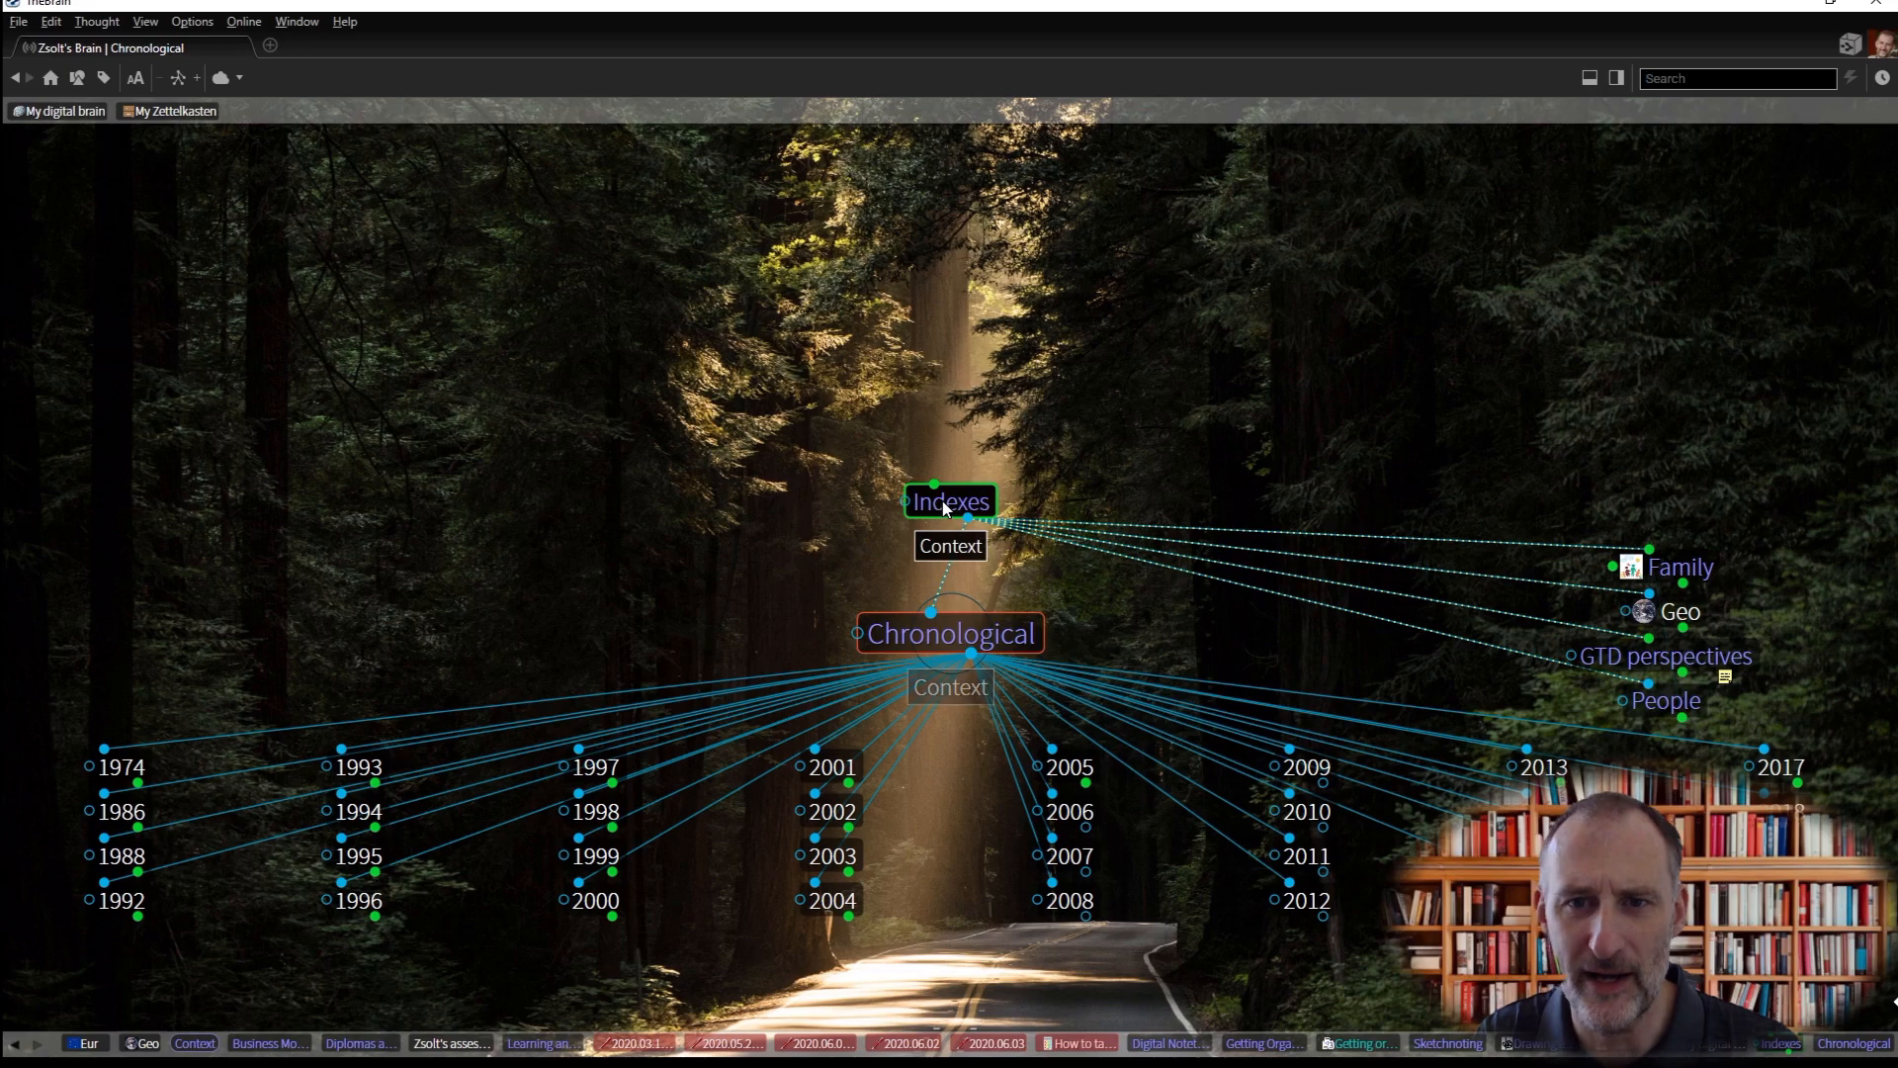
{"action": "left_click", "coordinate": [1681, 611]}
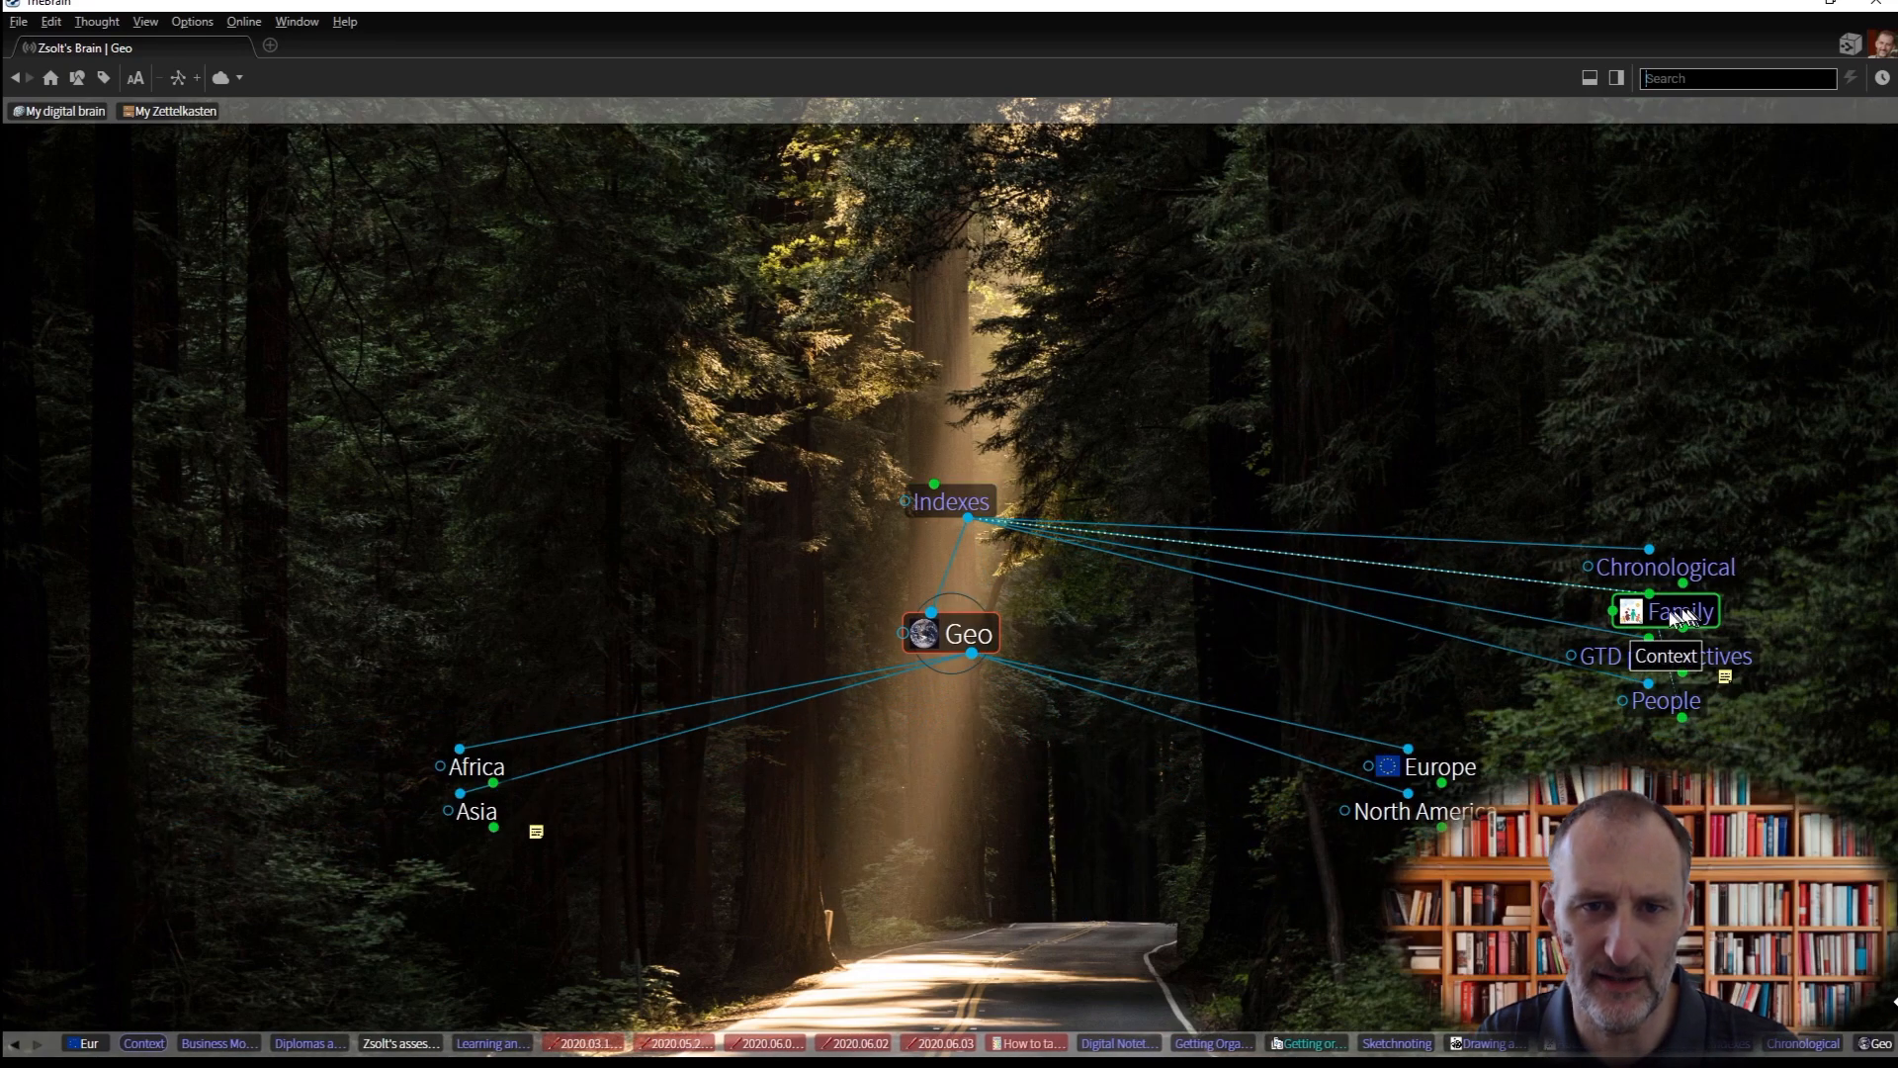
{"action": "left_click", "coordinate": [1439, 767]}
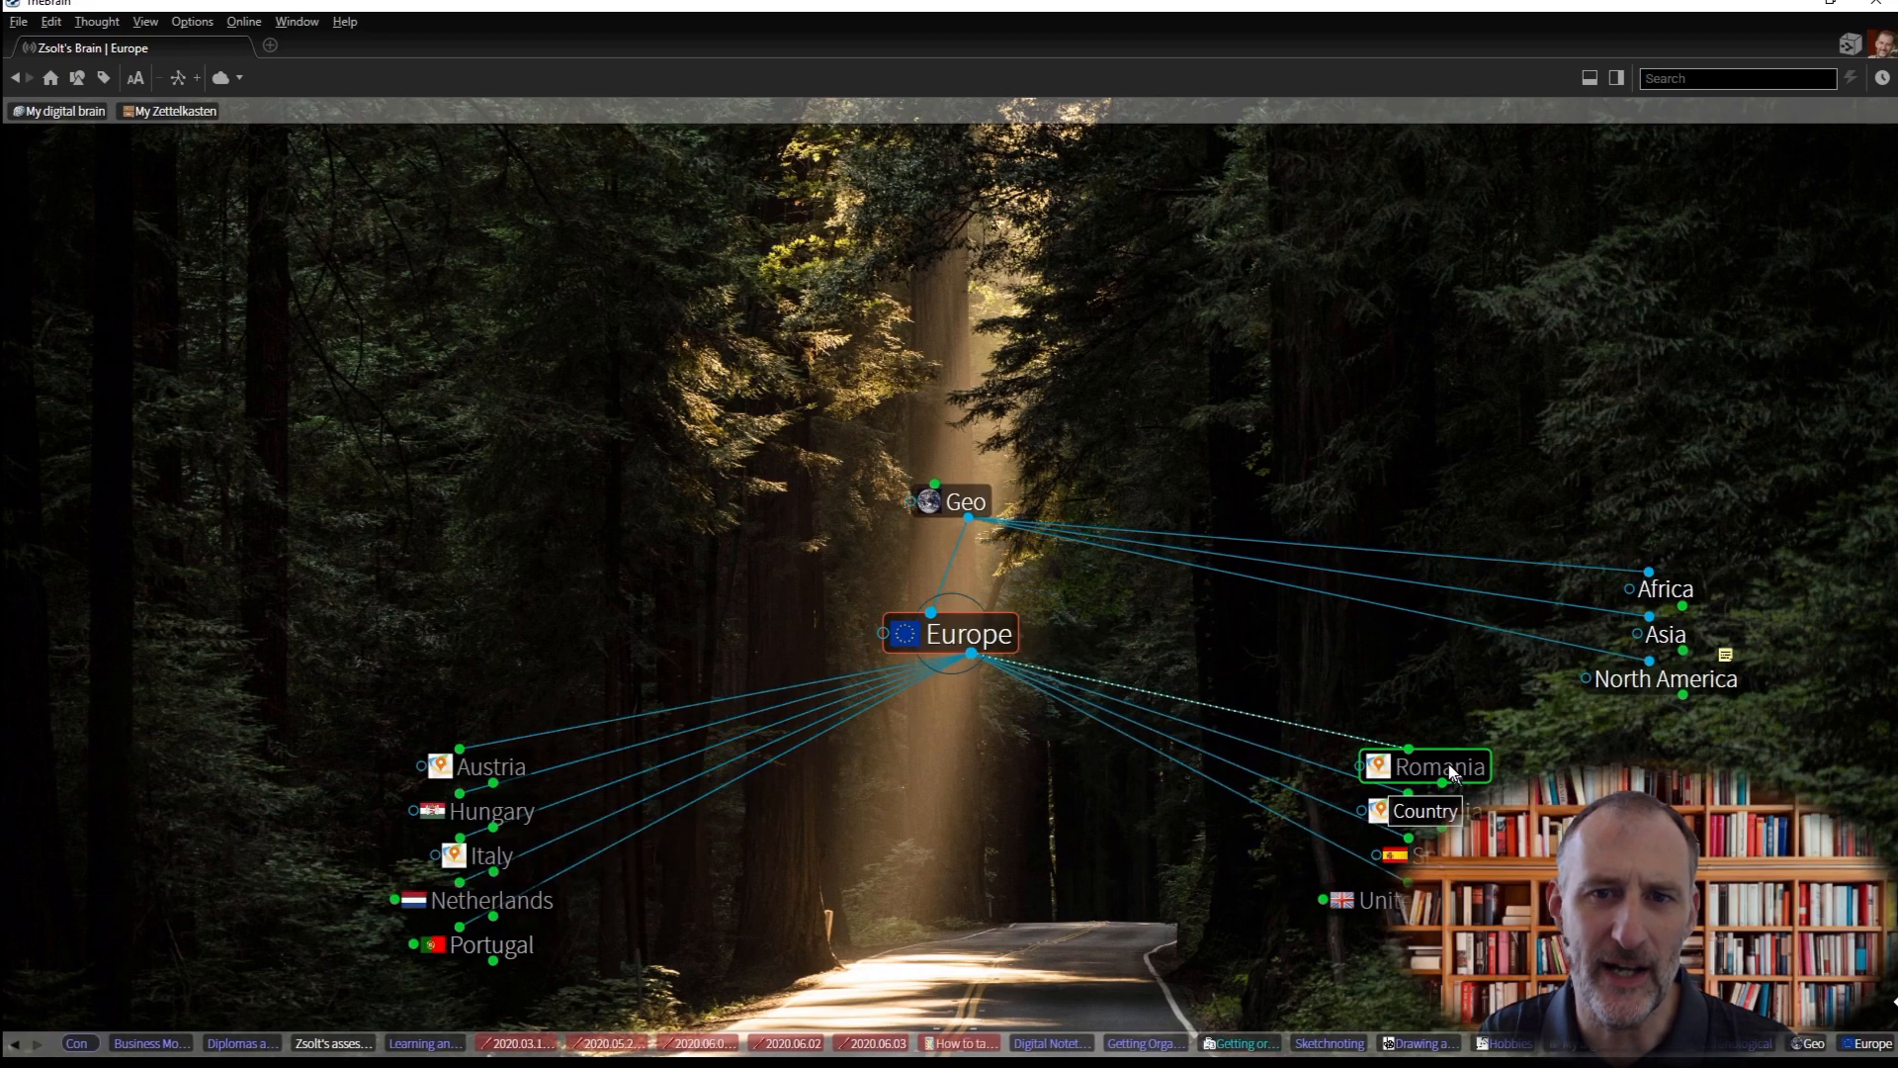
{"action": "left_click", "coordinate": [974, 504]}
Step: Search the brain for "conte" and activate the Context thought
{"action": "left_click", "coordinate": [1727, 78]}
{"action": "type", "text": "con"}
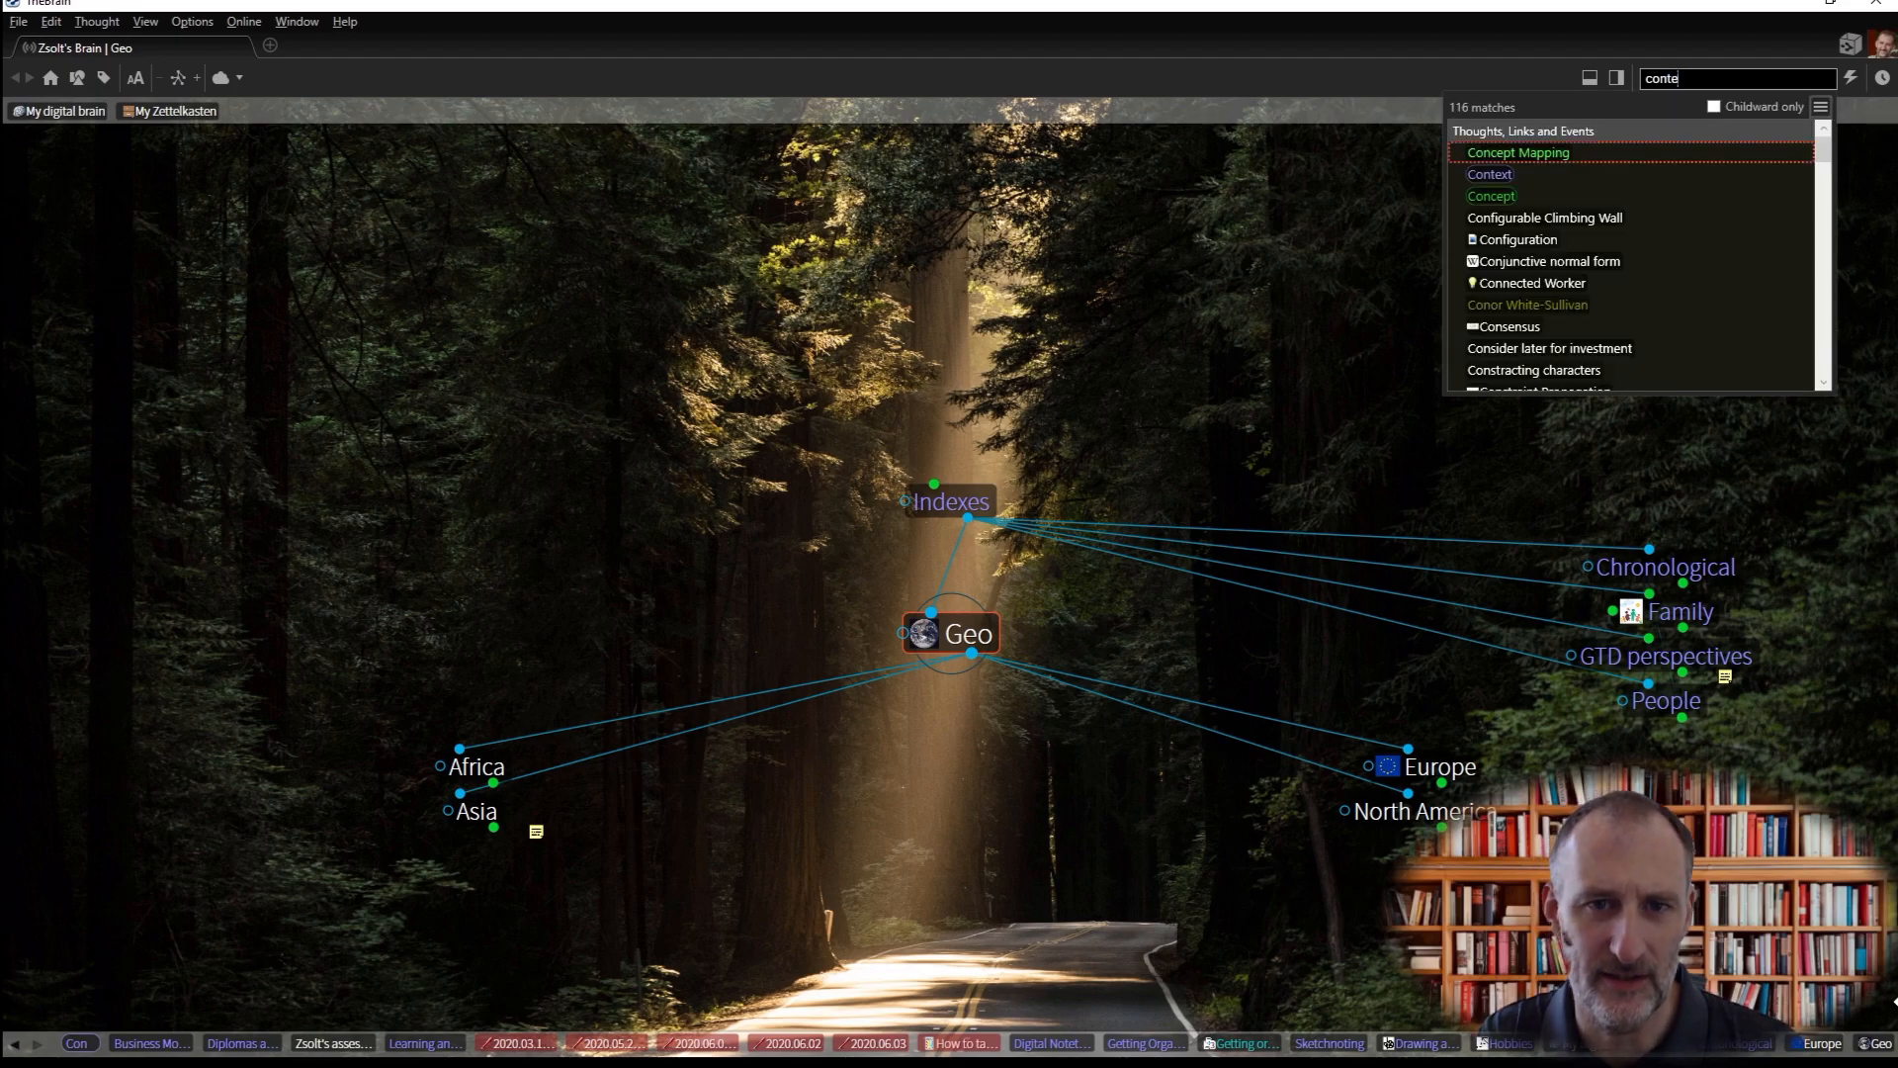
{"action": "type", "text": "te"}
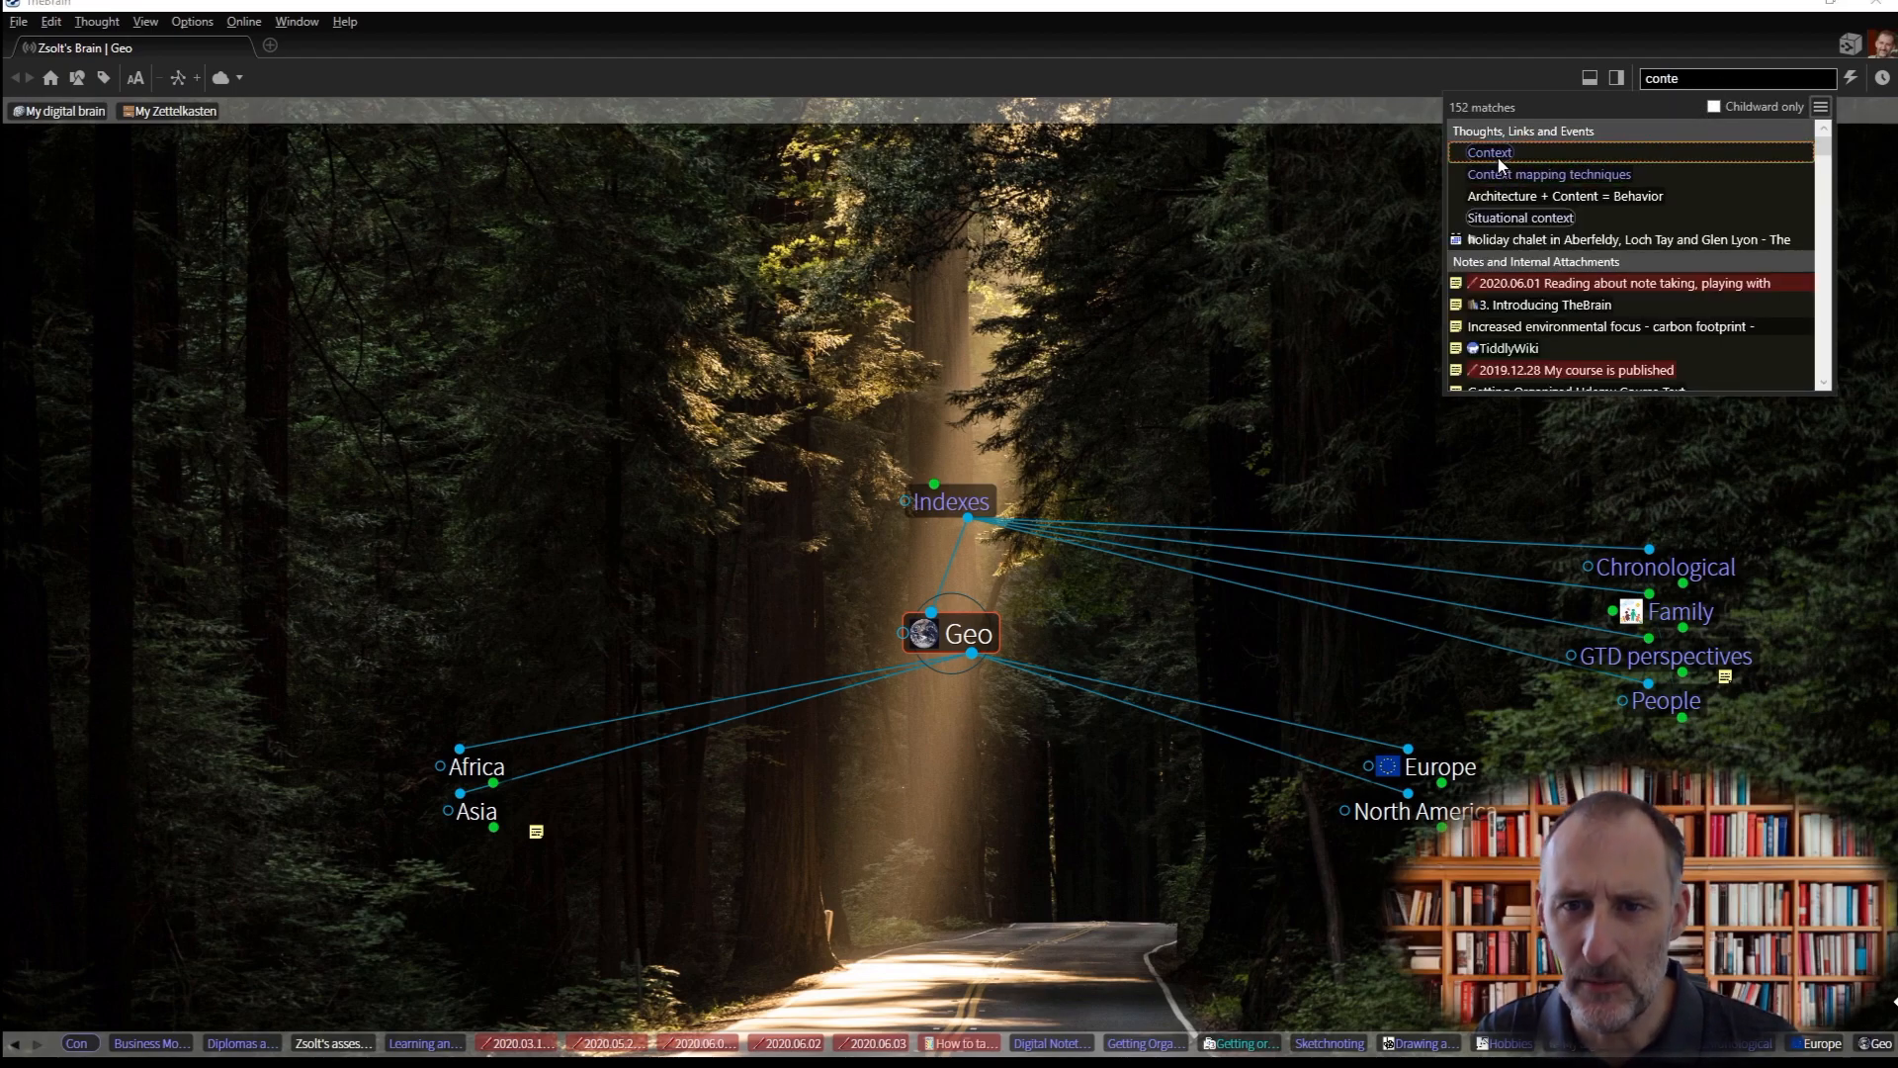
{"action": "left_click", "coordinate": [1497, 156]}
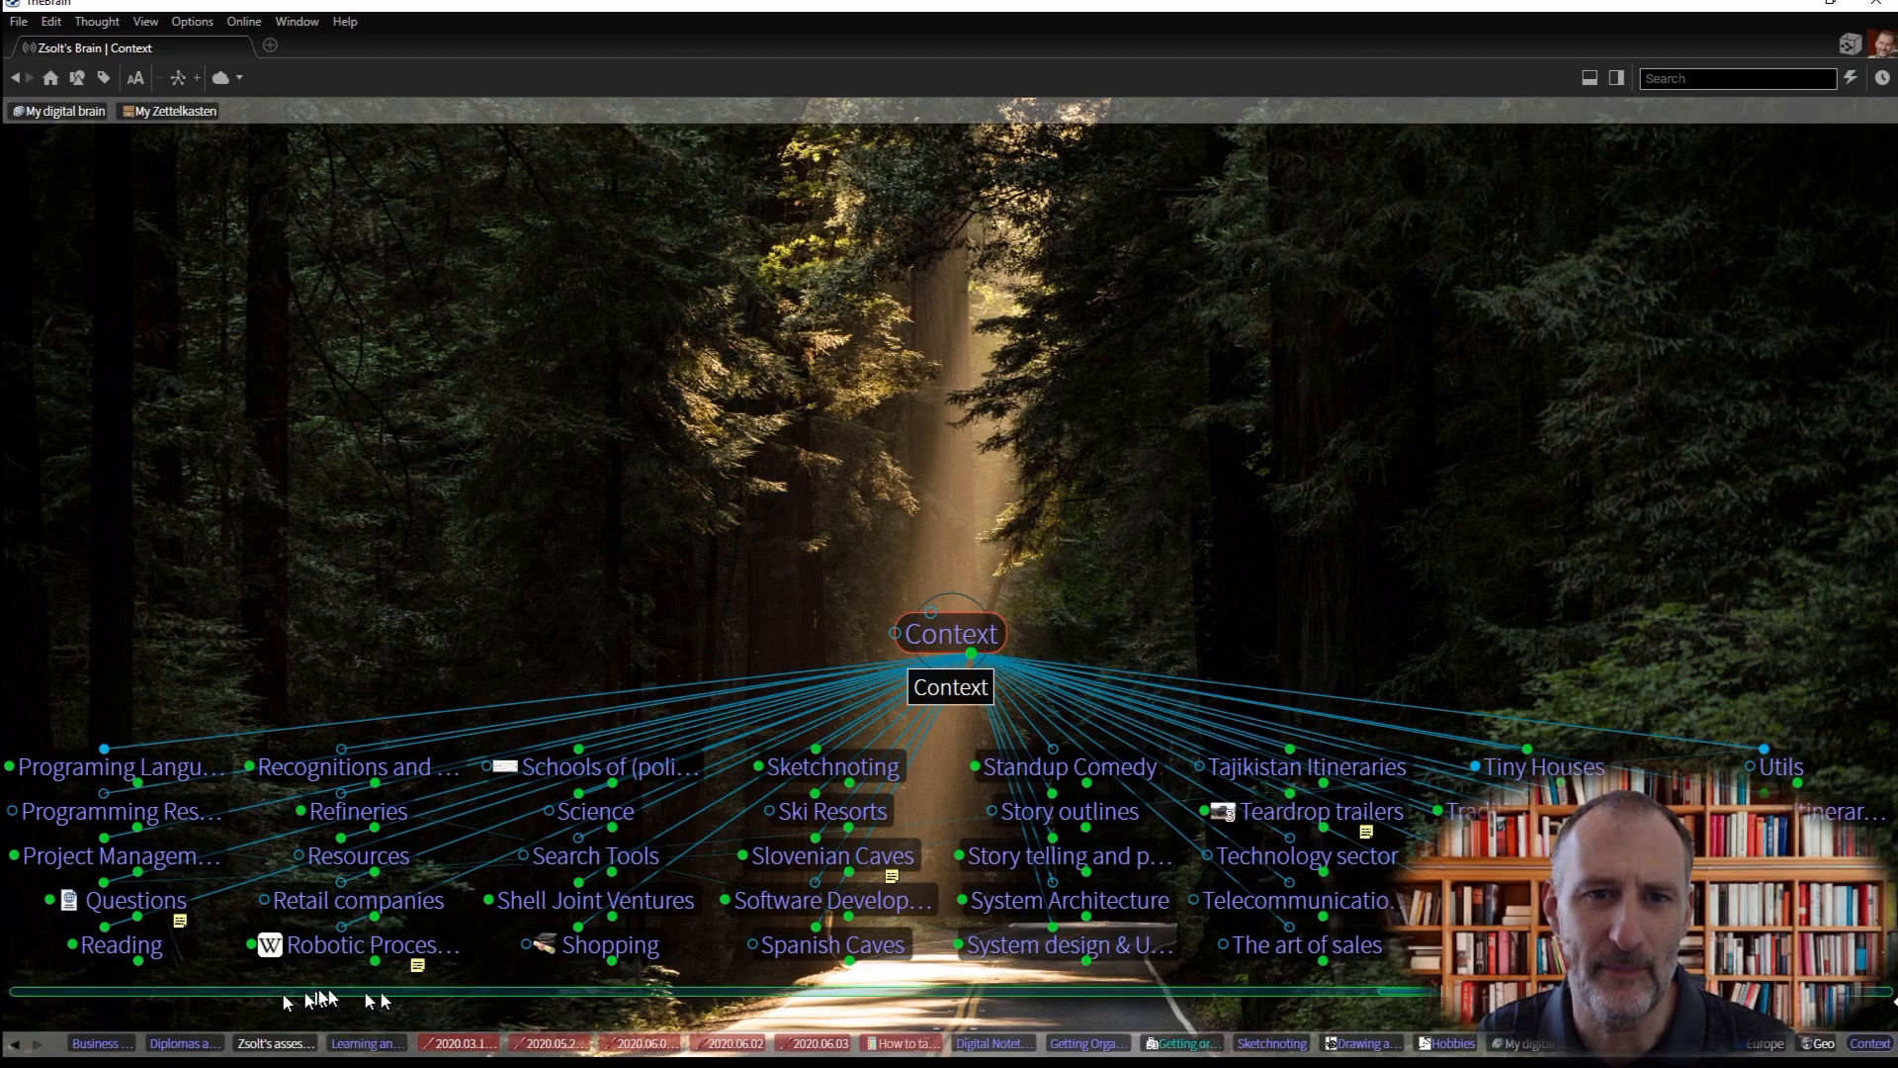
Step: Browse the children of Context, activate Learning and Development, and go on to the personal assessment results thought
{"action": "left_click", "coordinate": [834, 991]}
{"action": "left_click", "coordinate": [848, 990]}
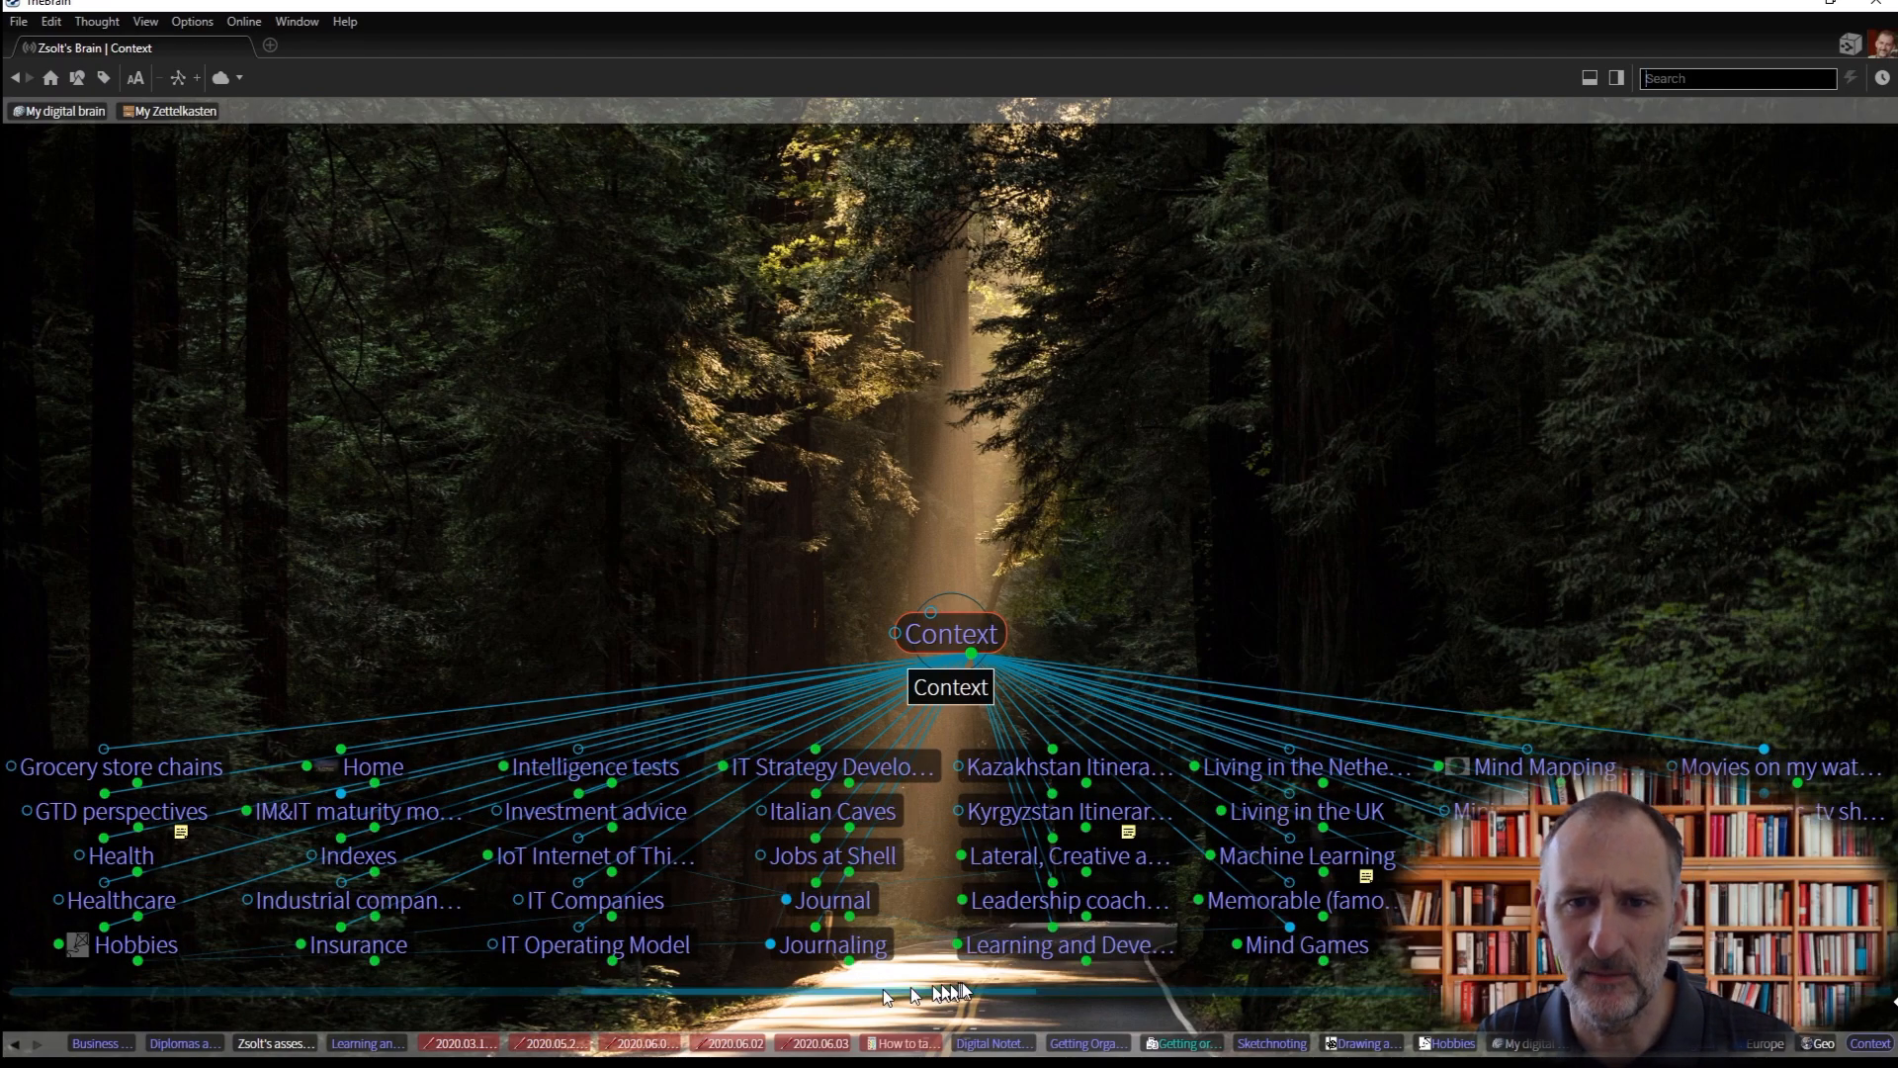
{"action": "left_click", "coordinate": [1076, 933]}
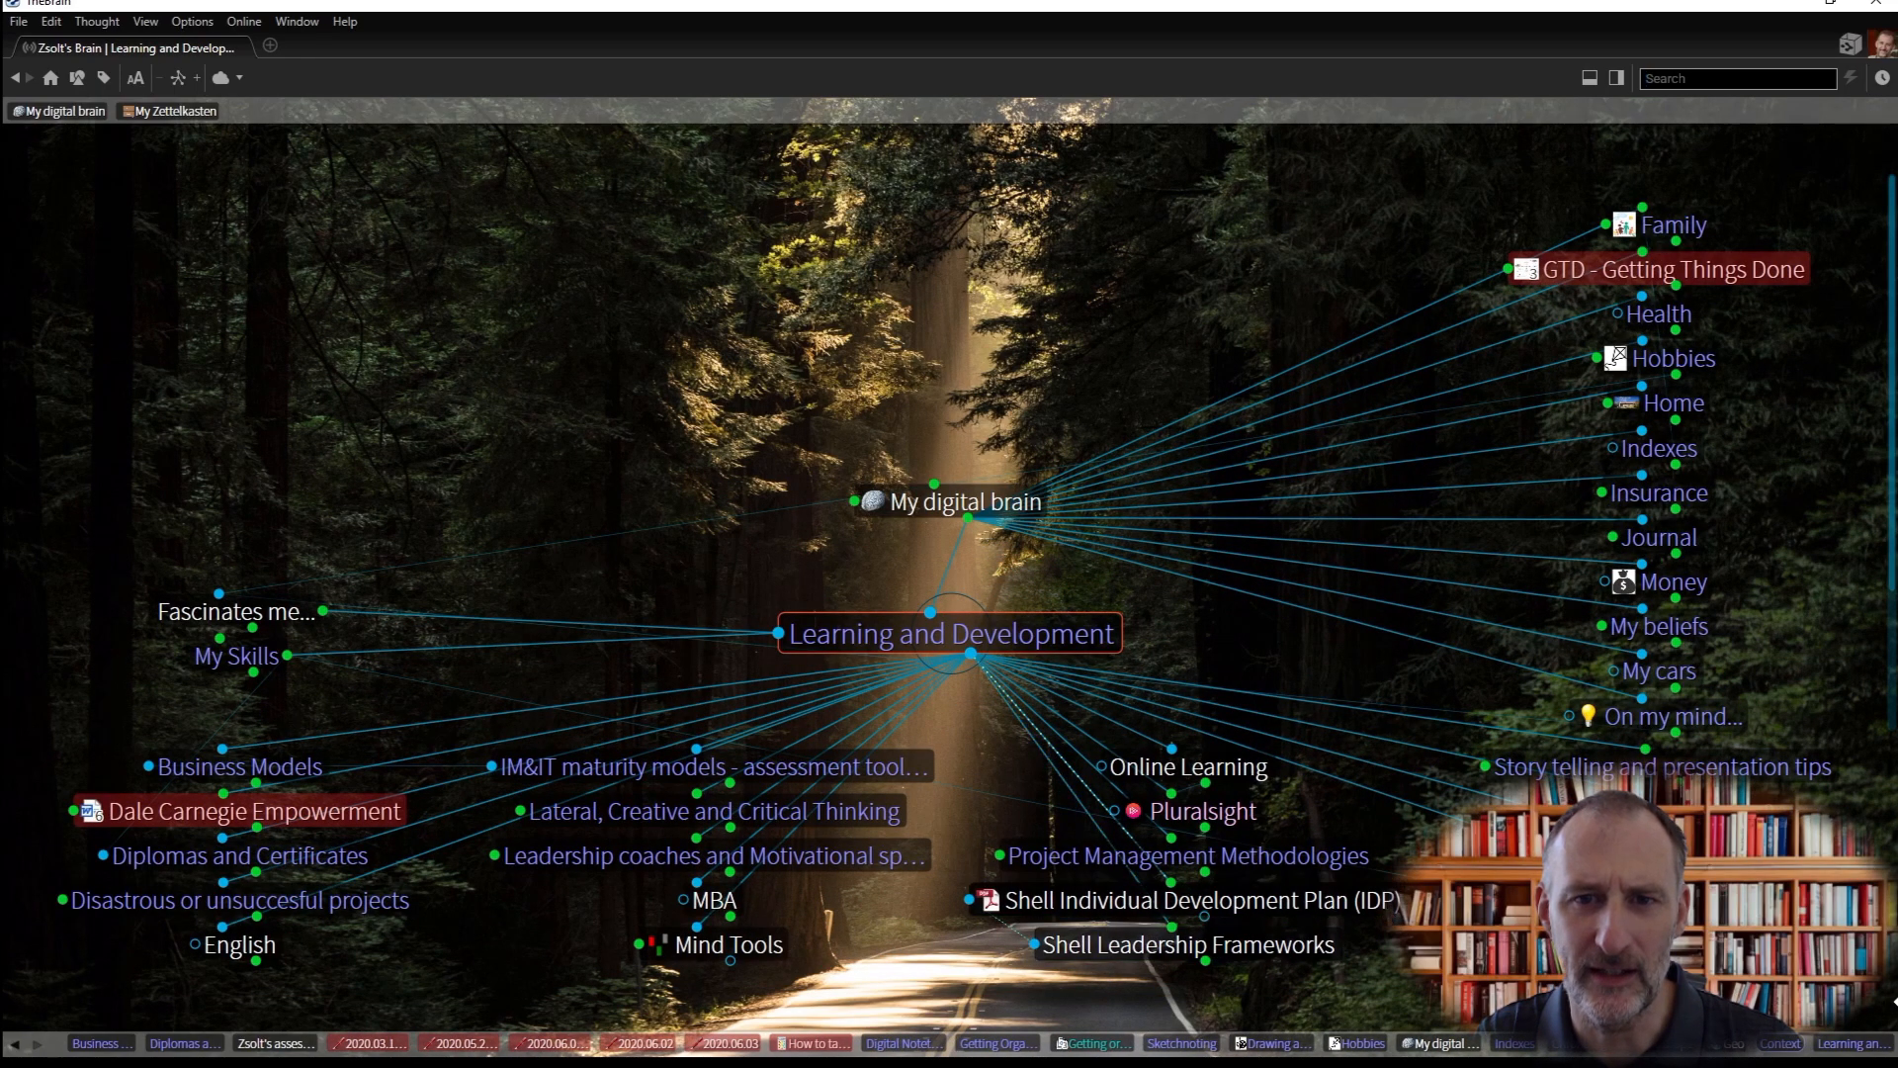
{"action": "left_click", "coordinate": [275, 1044]}
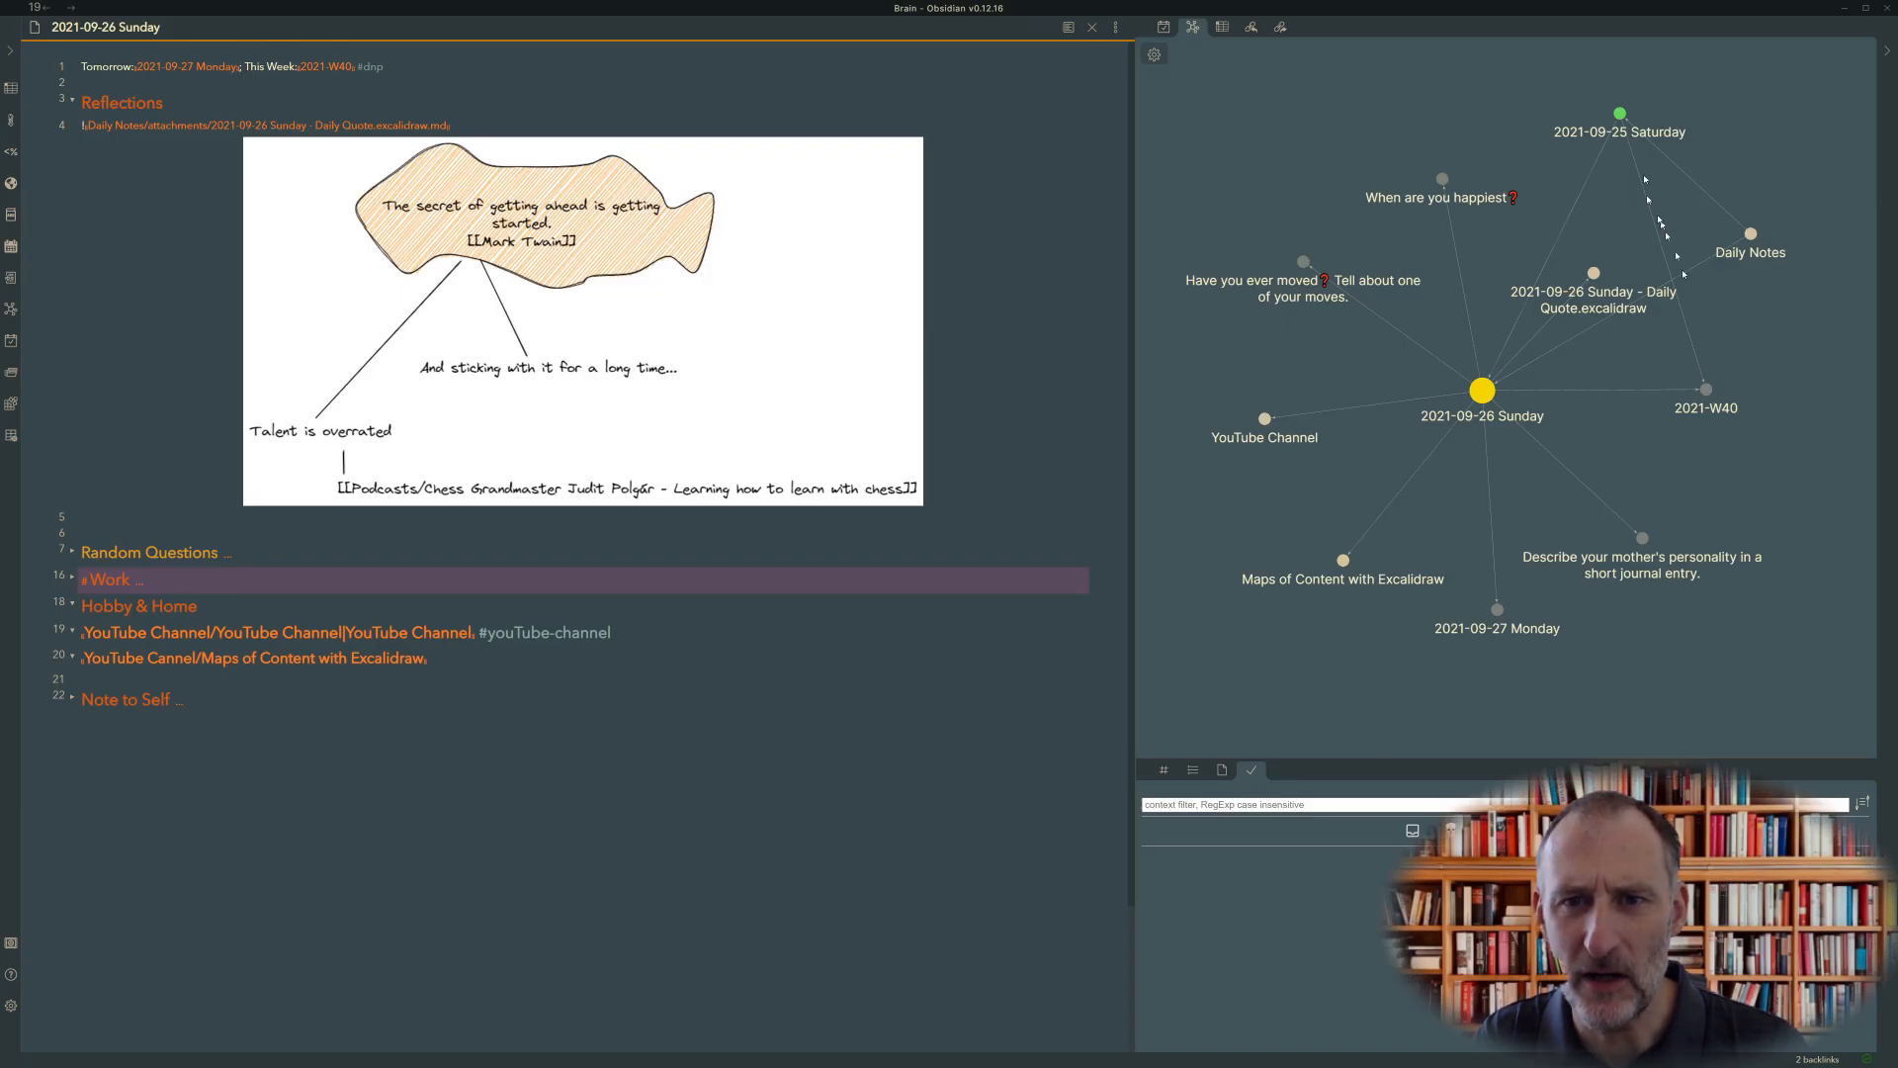
Step: In Obsidian, follow the graph back through the daily notes 2021-09-25 Saturday, 2021-09-24 Friday and 2021-09-23 Thursday
{"action": "left_click", "coordinate": [1620, 115]}
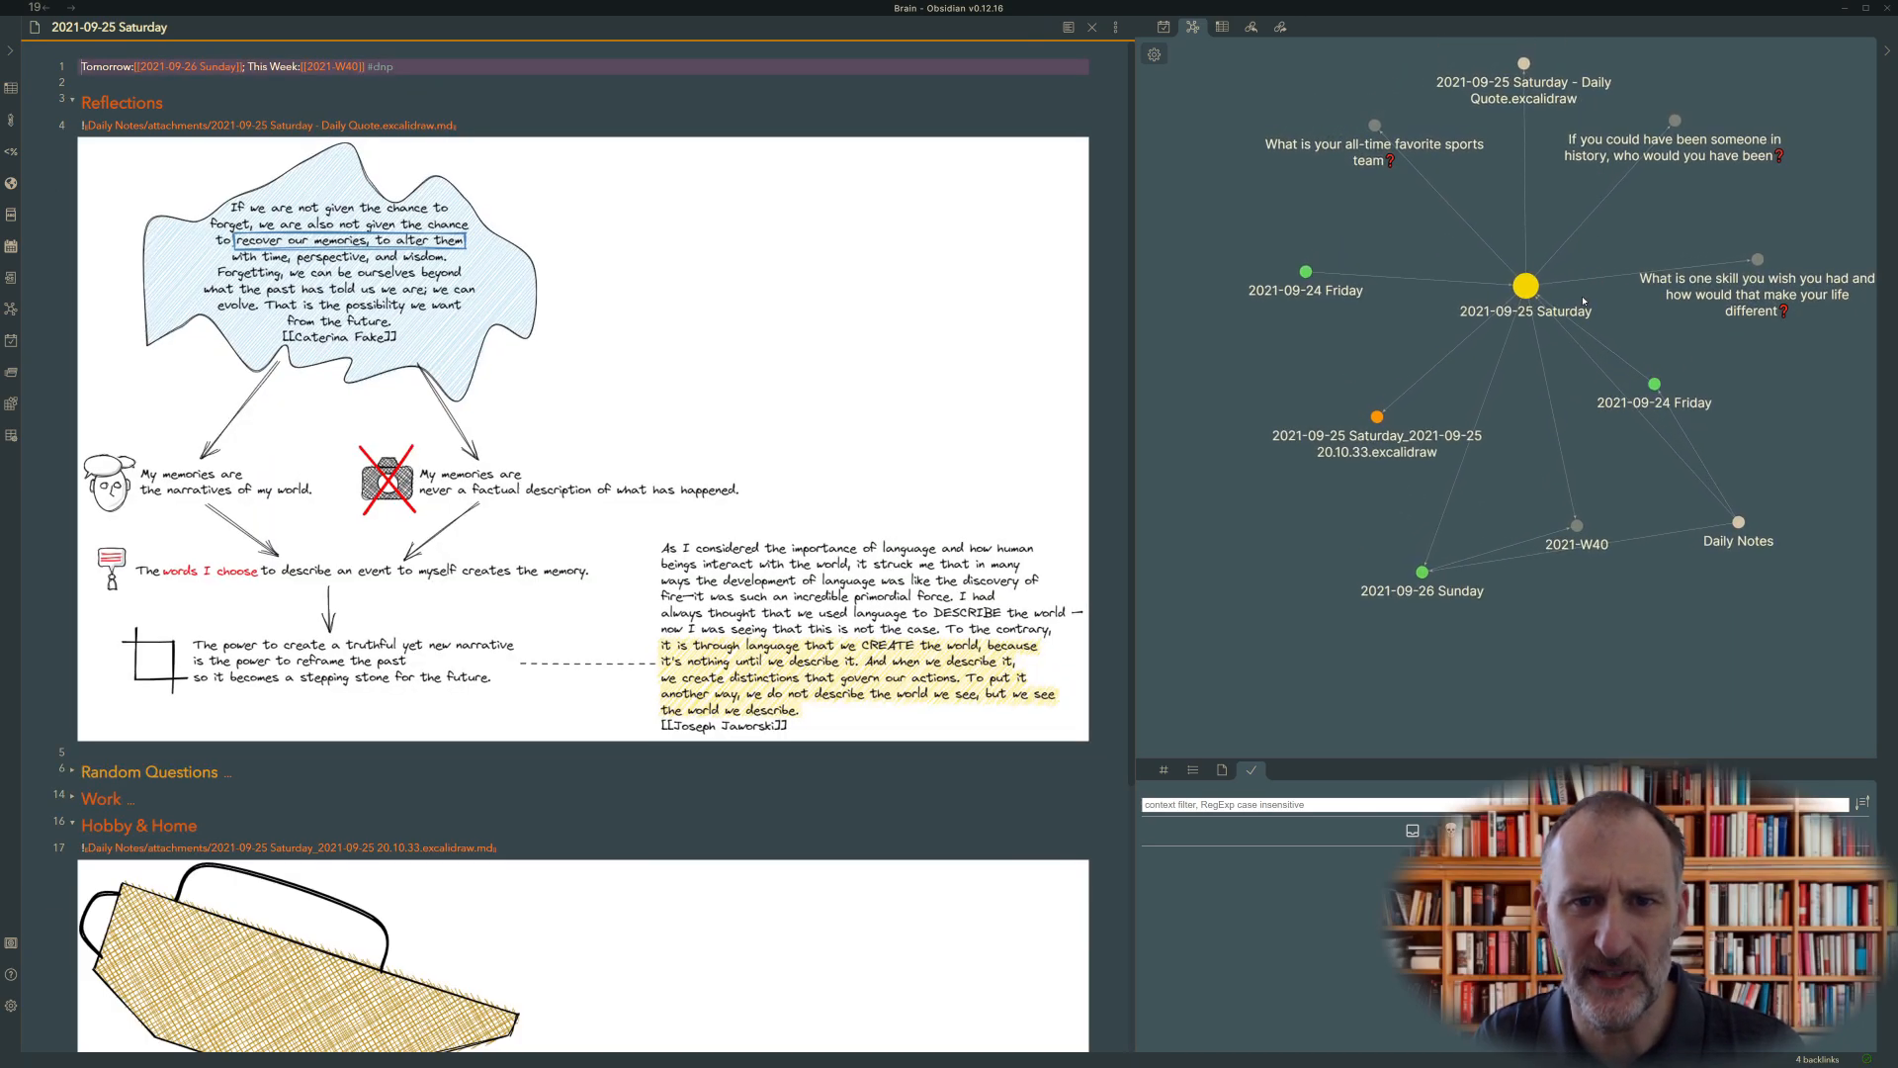
{"action": "left_click", "coordinate": [1658, 389]}
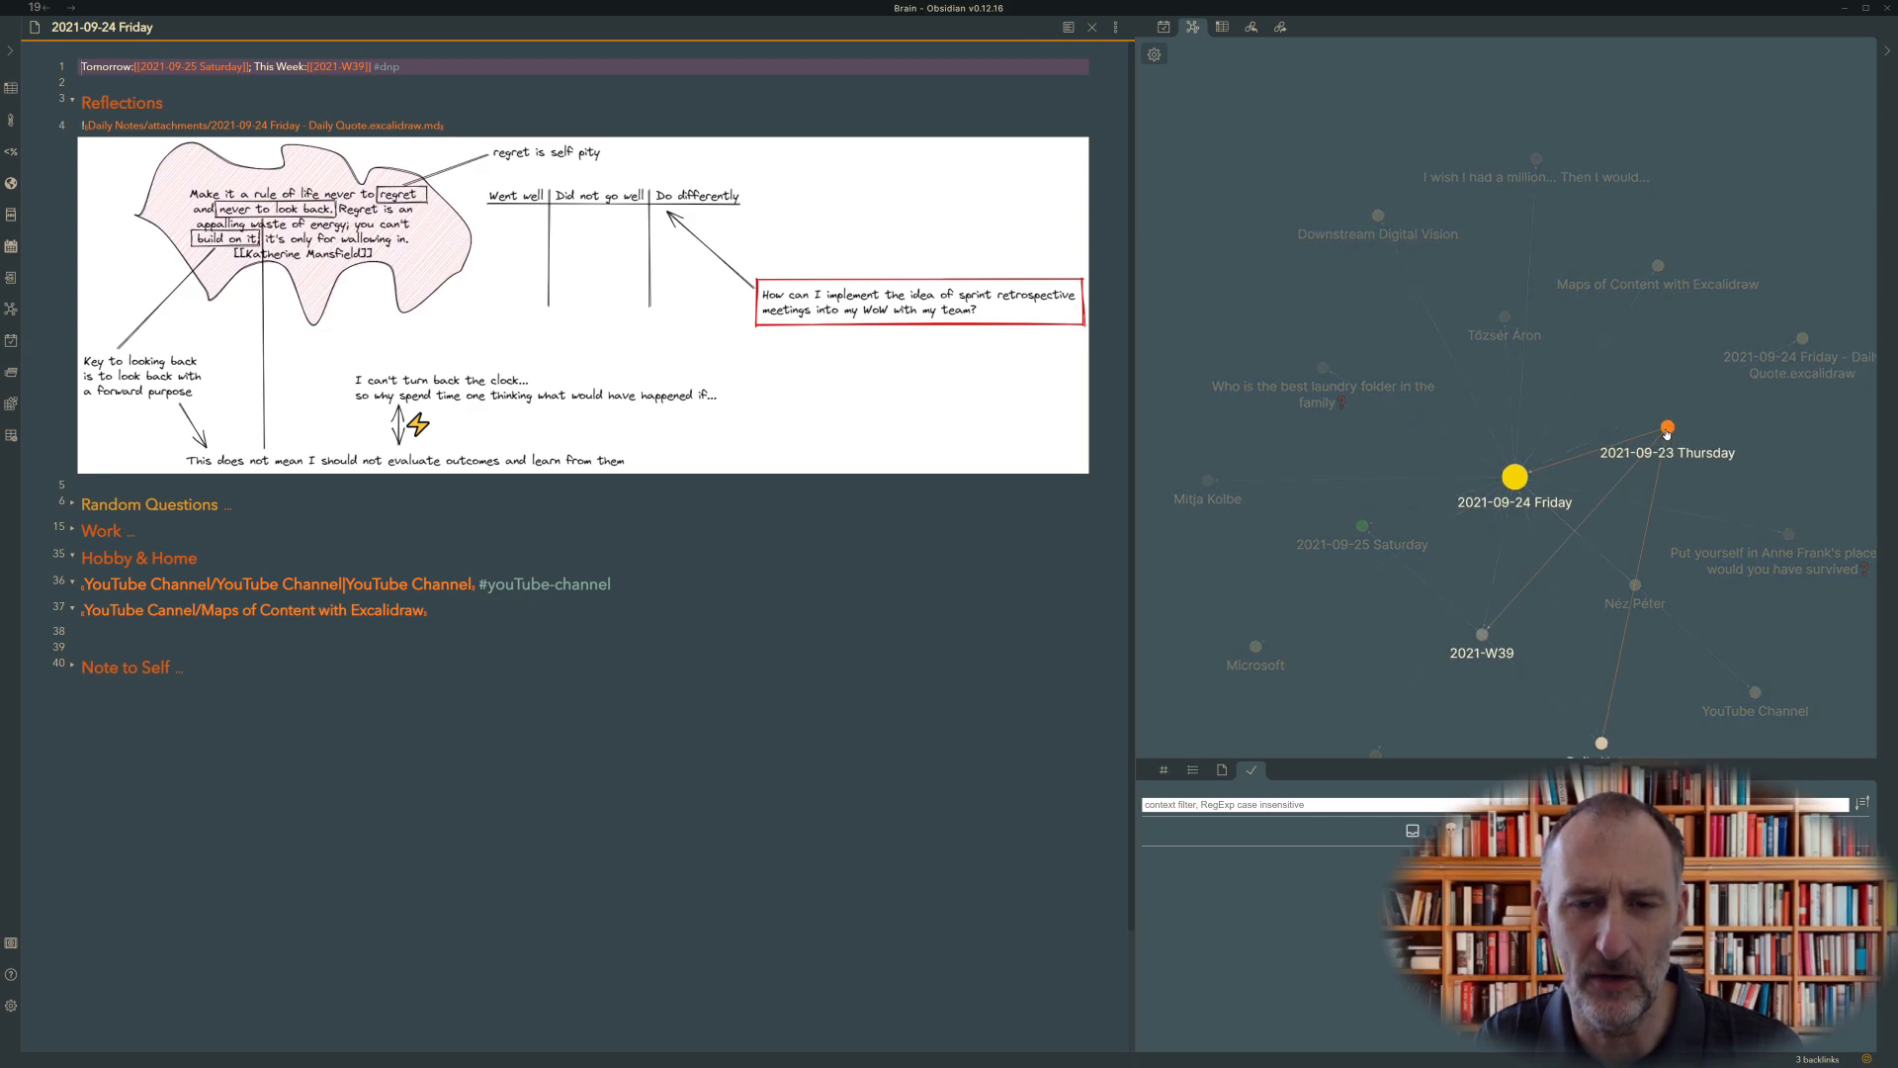
{"action": "left_click", "coordinate": [1667, 429]}
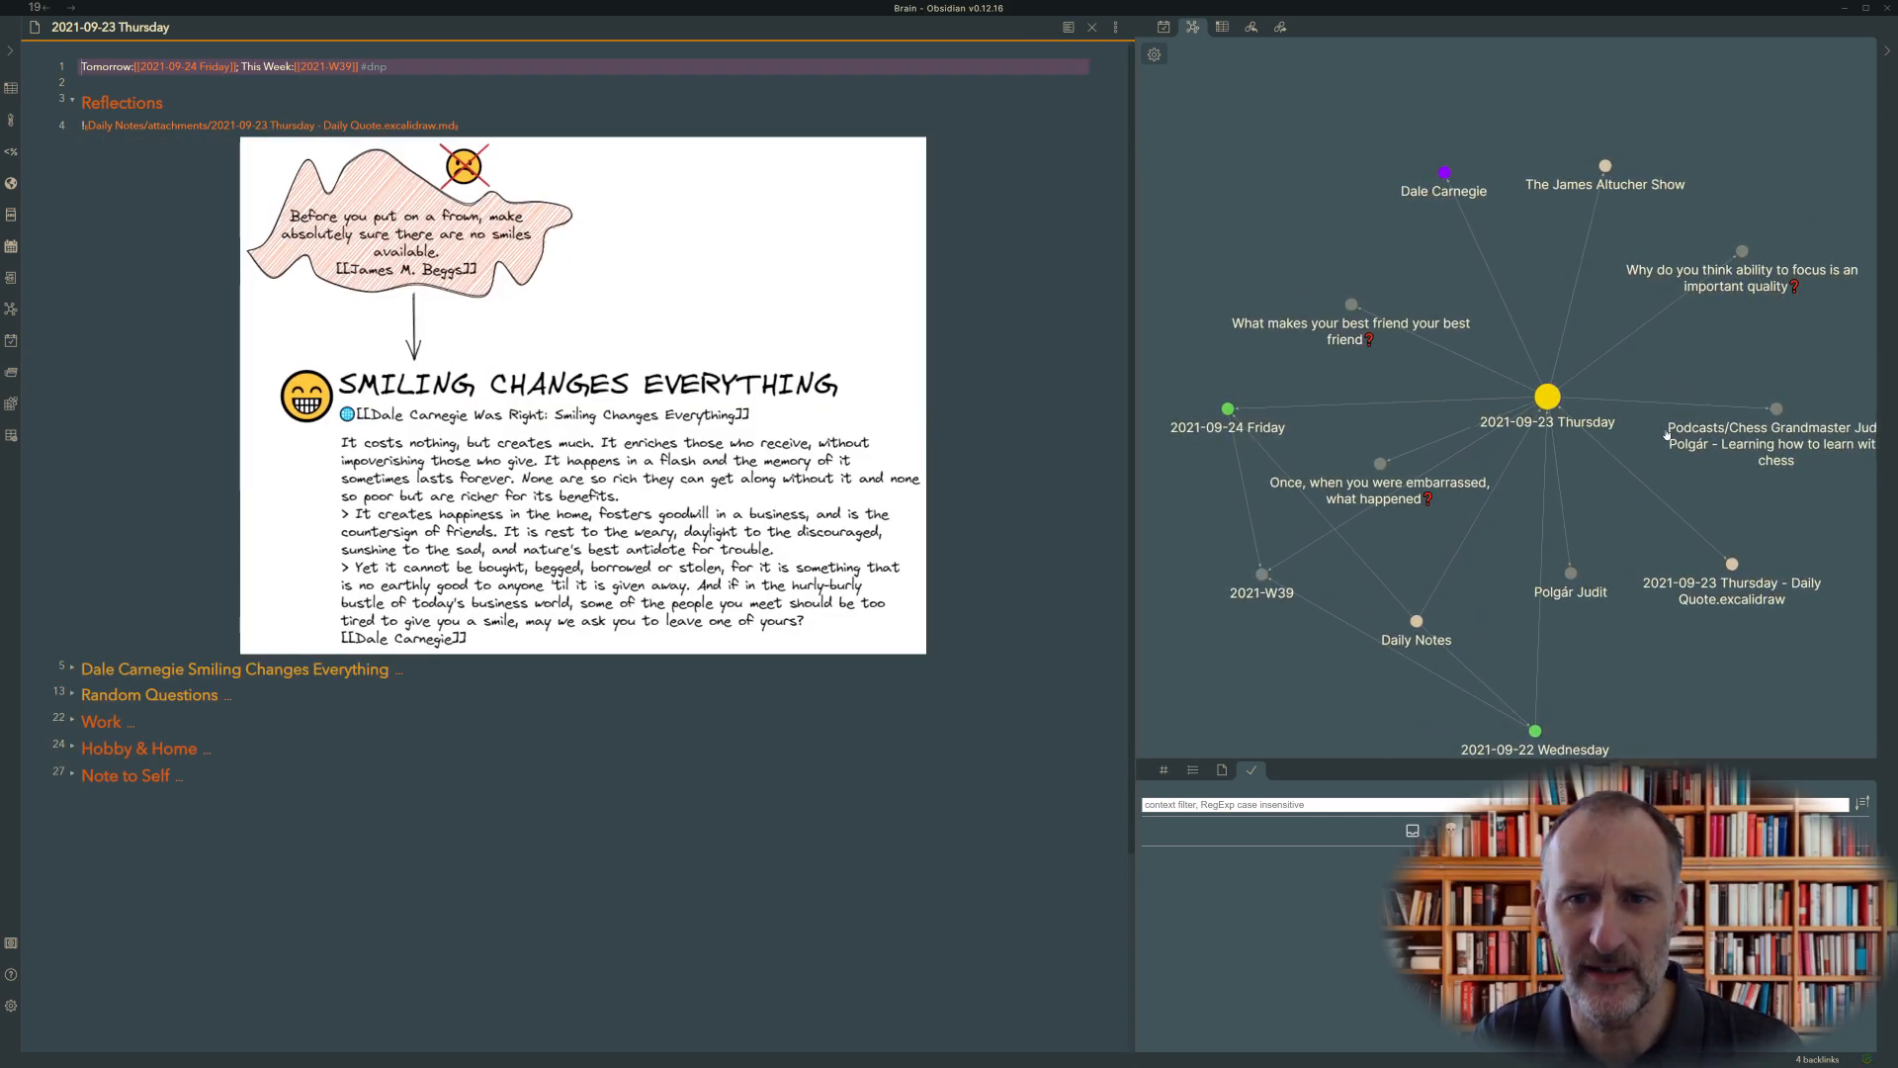
Step: Find the MoC - Home drawing with the search term "moc", open it and hide the graph sidebar
{"action": "key", "text": "ctrl+o"}
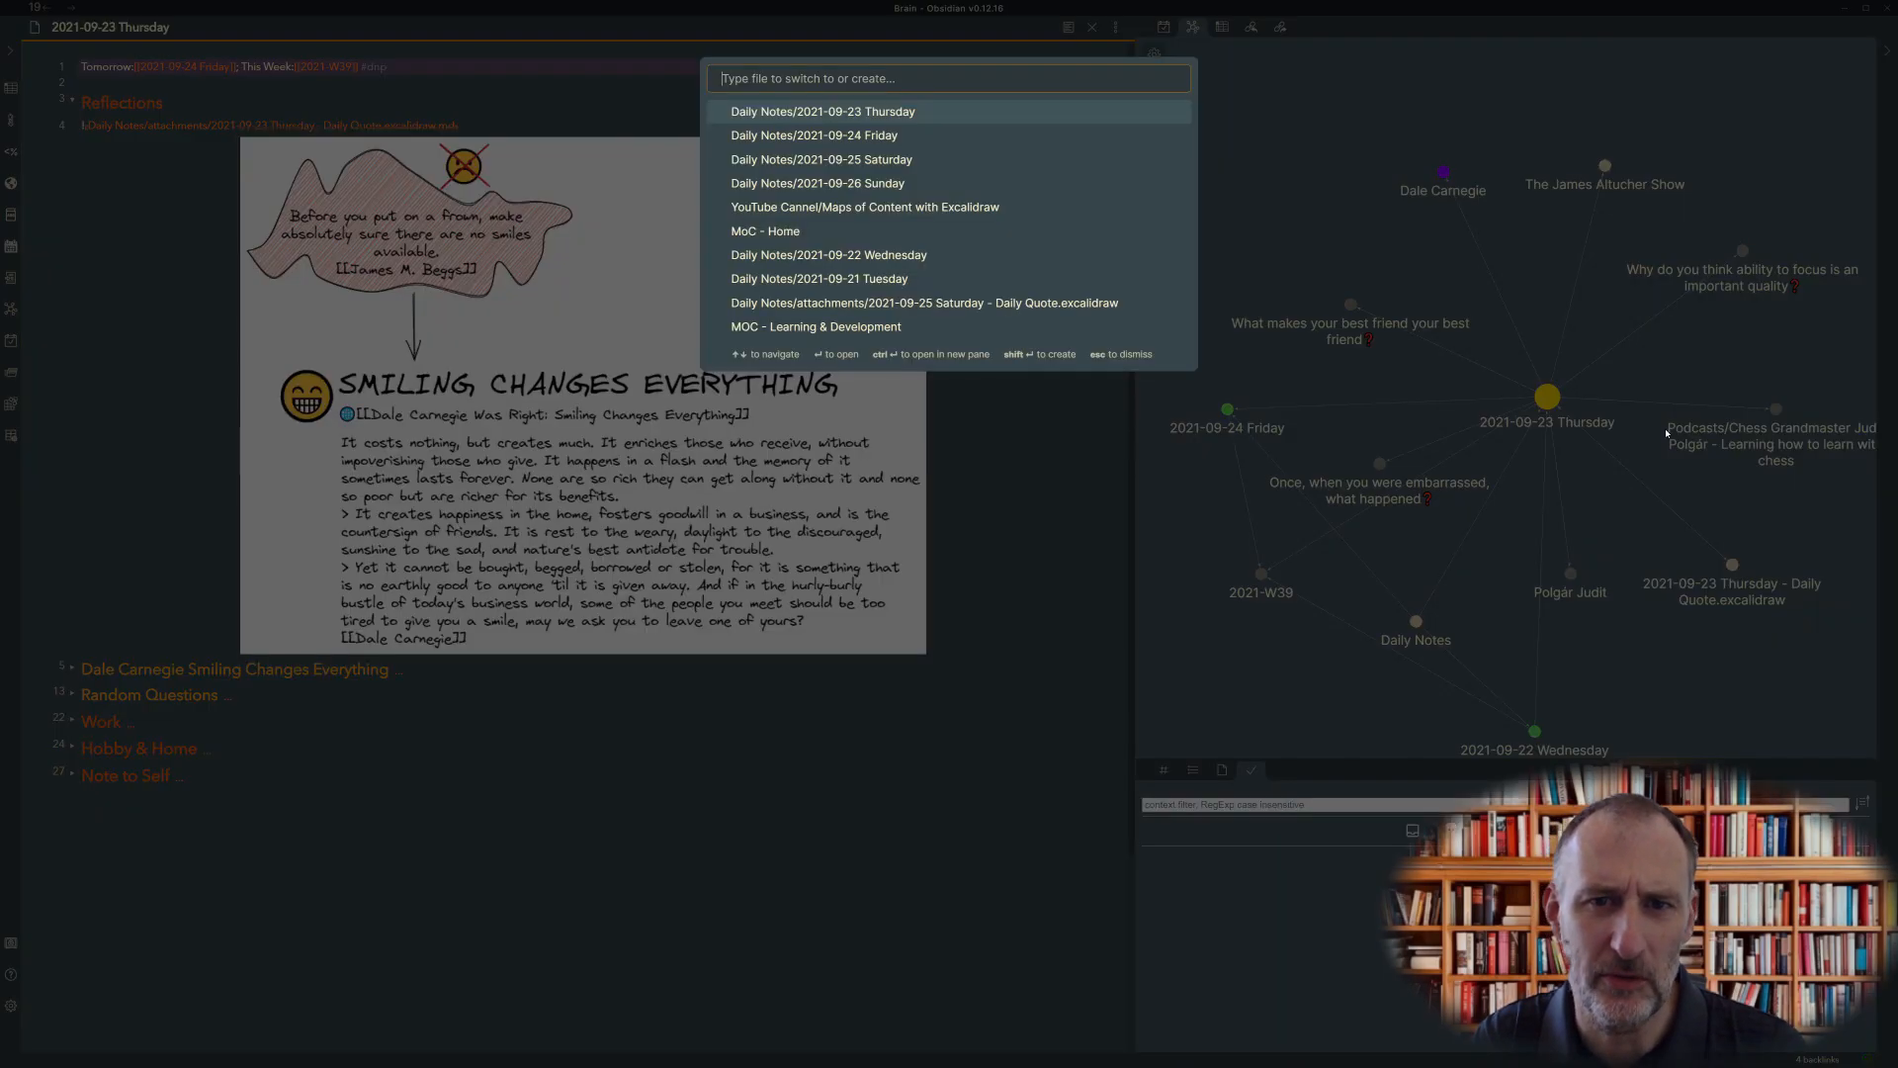
{"action": "type", "text": "moc"}
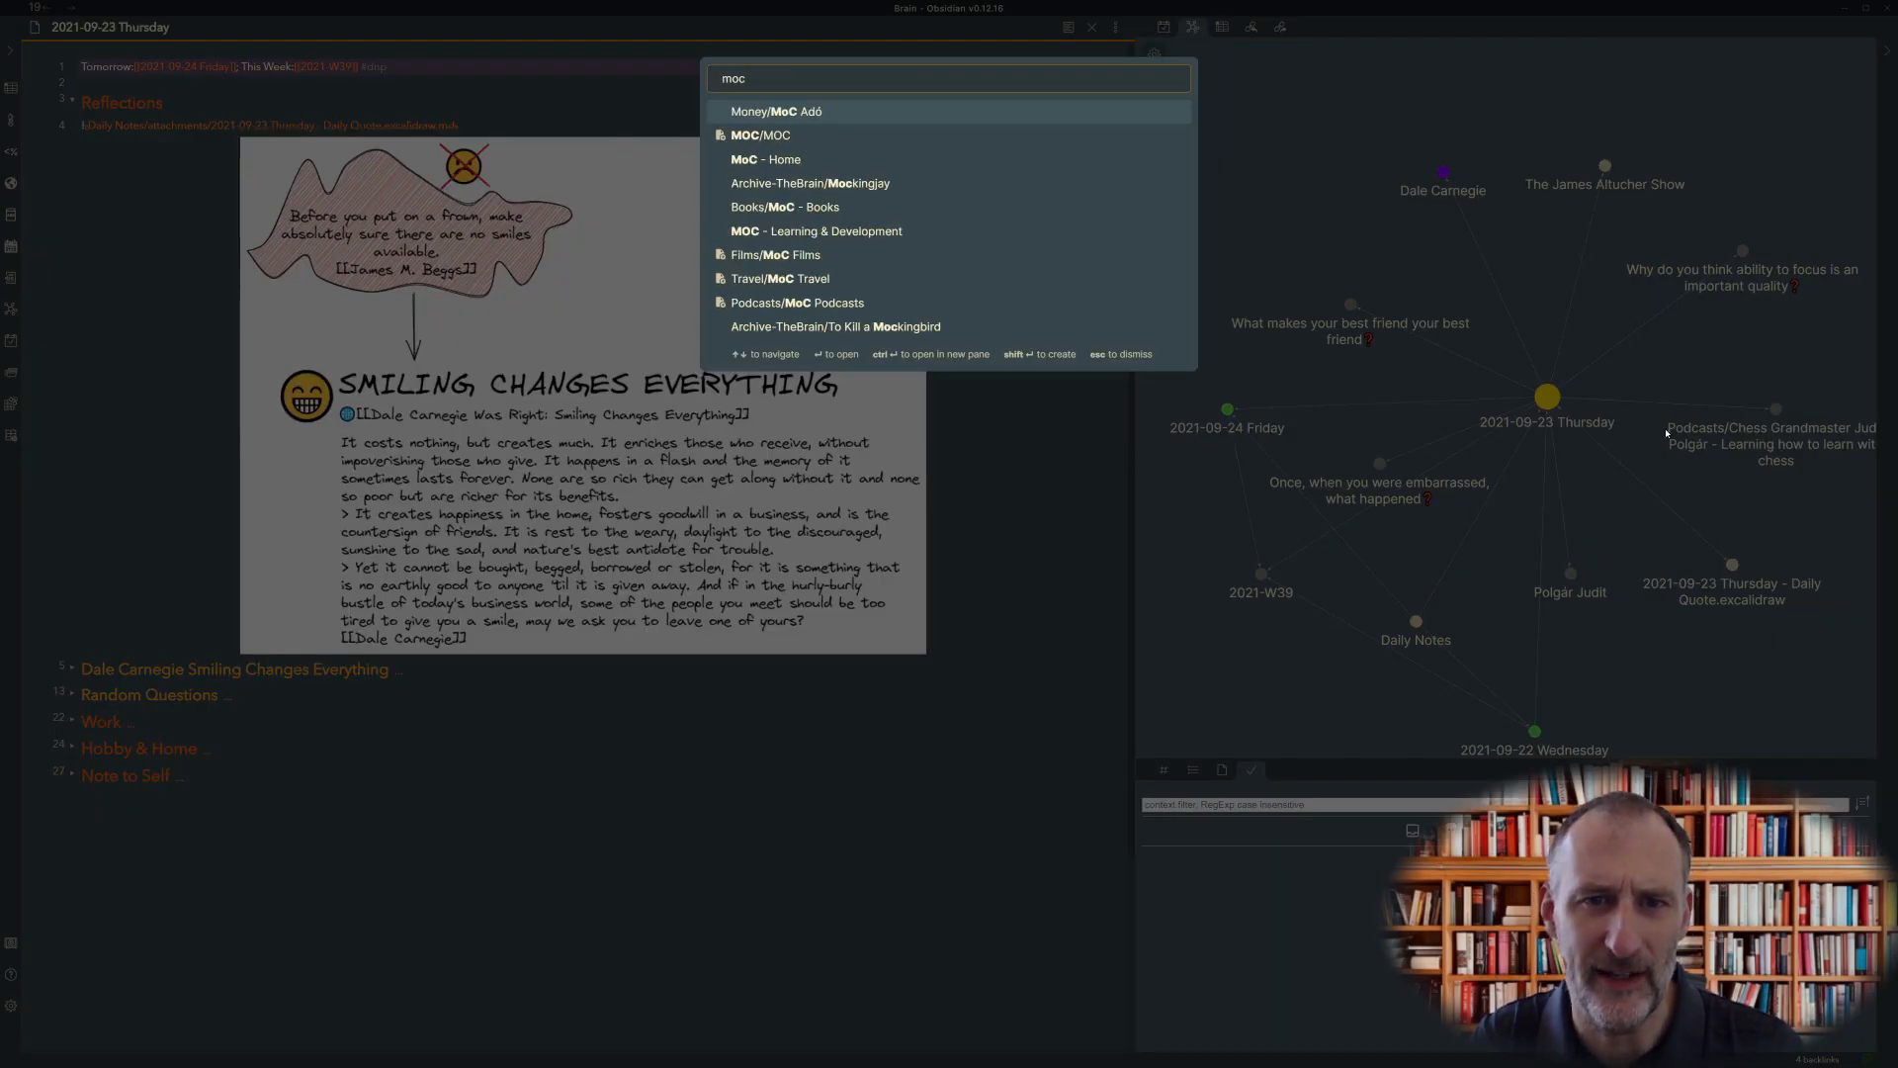
{"action": "left_click", "coordinate": [891, 170]}
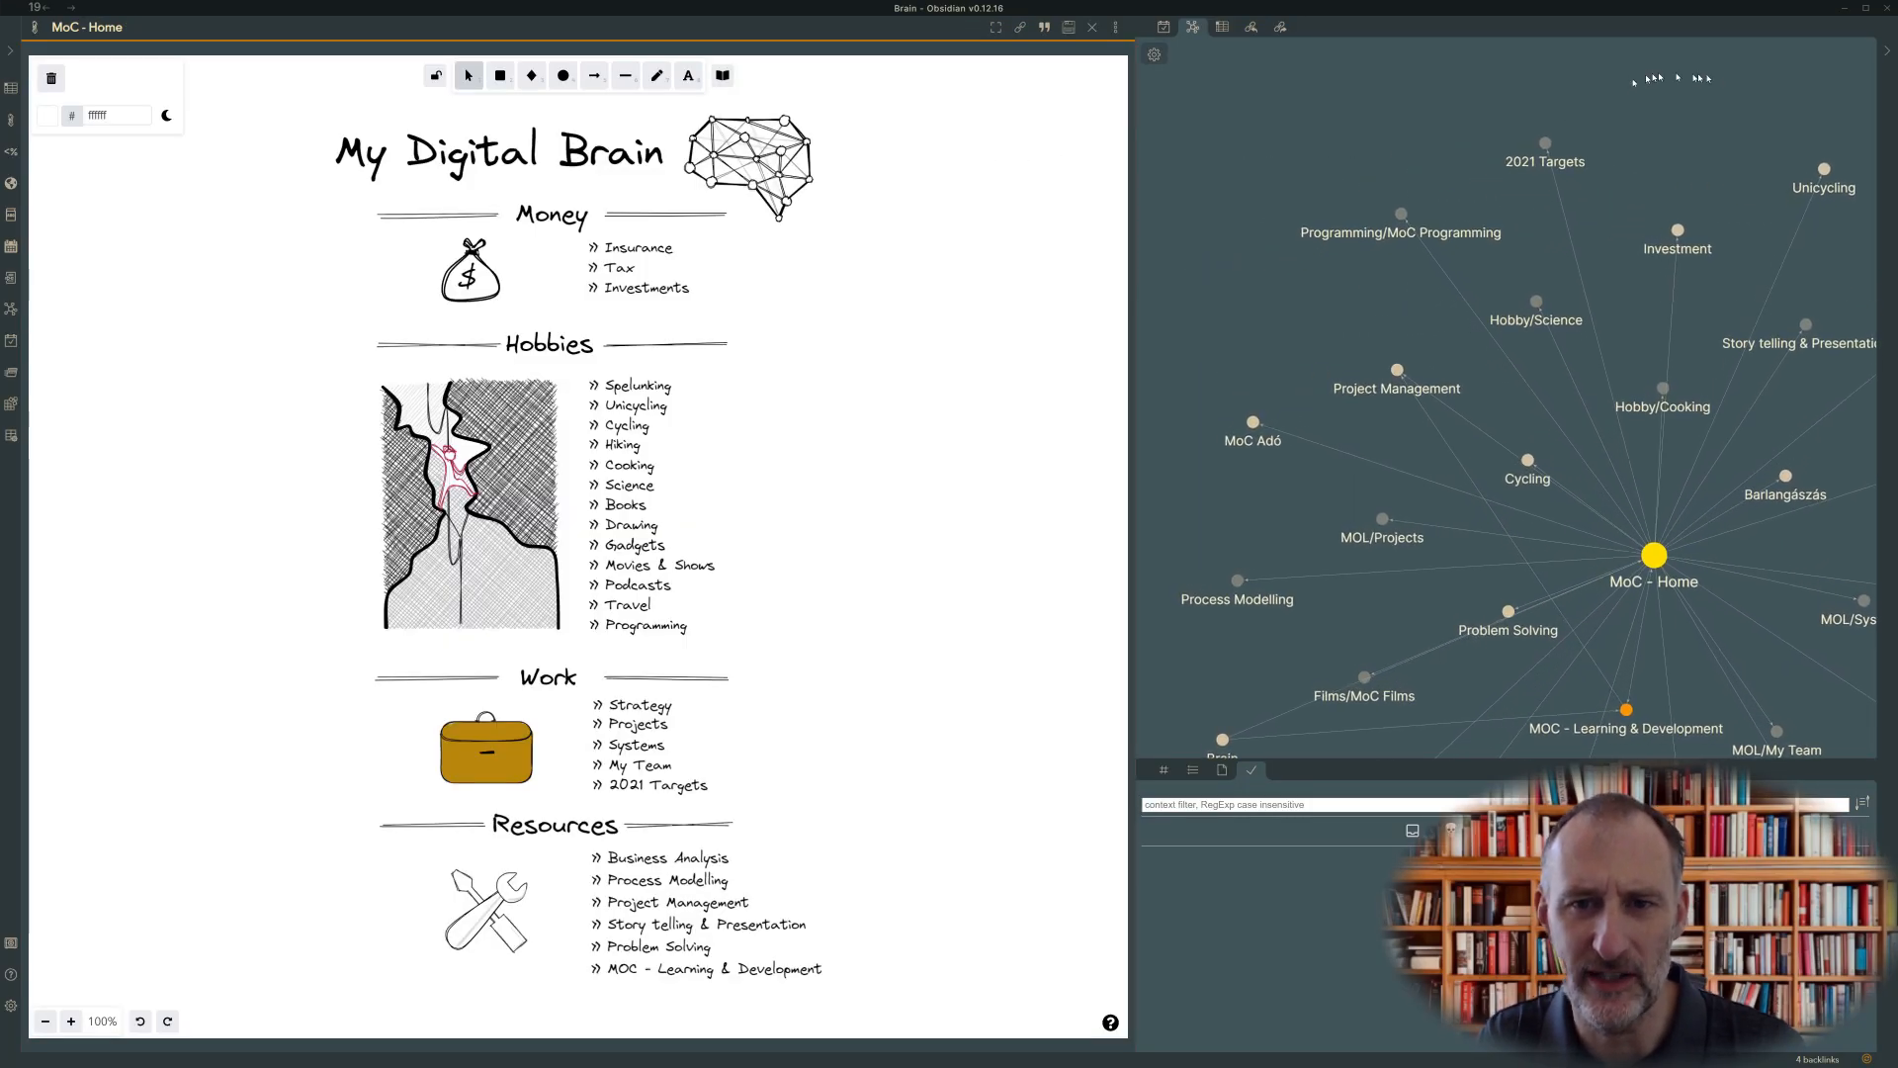
{"action": "left_click", "coordinate": [1885, 55]}
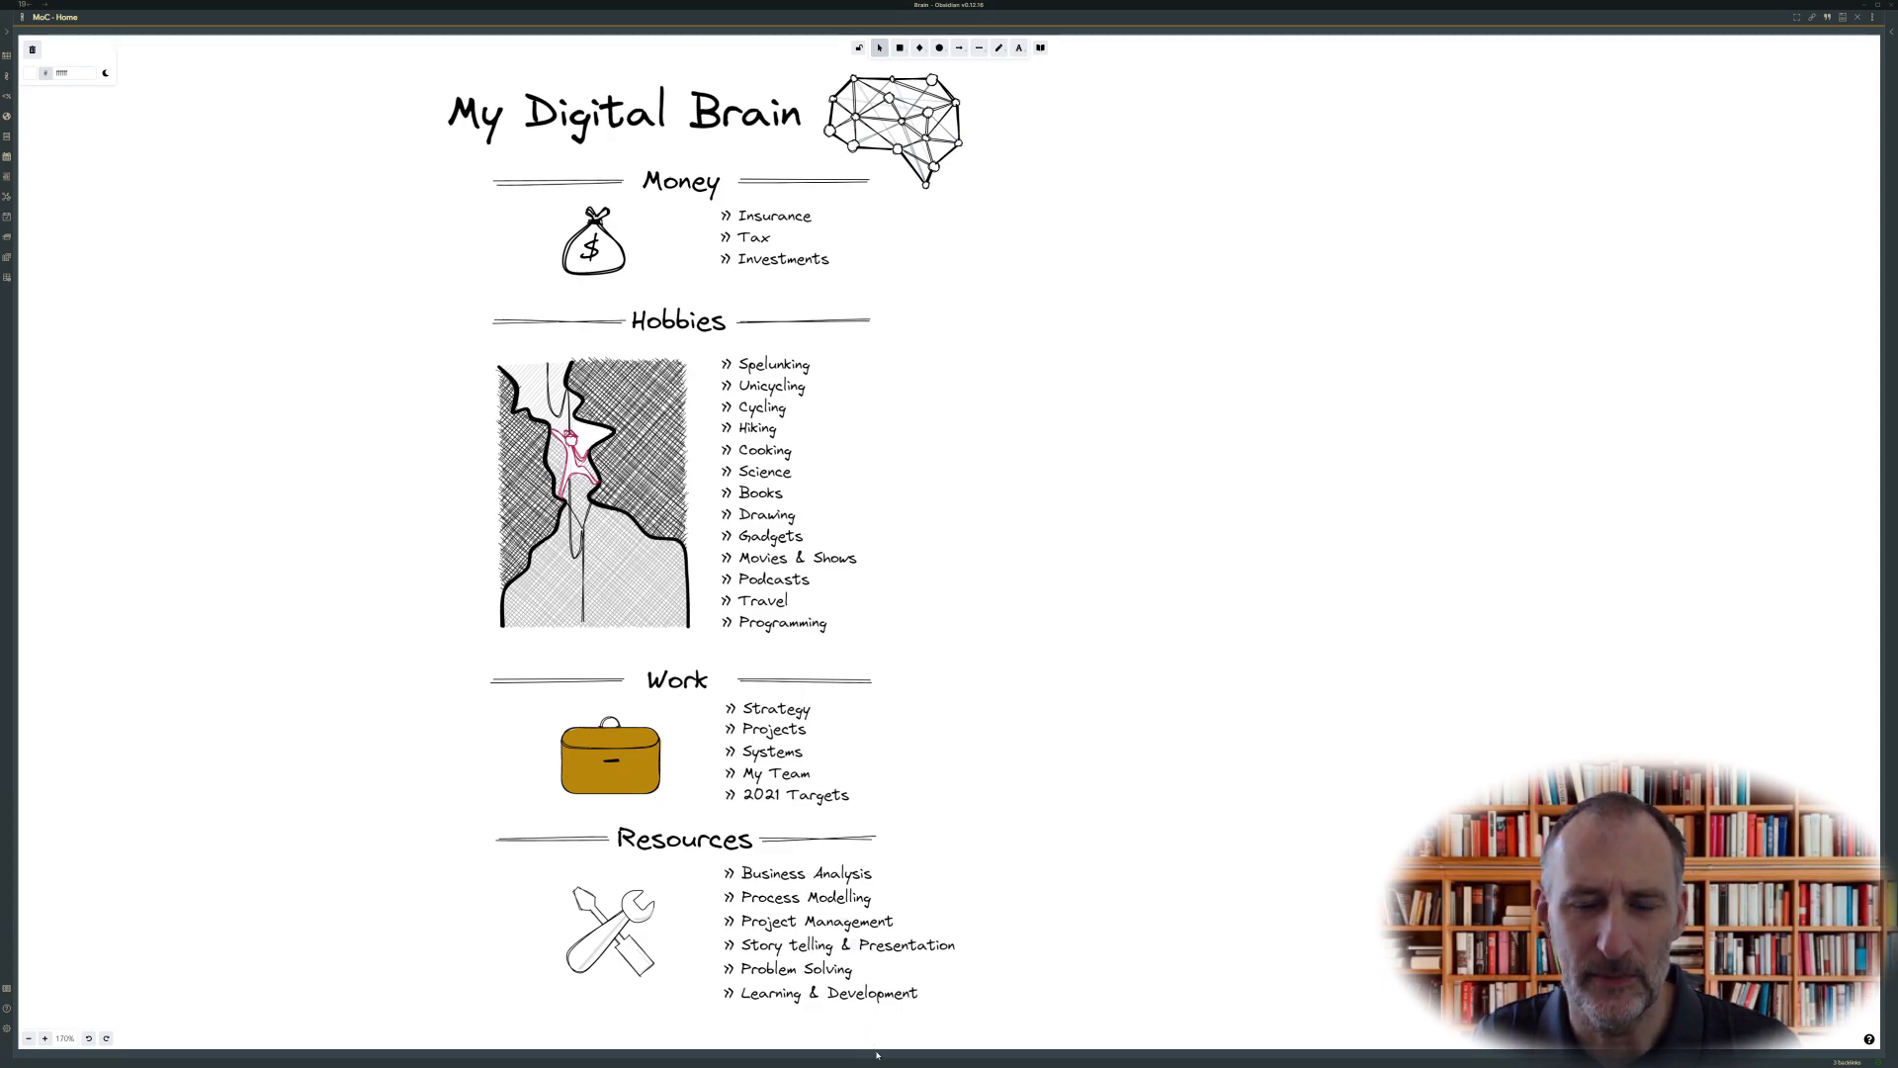
Step: Create the missing Learning & Development note from its link under Resources and convert the empty note to an Excalidraw drawing
{"action": "left_click", "coordinate": [877, 995]}
{"action": "left_click", "coordinate": [880, 999], "text": "ctrl"}
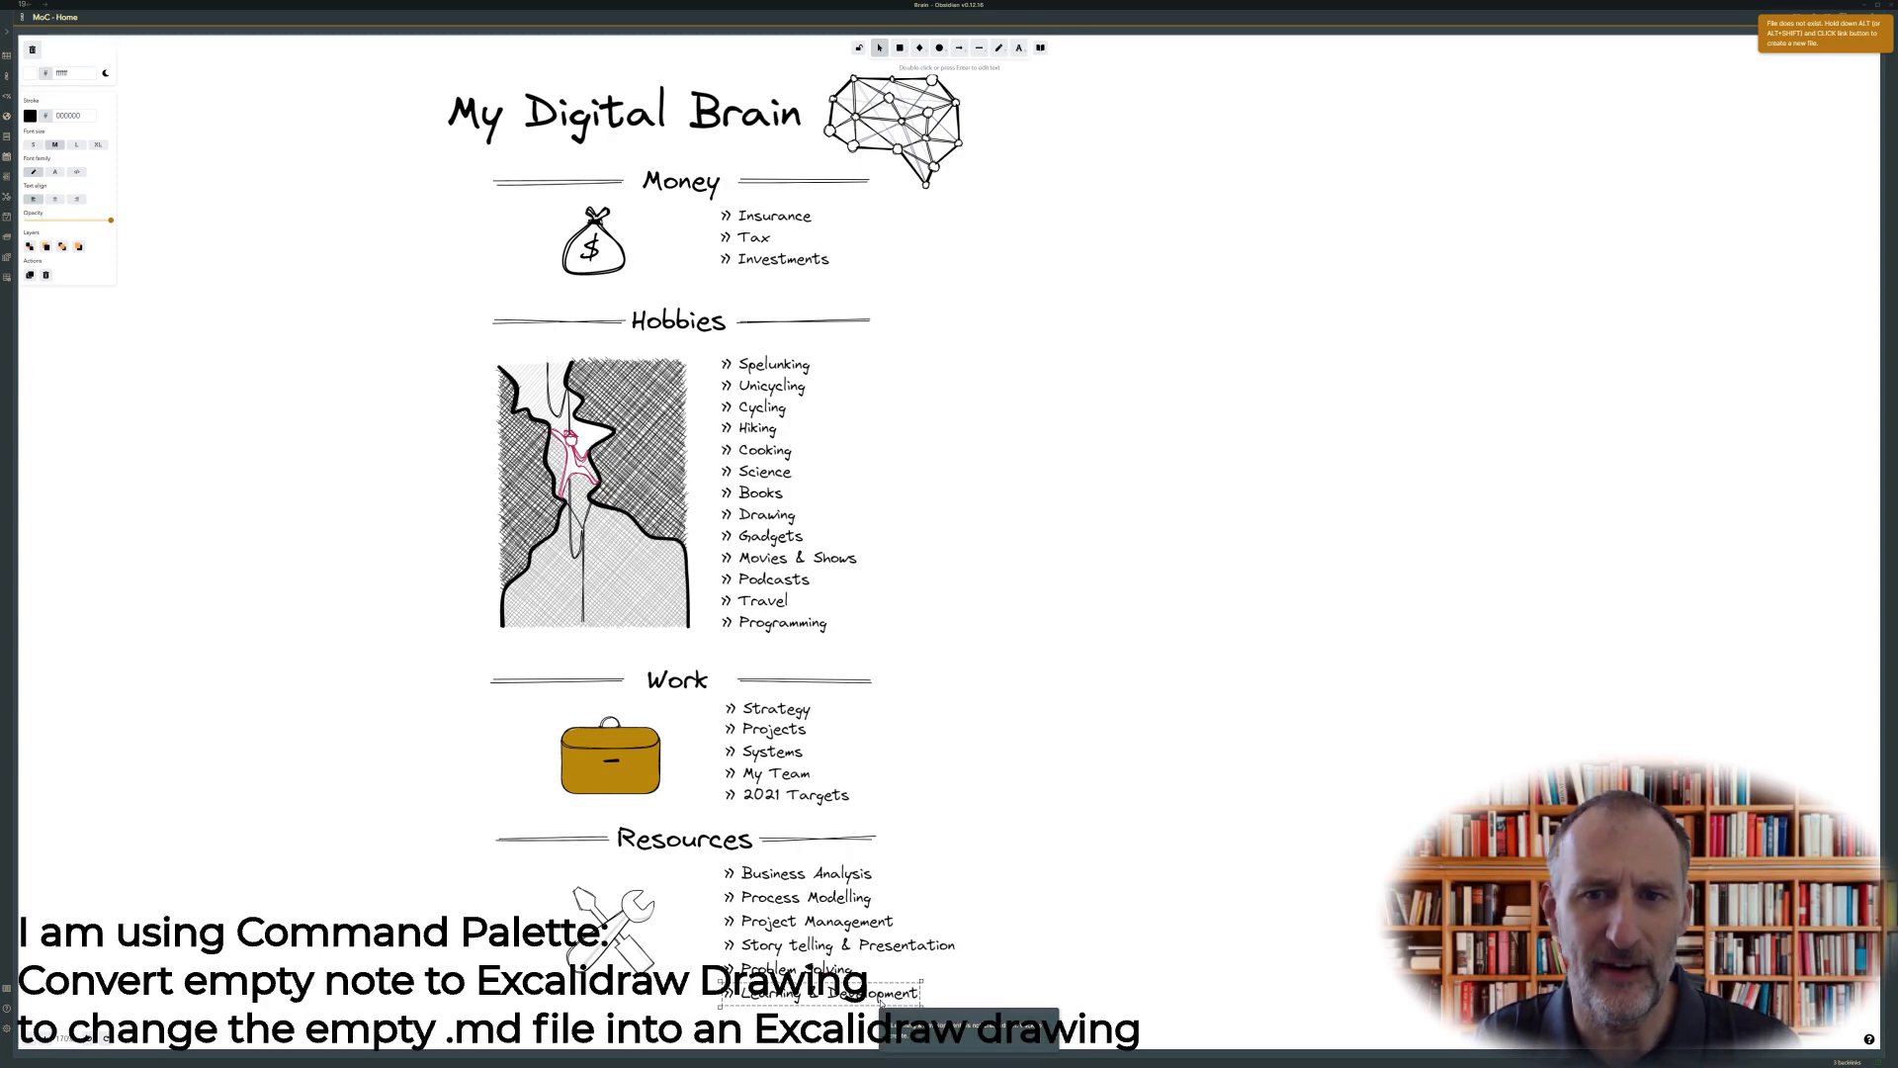
{"action": "left_click", "coordinate": [881, 1002]}
{"action": "key", "text": "ctrl+p"}
{"action": "type", "text": "convert"}
{"action": "key", "text": "Down"}
{"action": "key", "text": "Return"}
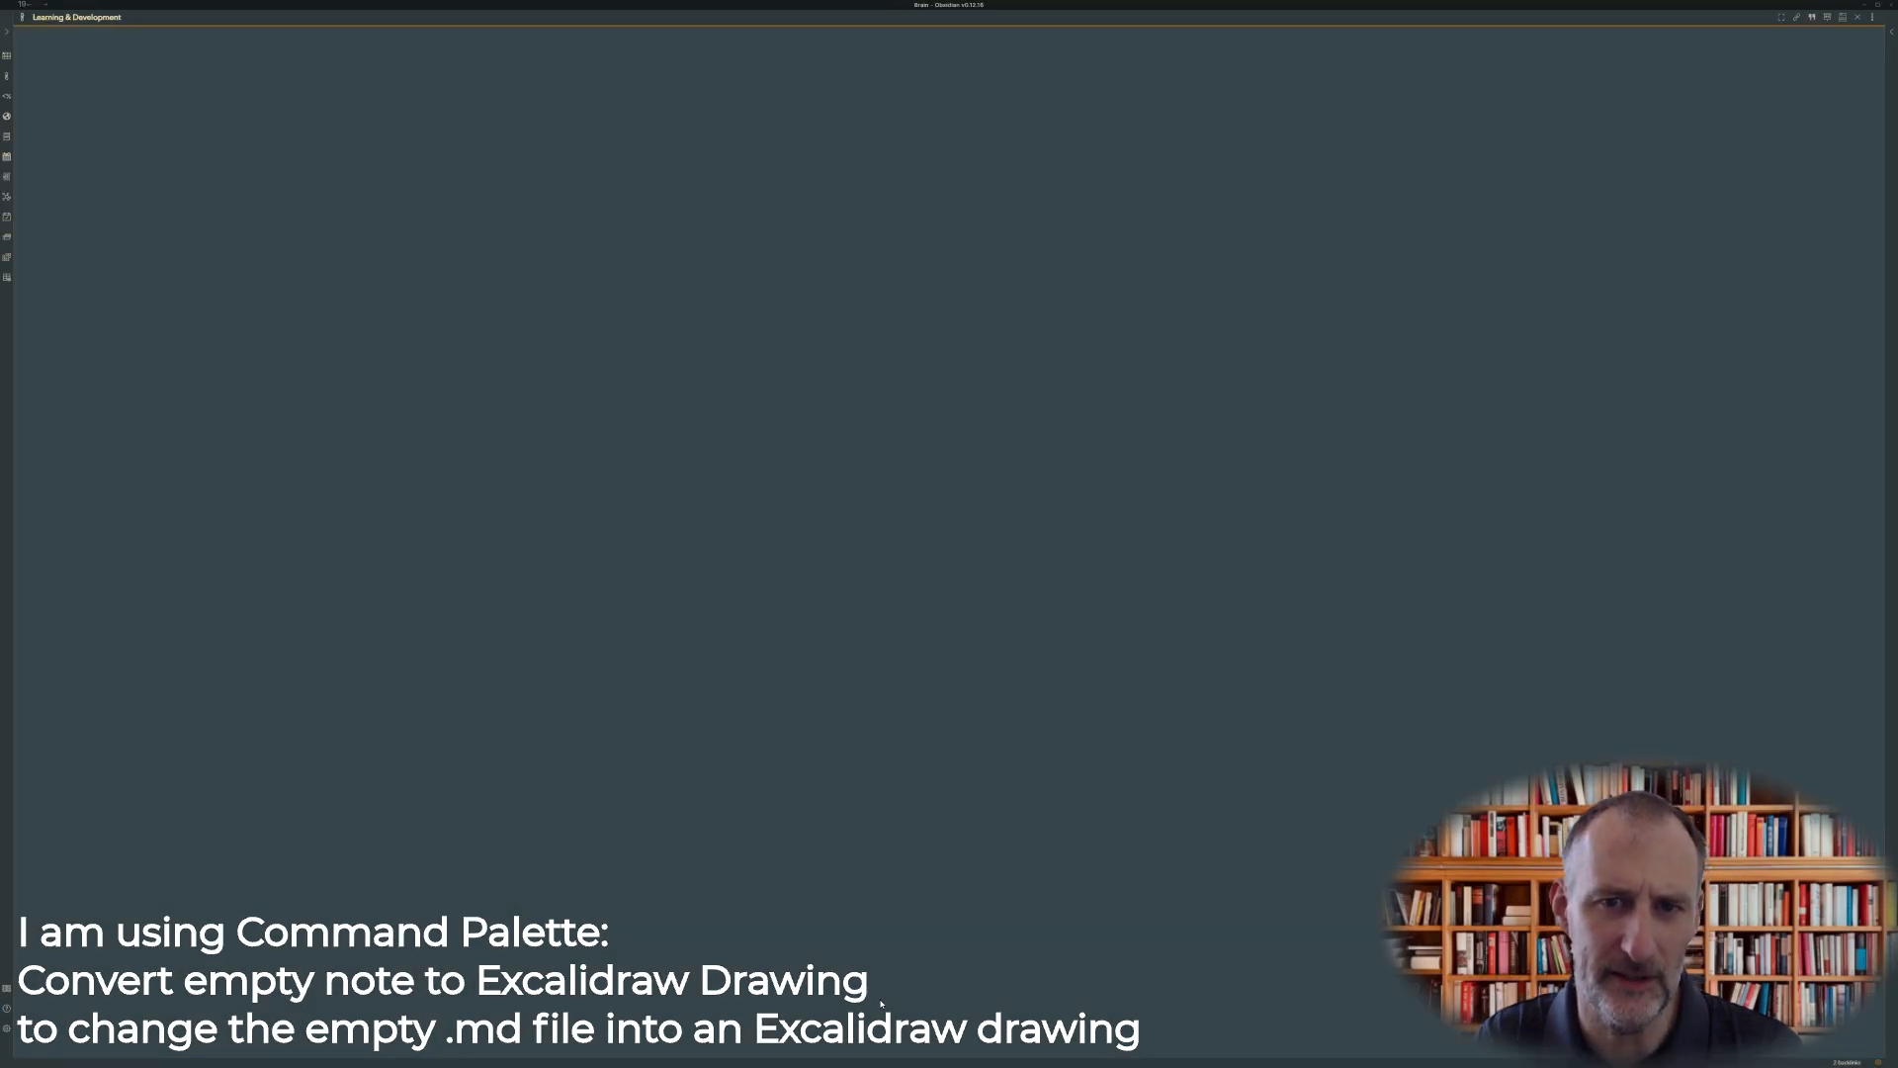
Step: Show the blank drawing beside TheBrain and insert an Excalidraw link to Archive-TheBrain/Learning and Development.md in it
{"action": "double_click", "coordinate": [1239, 7]}
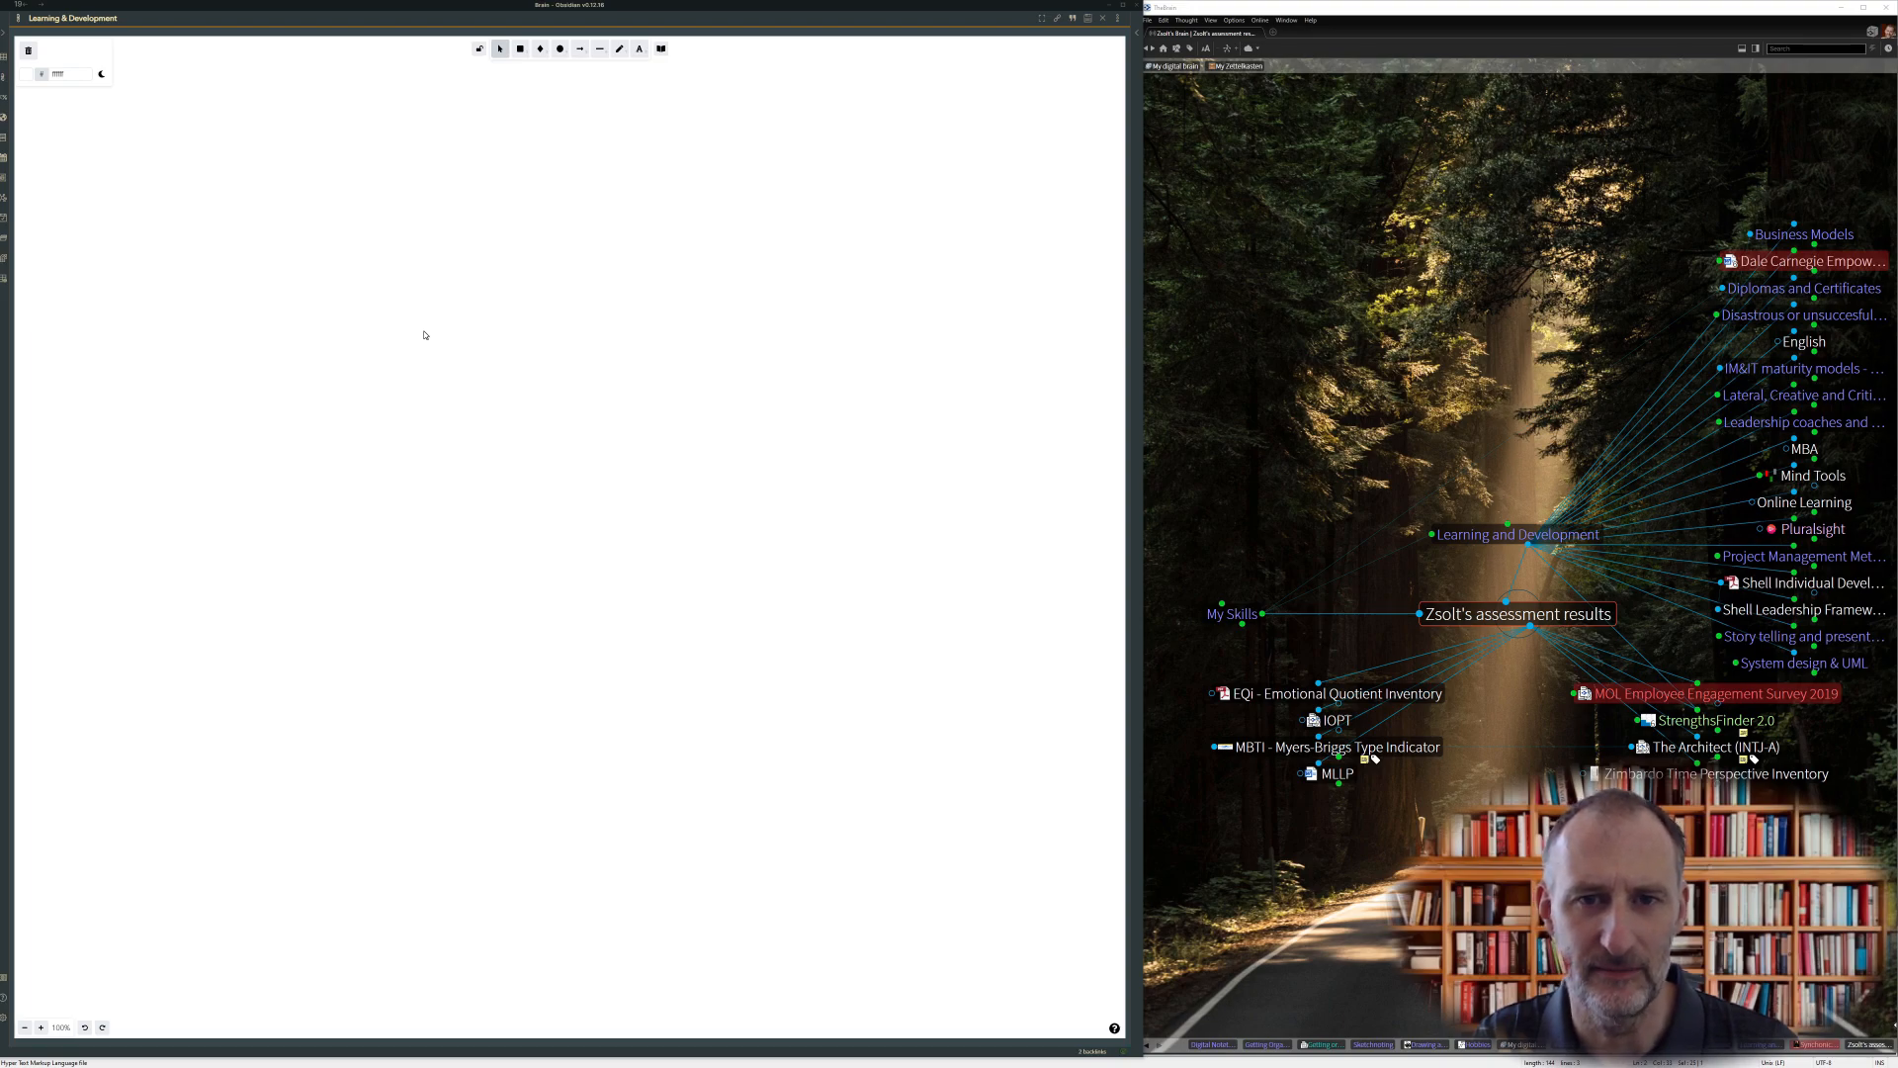
{"action": "key", "text": "ctrl+p"}
{"action": "type", "text": "insert"}
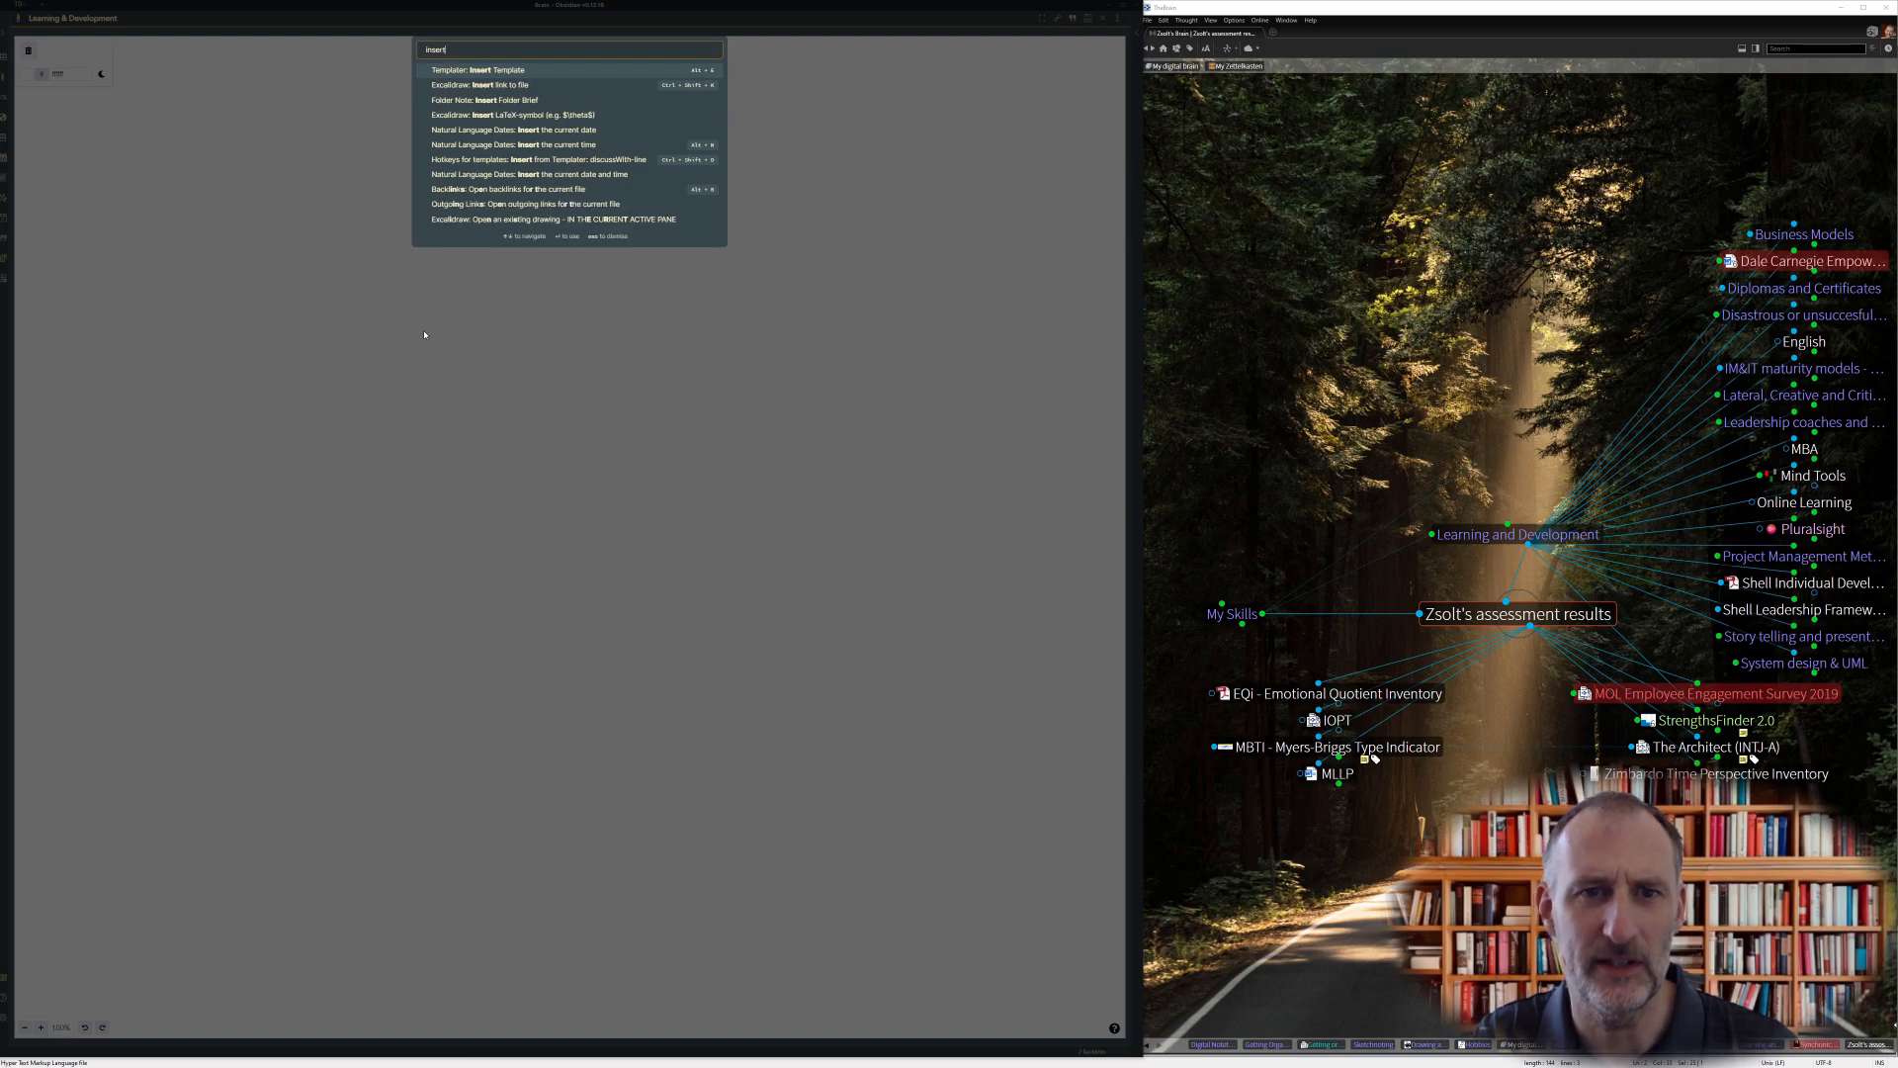
{"action": "key", "text": "Down"}
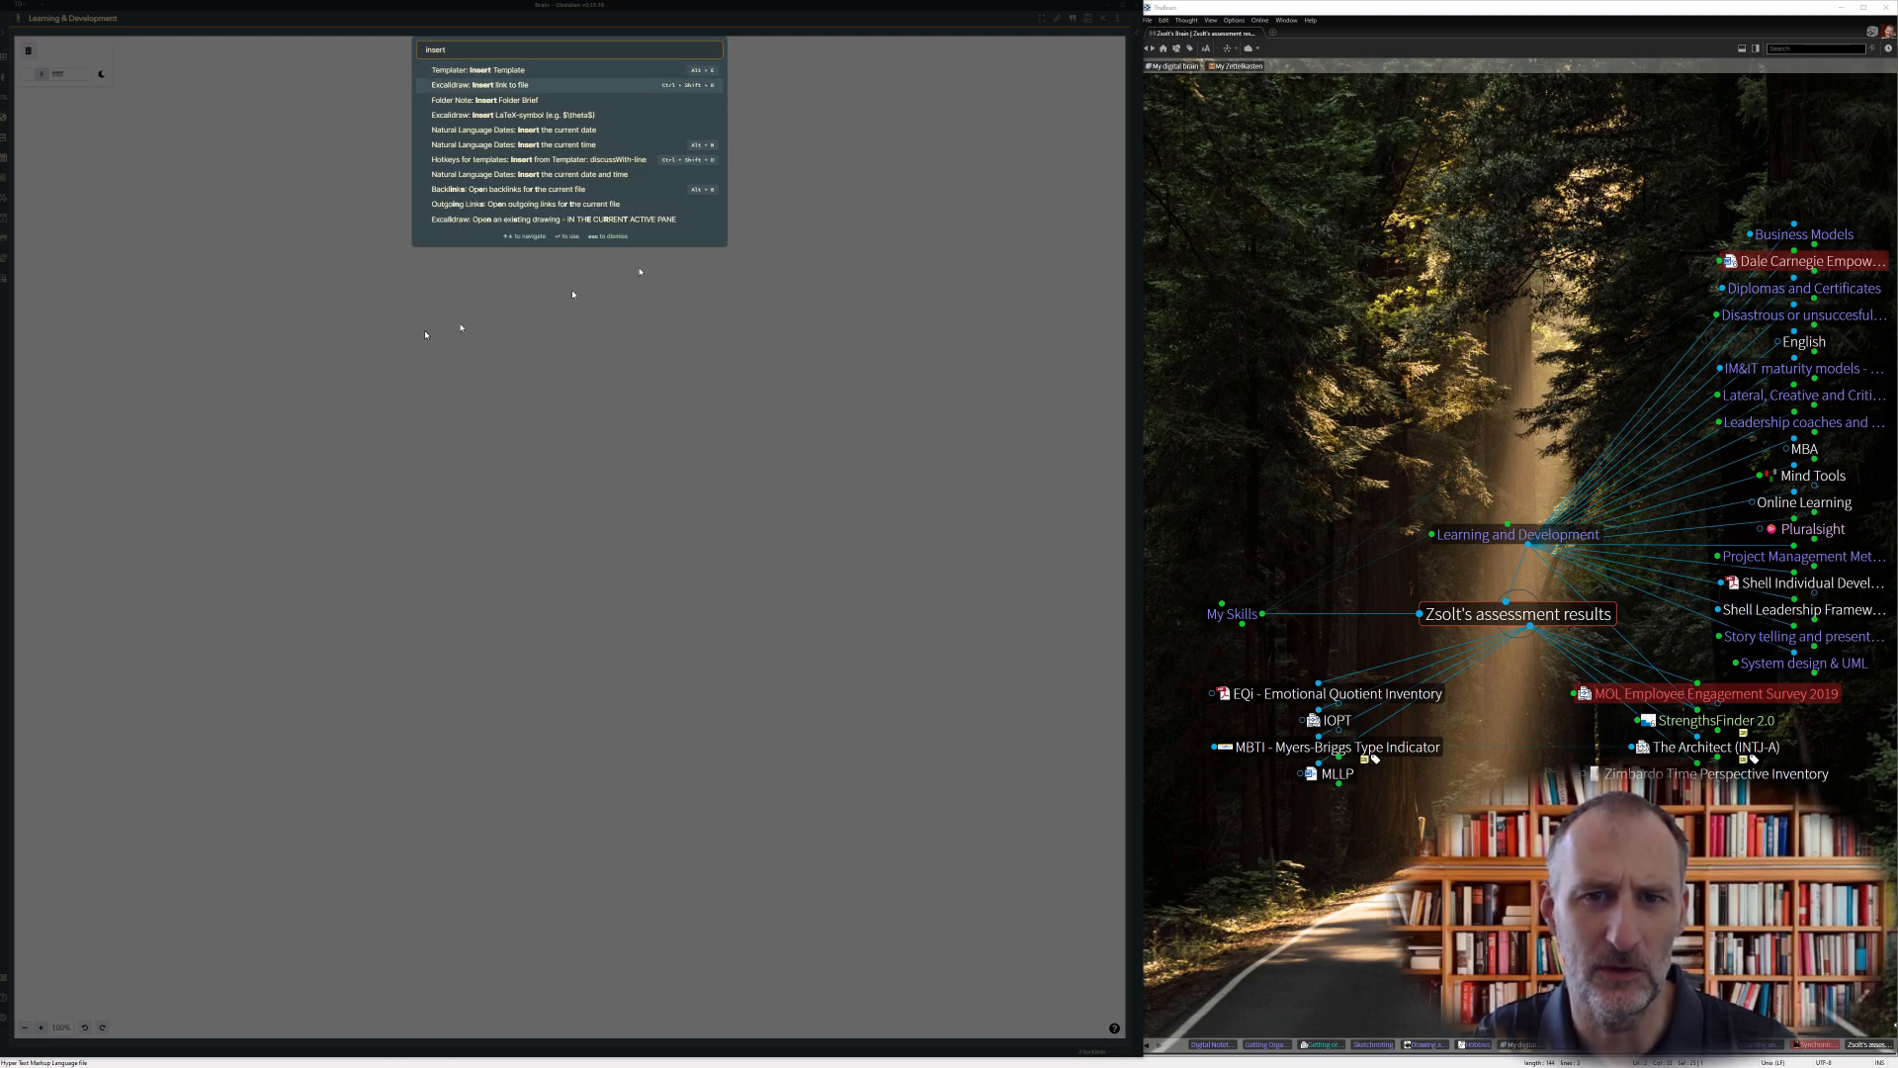
{"action": "left_click", "coordinate": [670, 89]}
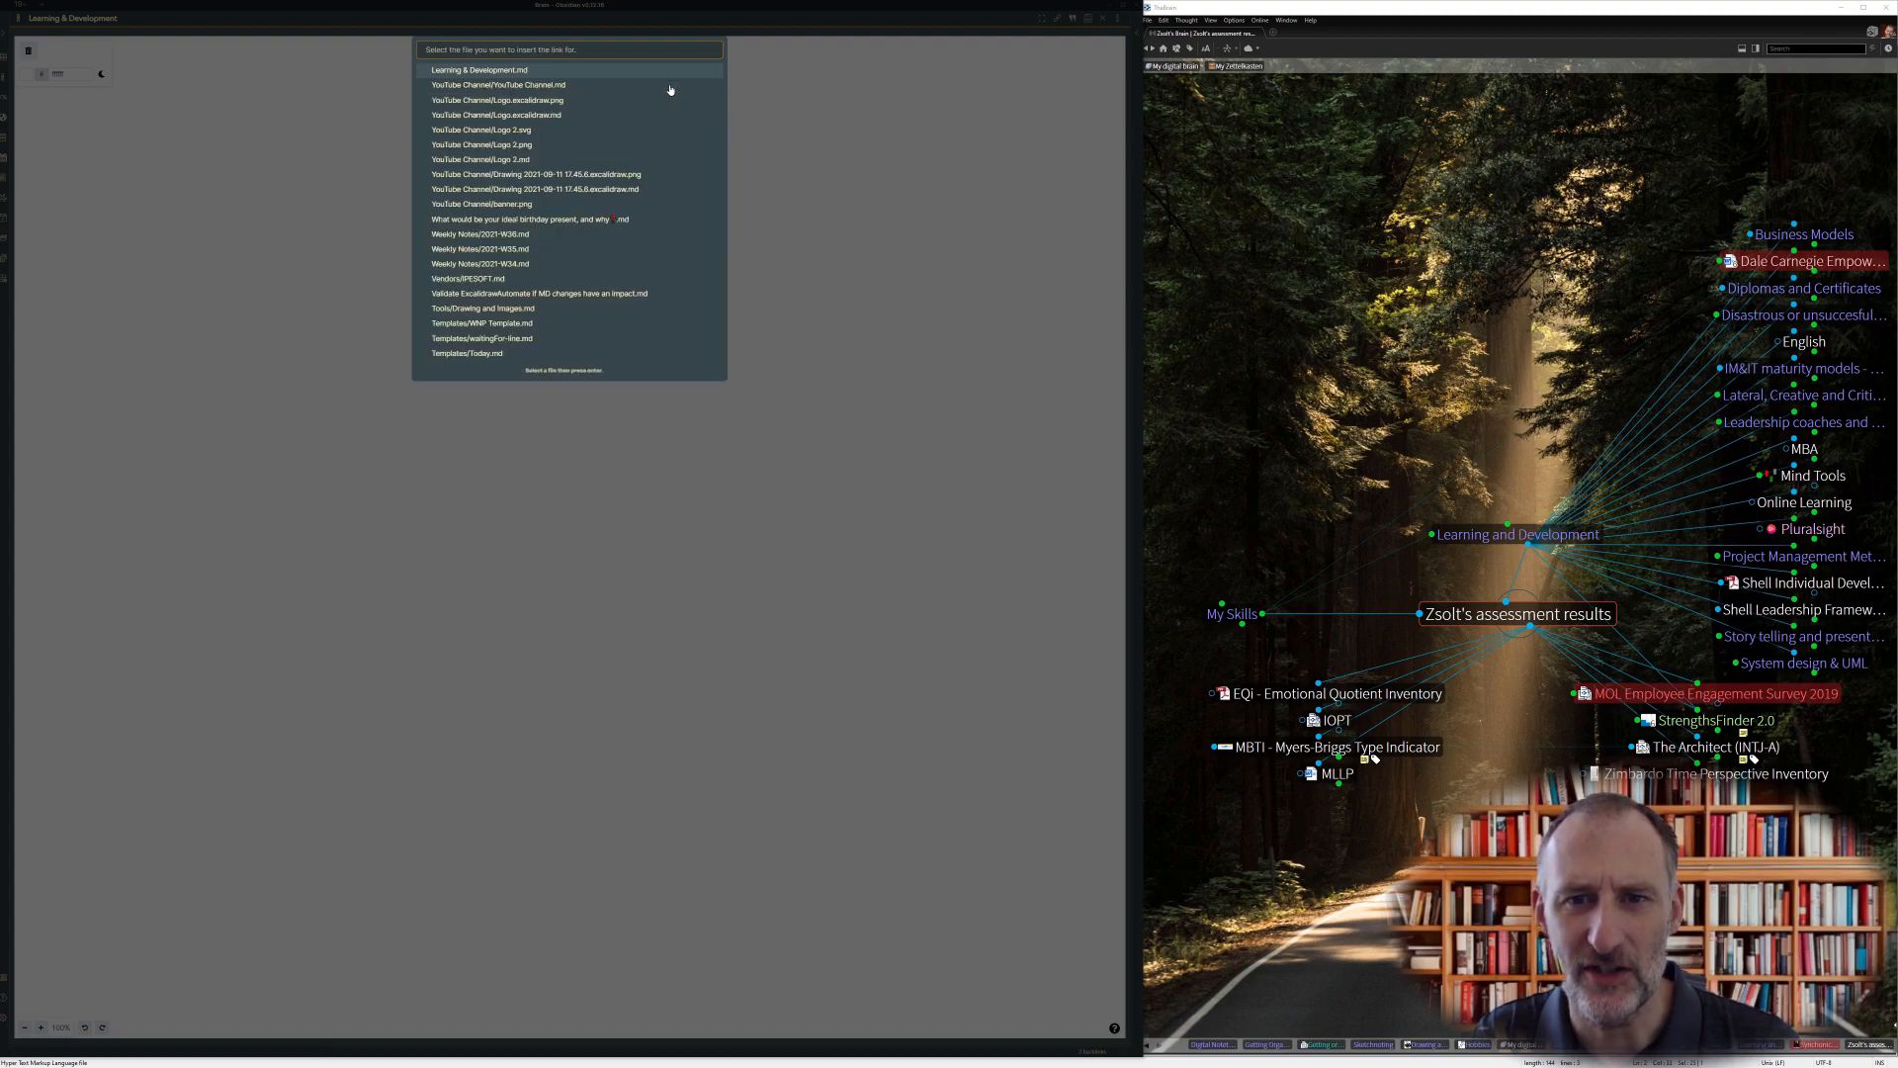
{"action": "type", "text": "Learnin"}
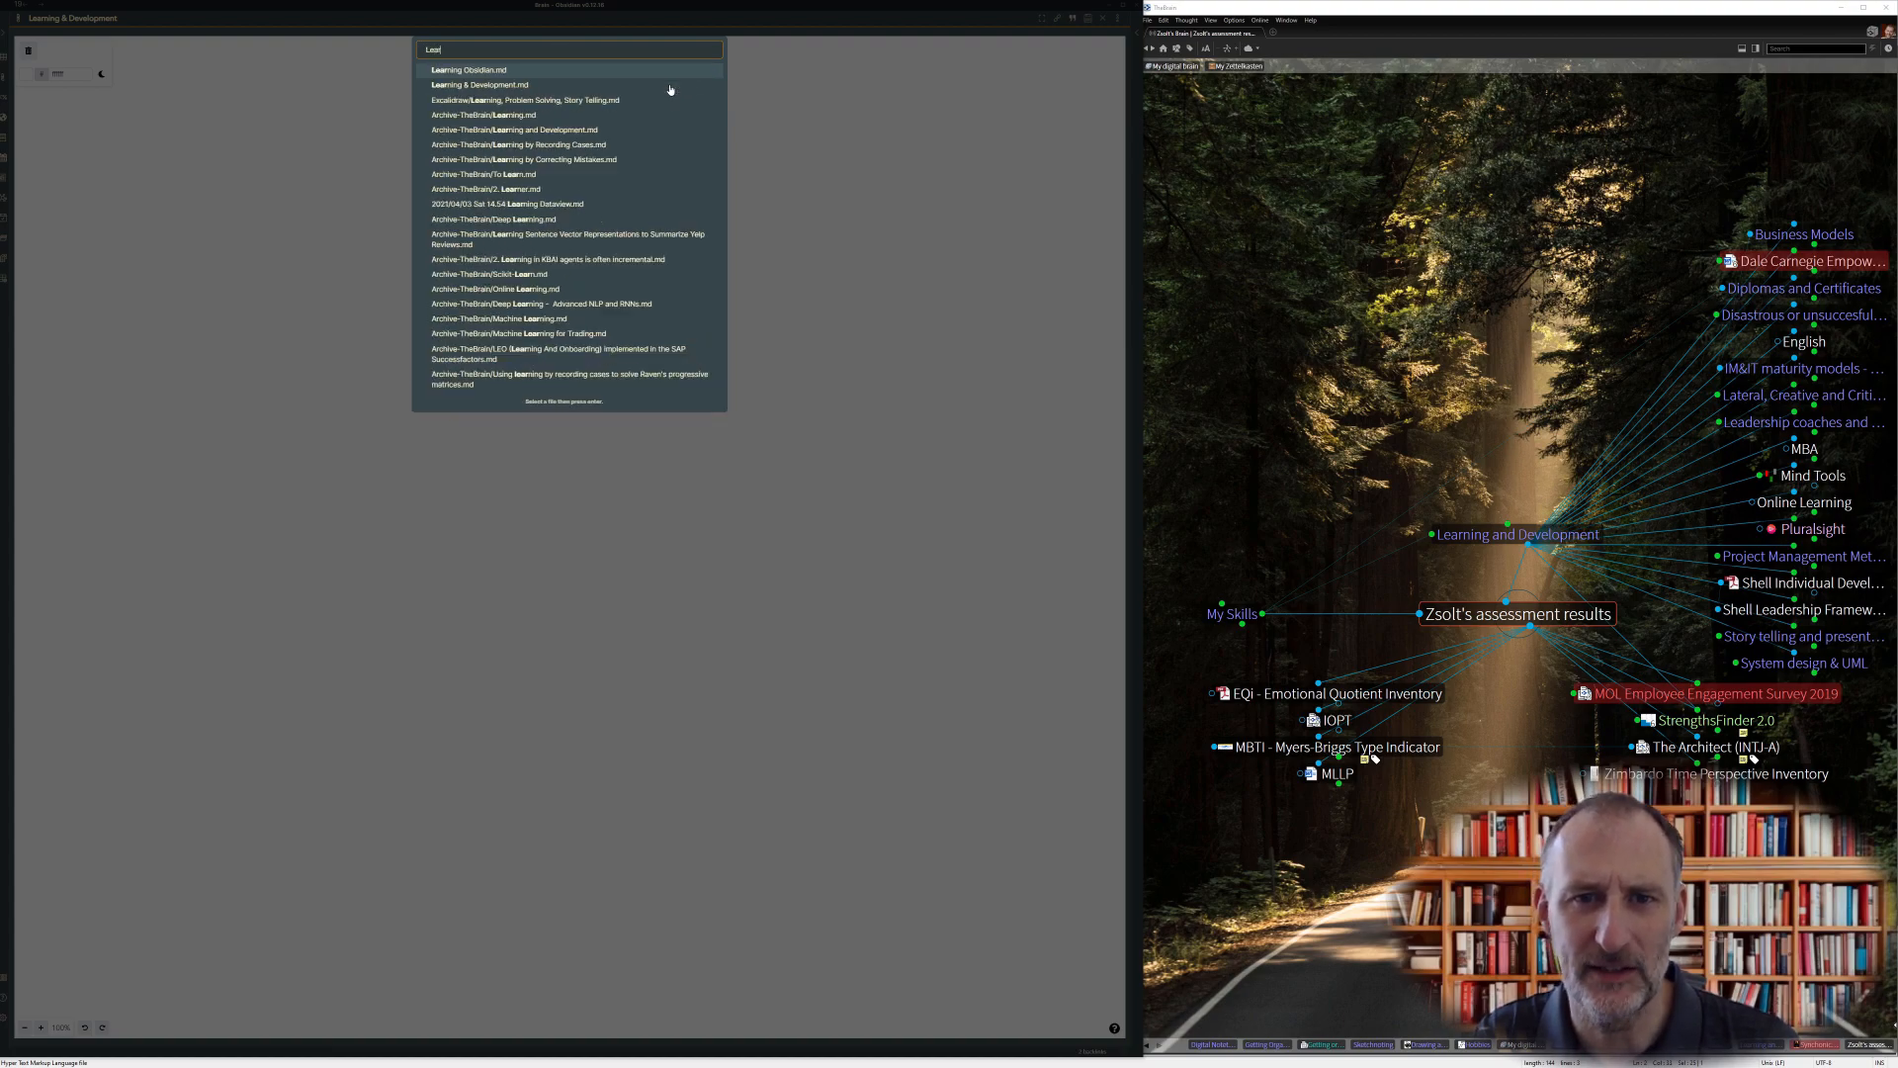
{"action": "type", "text": "g and"}
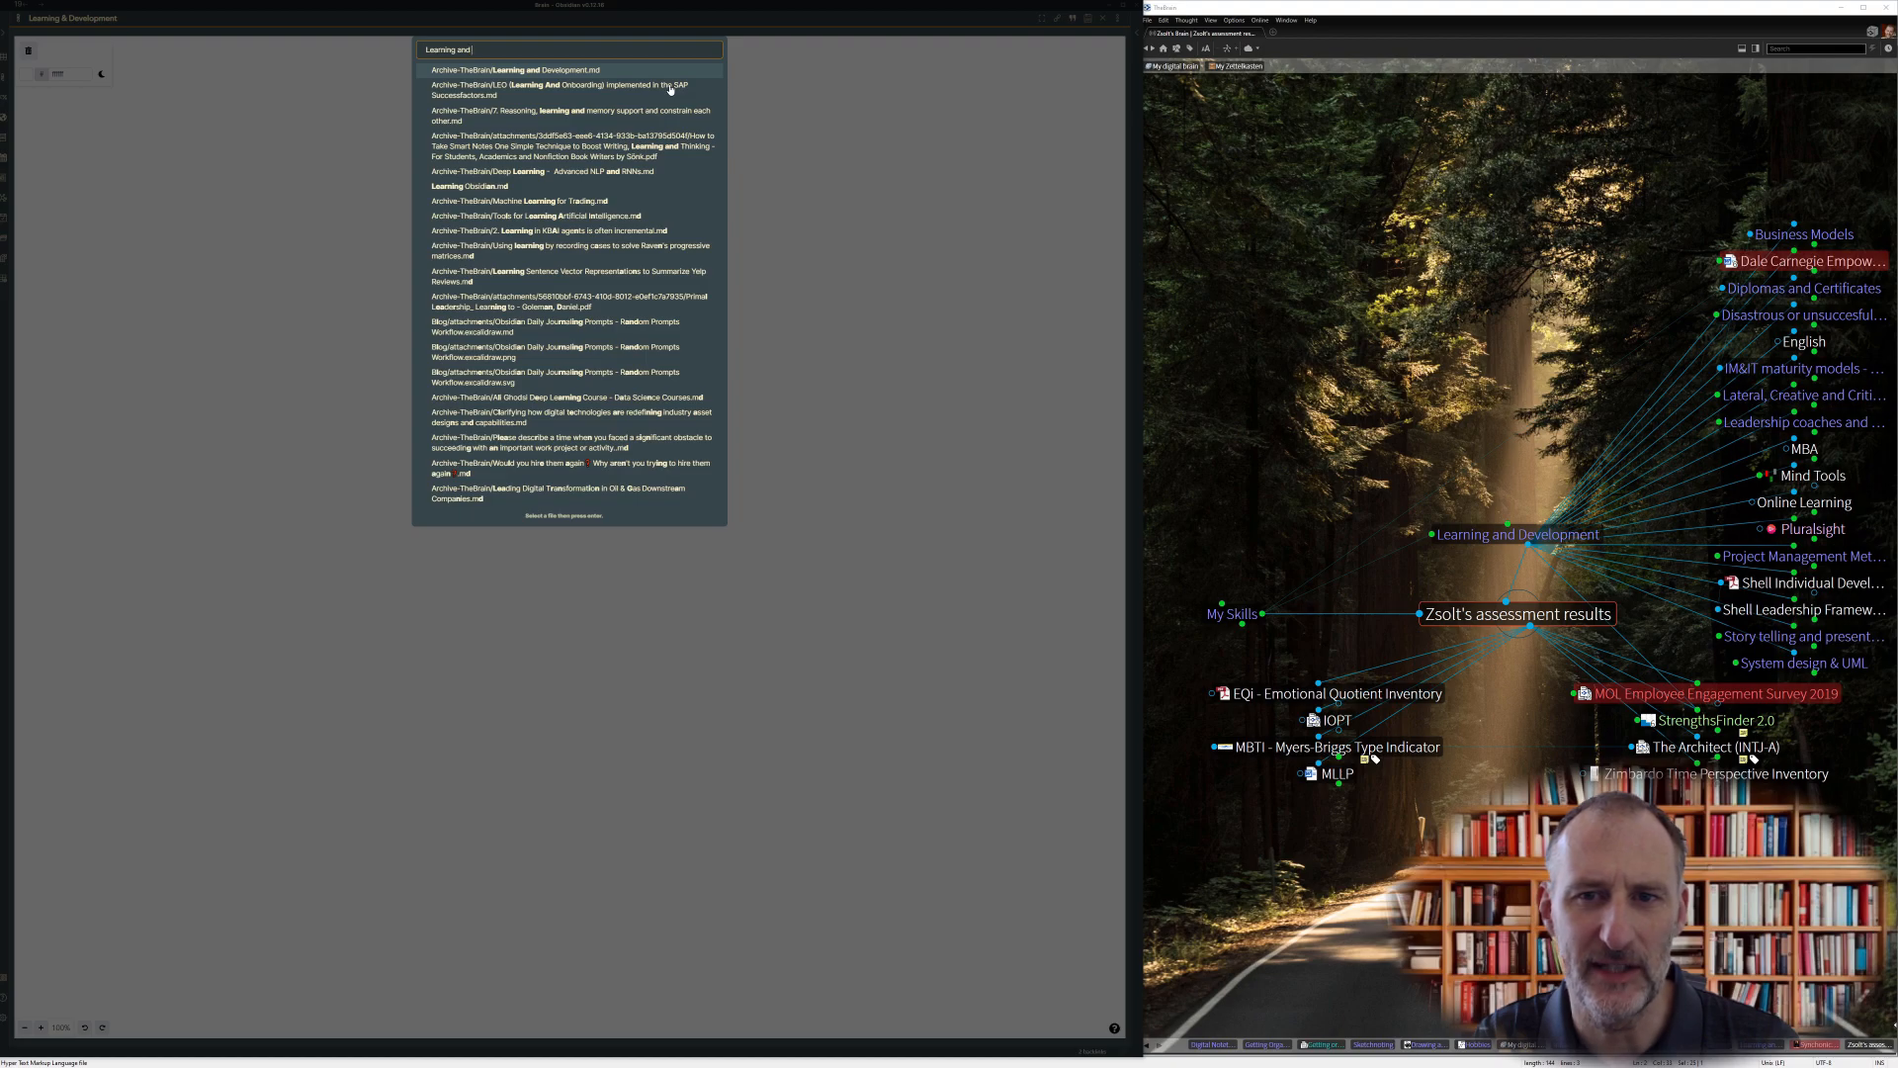
{"action": "left_click", "coordinate": [602, 72]}
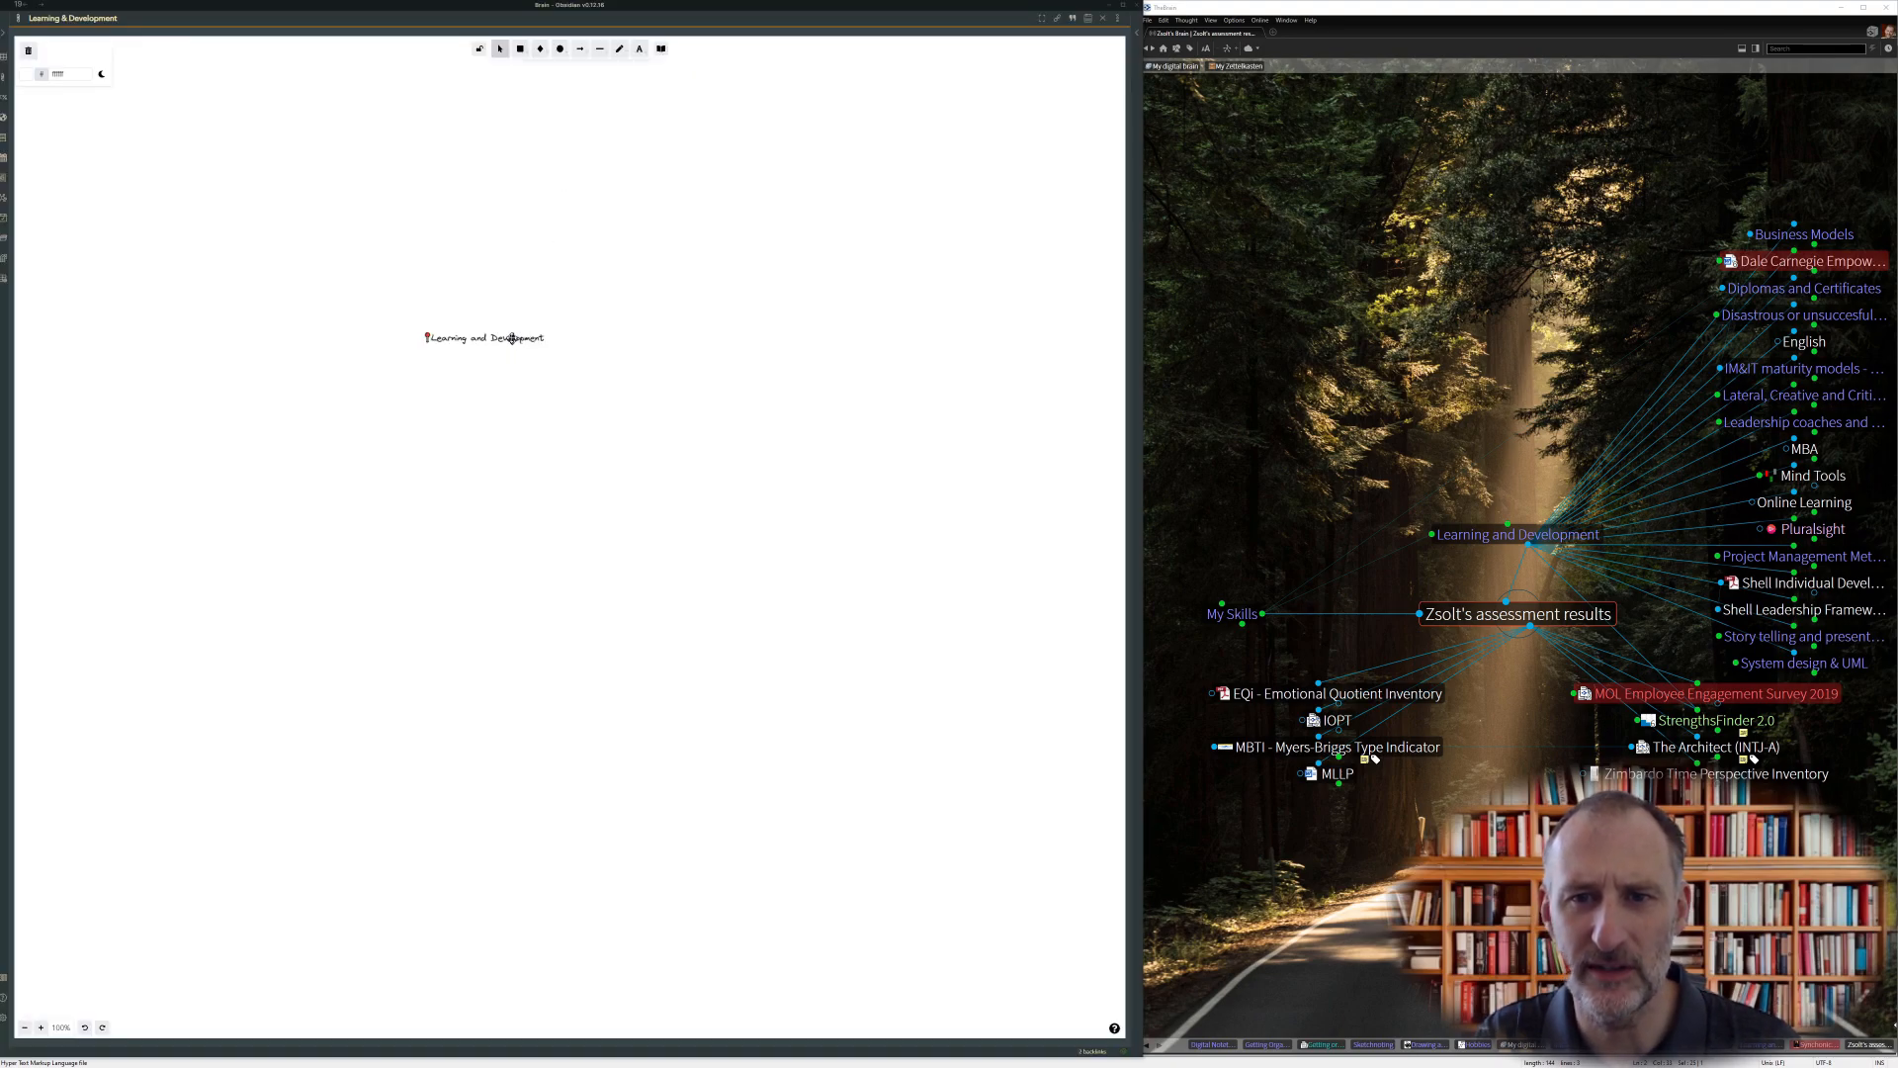
Step: Set the Learning and Development link's font size to L and reposition it higher on the canvas
{"action": "left_click", "coordinate": [511, 339]}
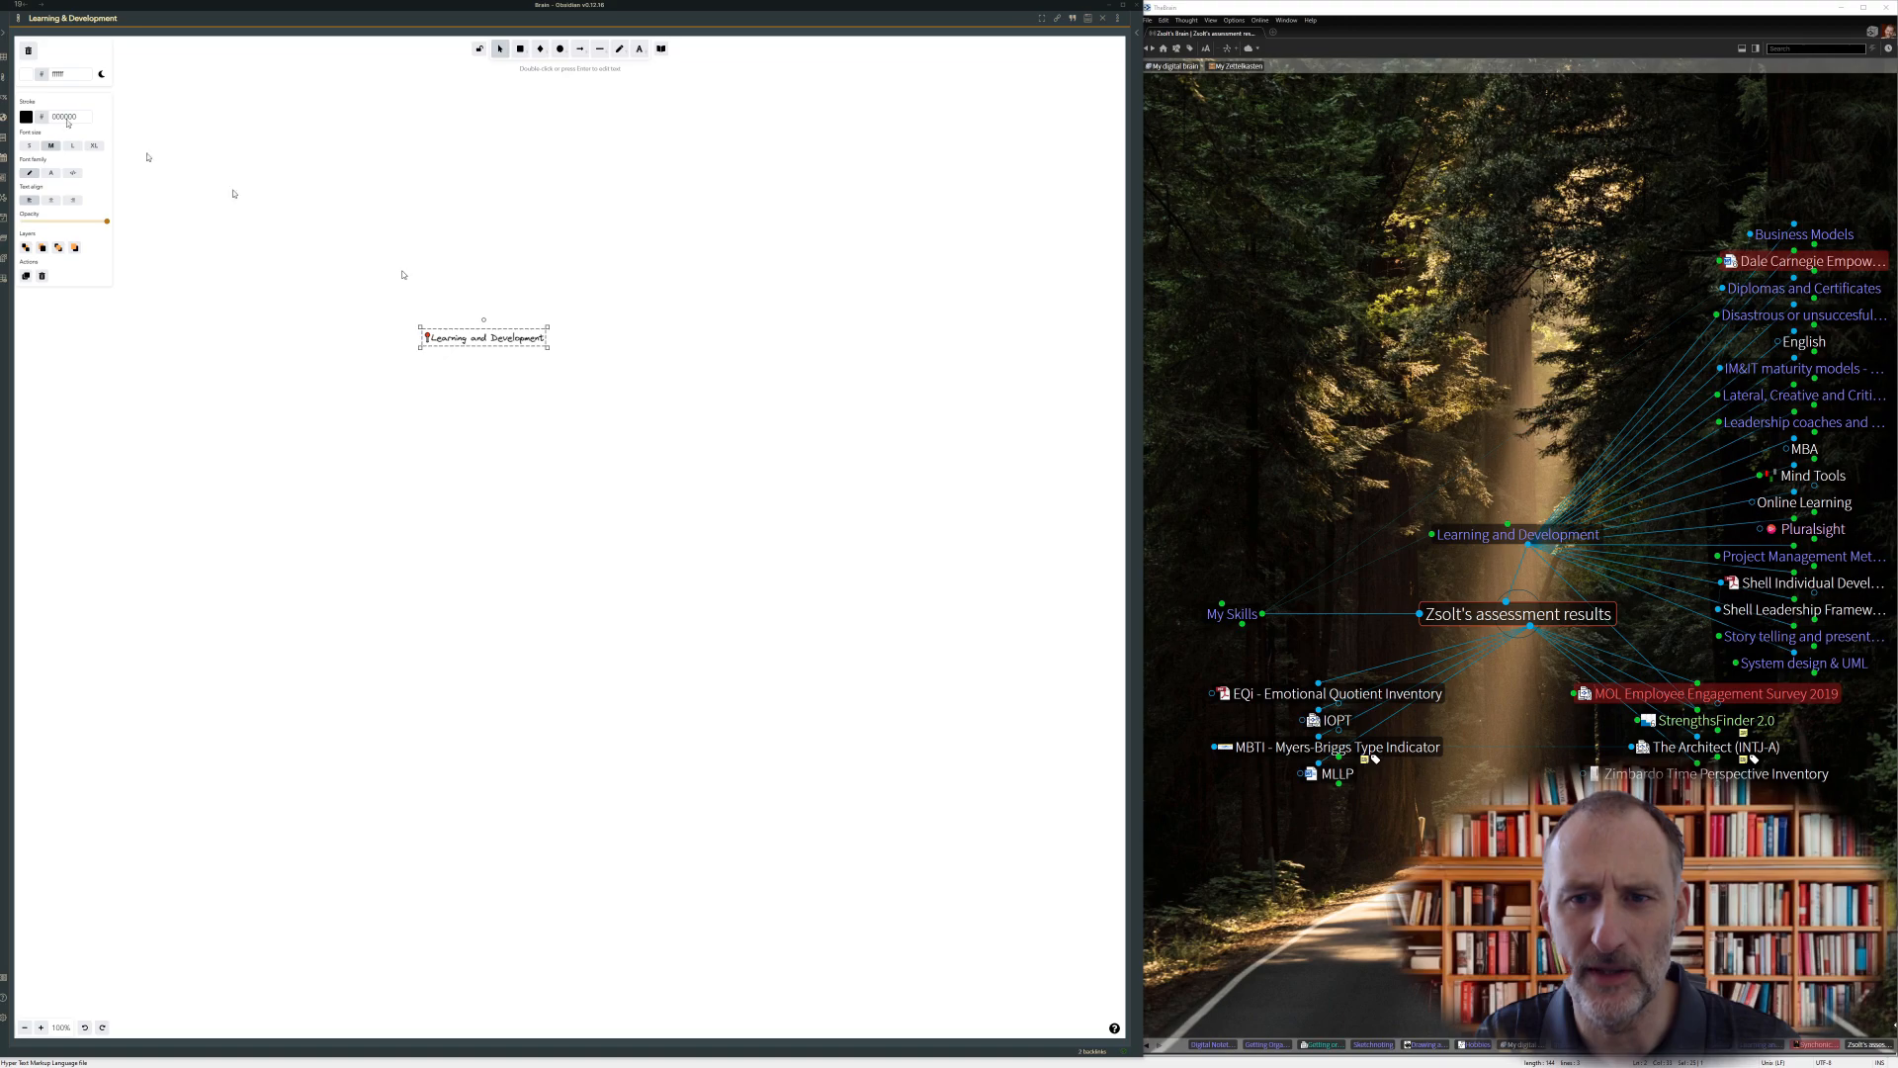
{"action": "left_click", "coordinate": [77, 148]}
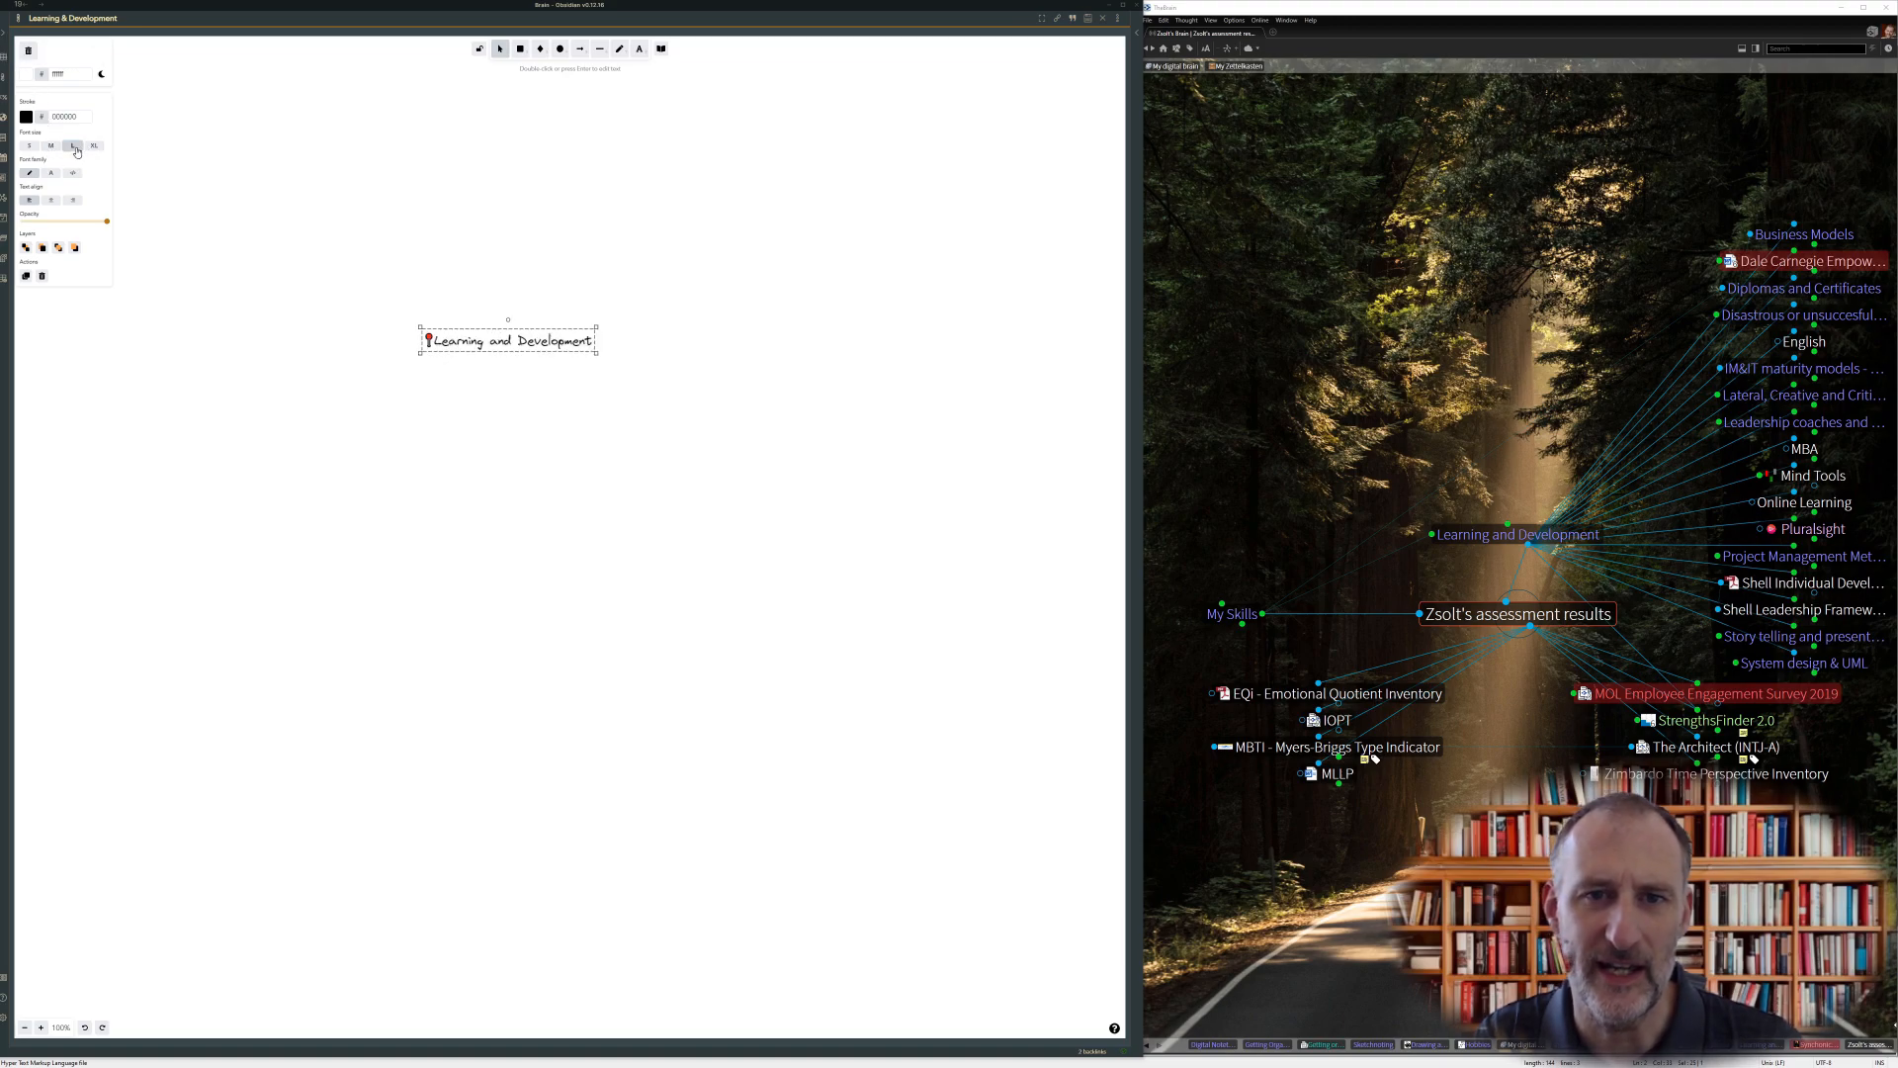
{"action": "left_click", "coordinate": [332, 199]}
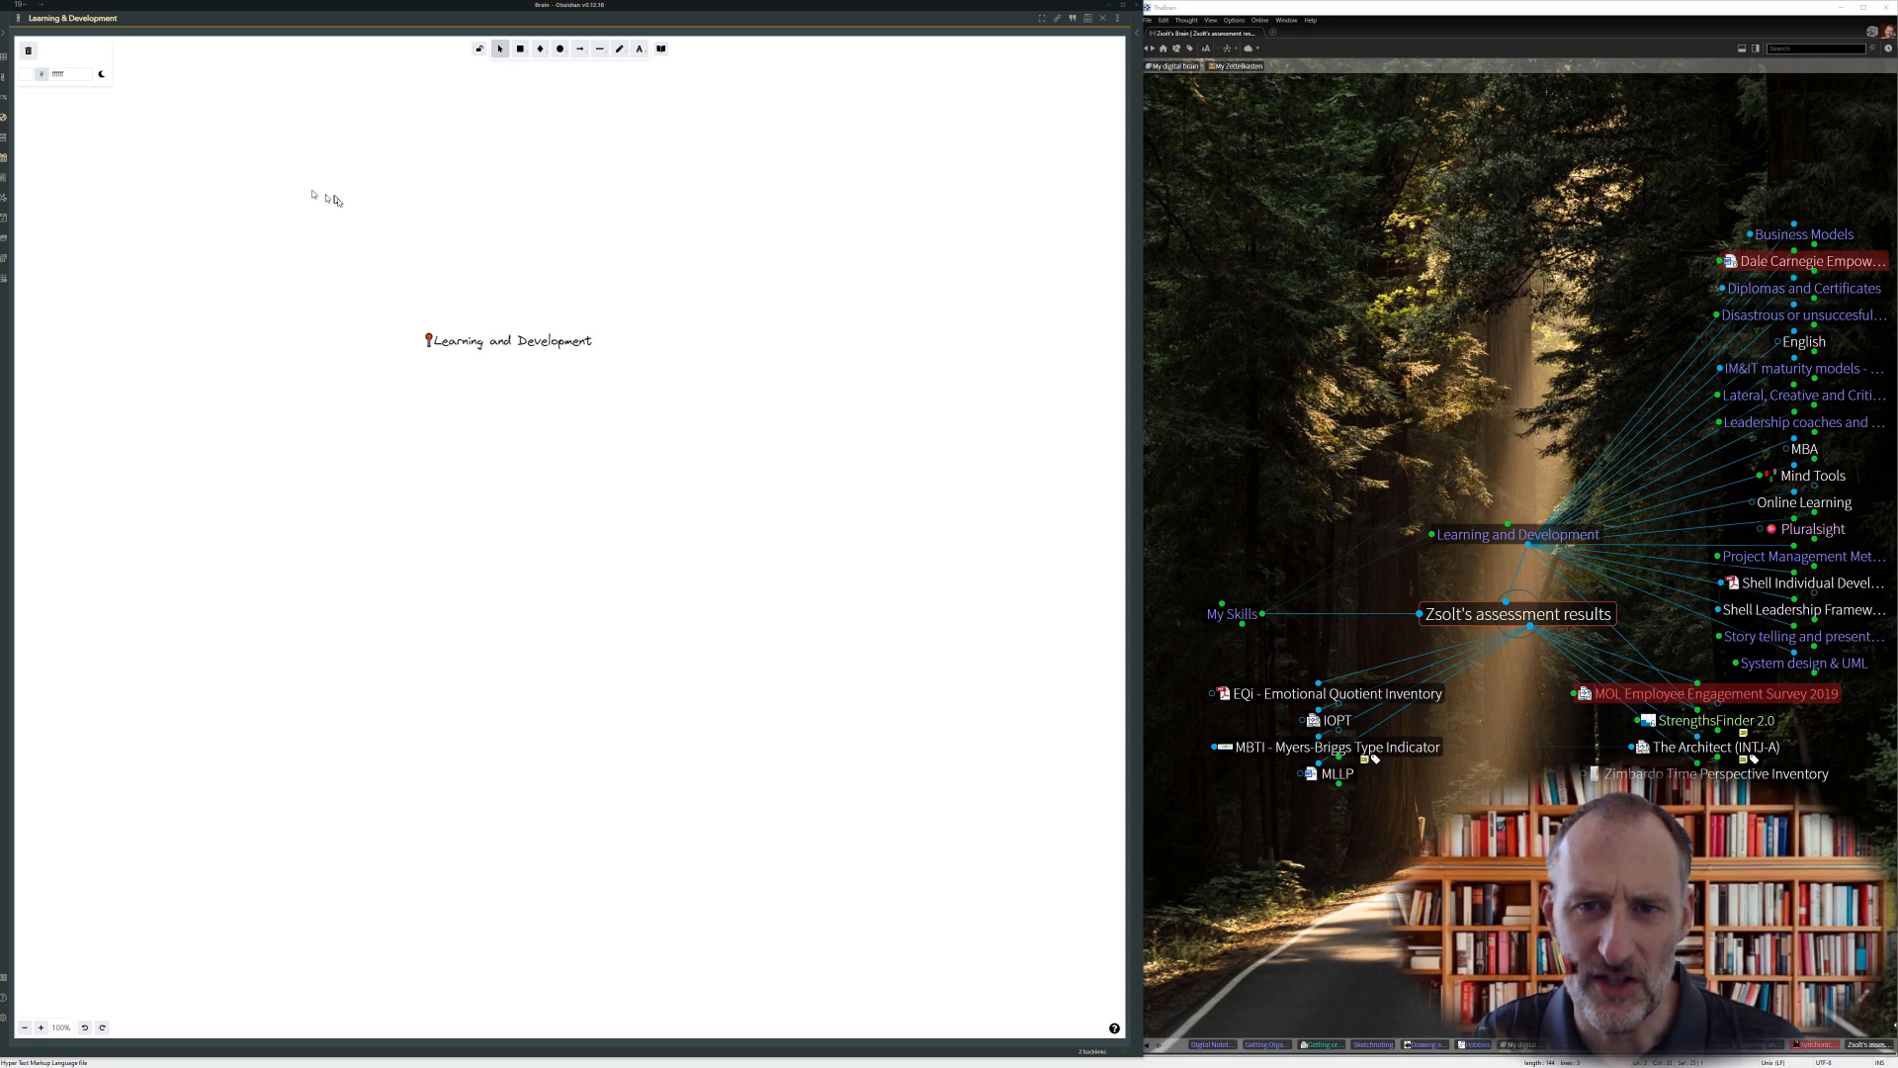
{"action": "left_click_drag", "start_coordinate": [539, 339], "coordinate": [583, 274]}
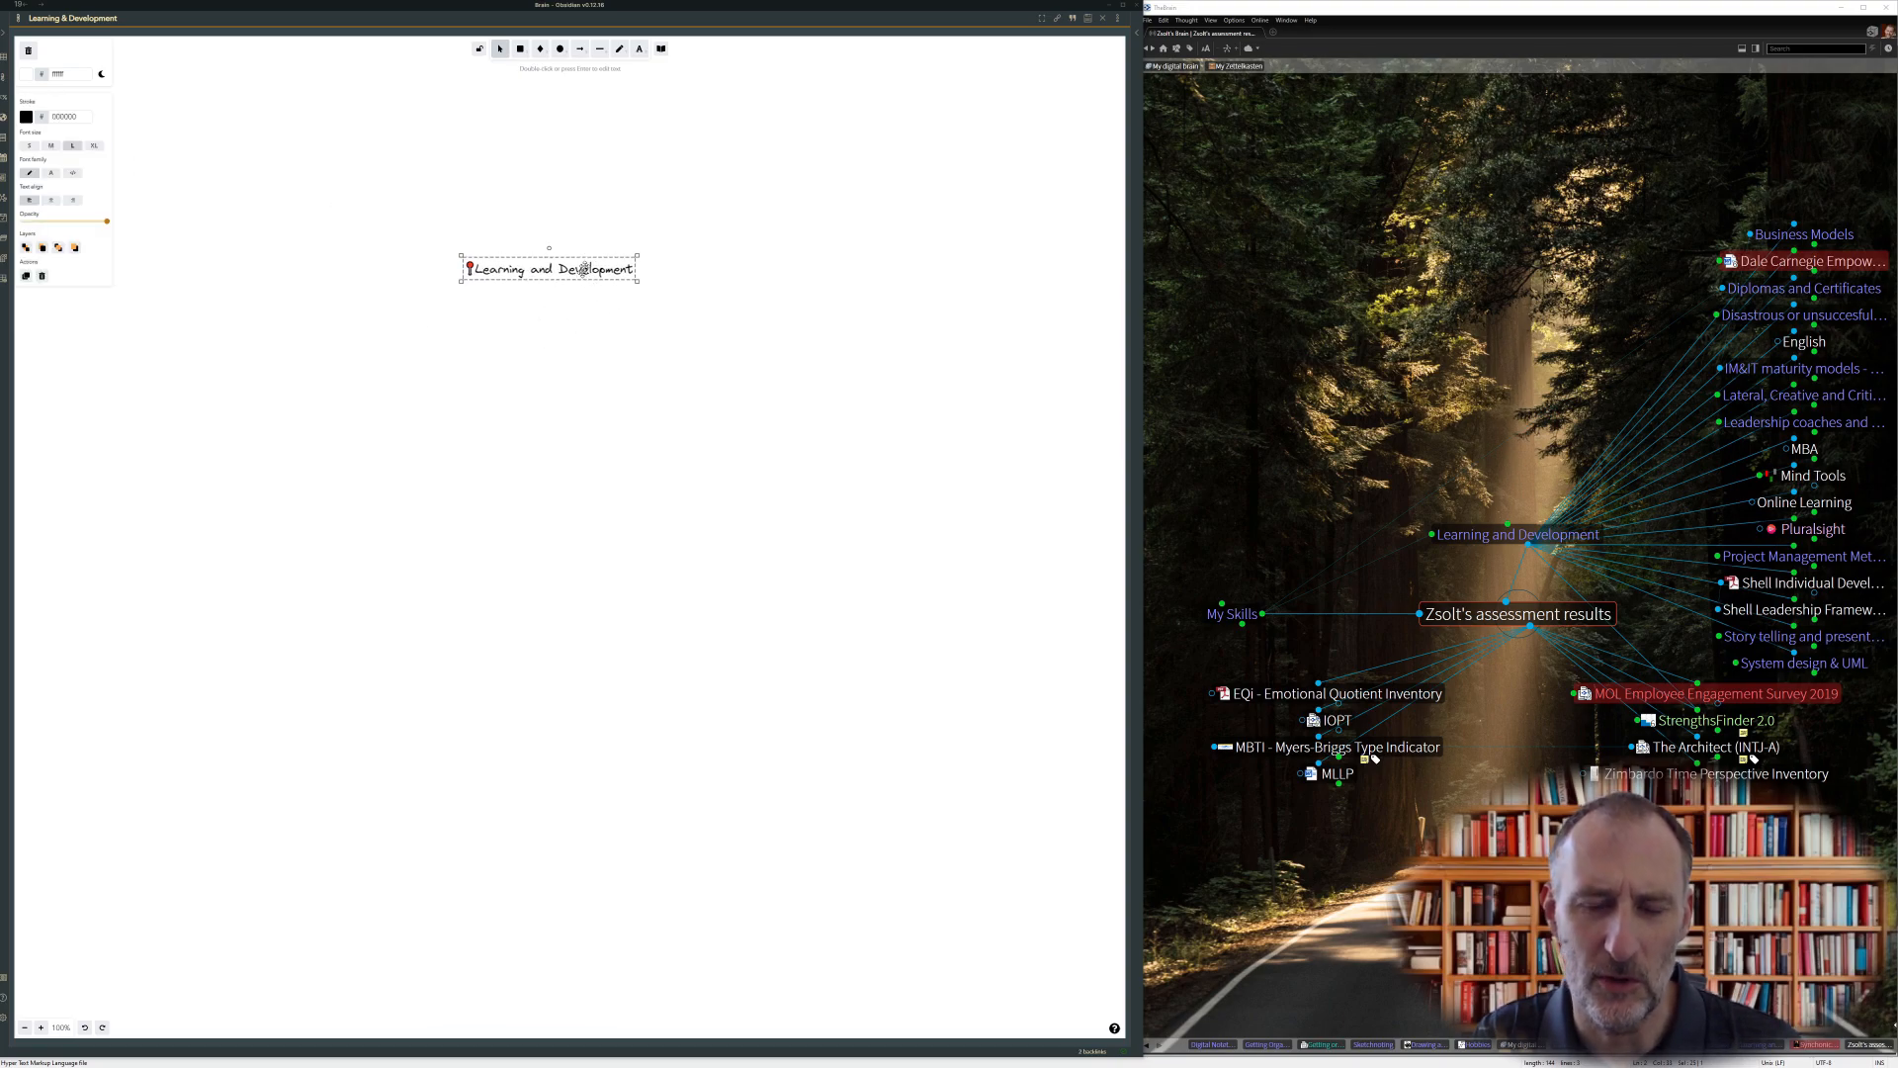
Step: Add the head-with-lightbulb icon from the library and place it beside the Learning and Development title
{"action": "left_click", "coordinate": [663, 50]}
{"action": "scroll", "coordinate": [583, 372], "scroll_direction": "down", "scroll_amount": 3}
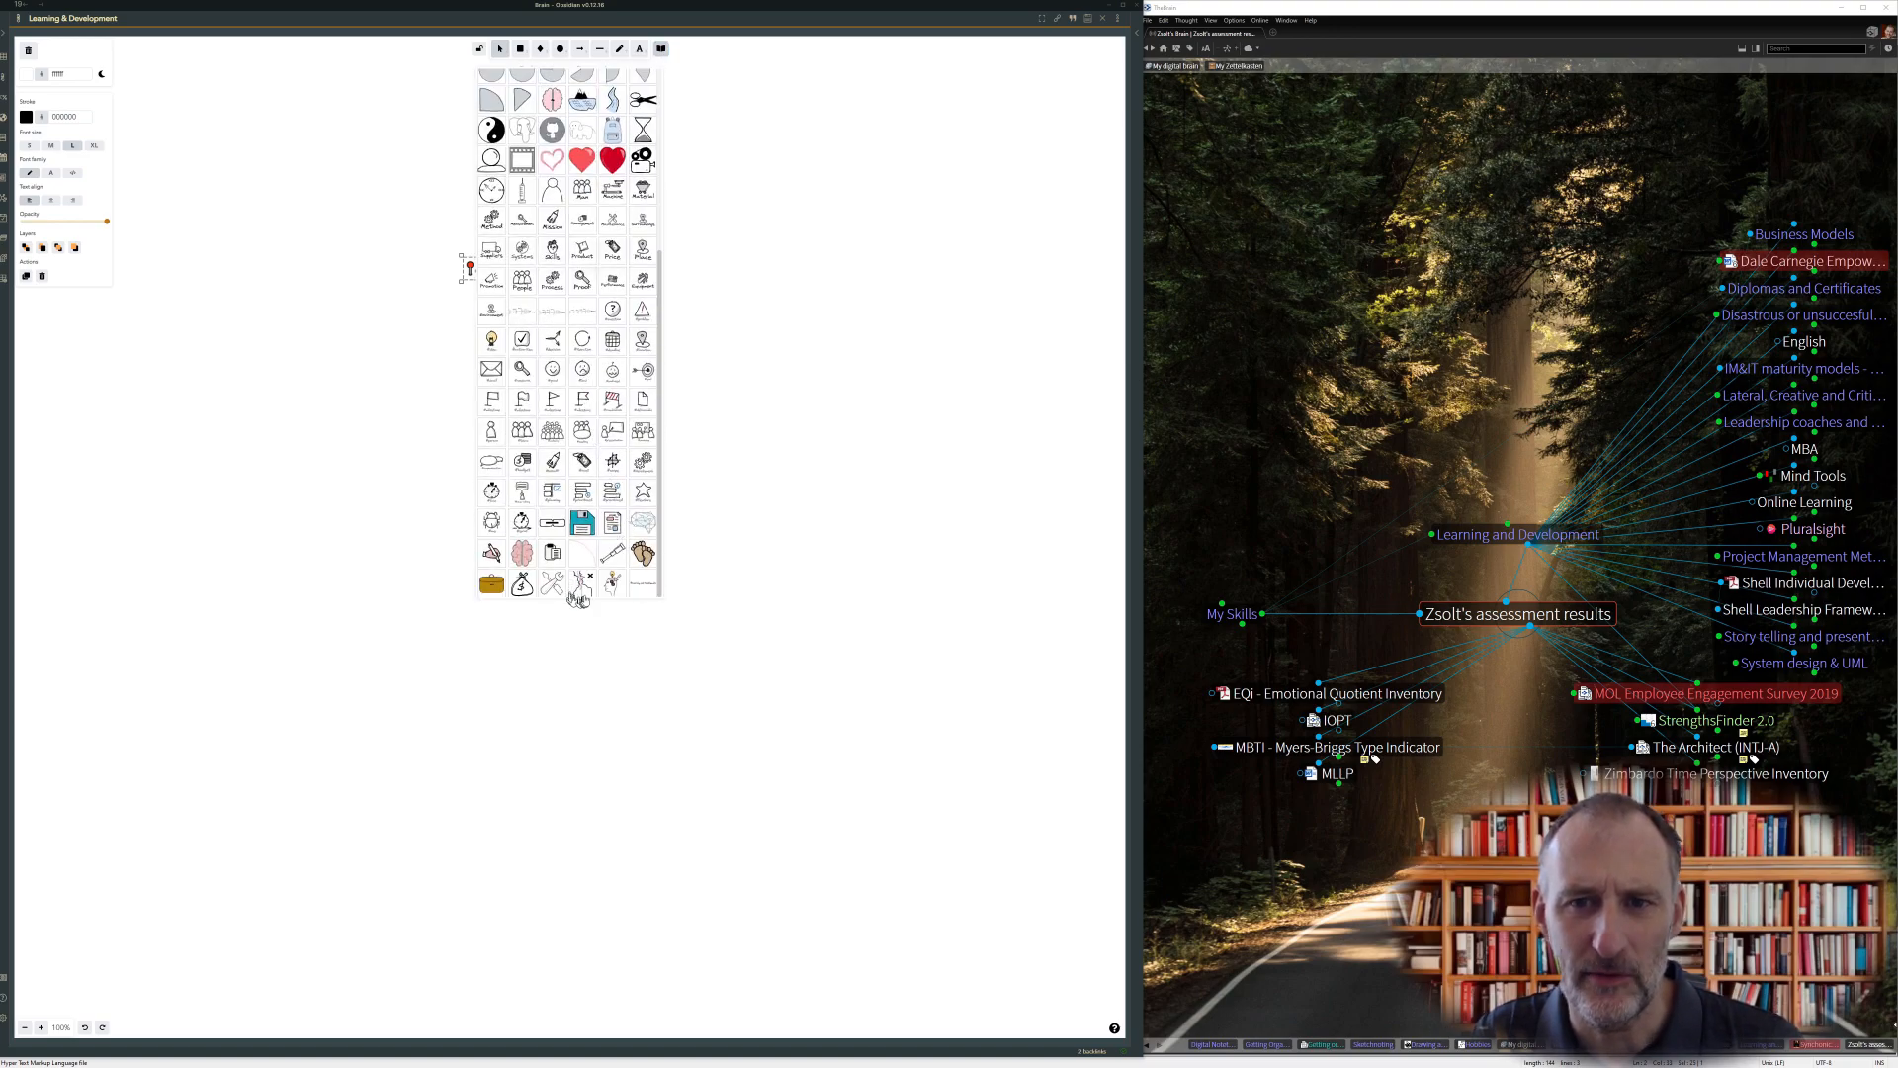
{"action": "left_click", "coordinate": [611, 589]}
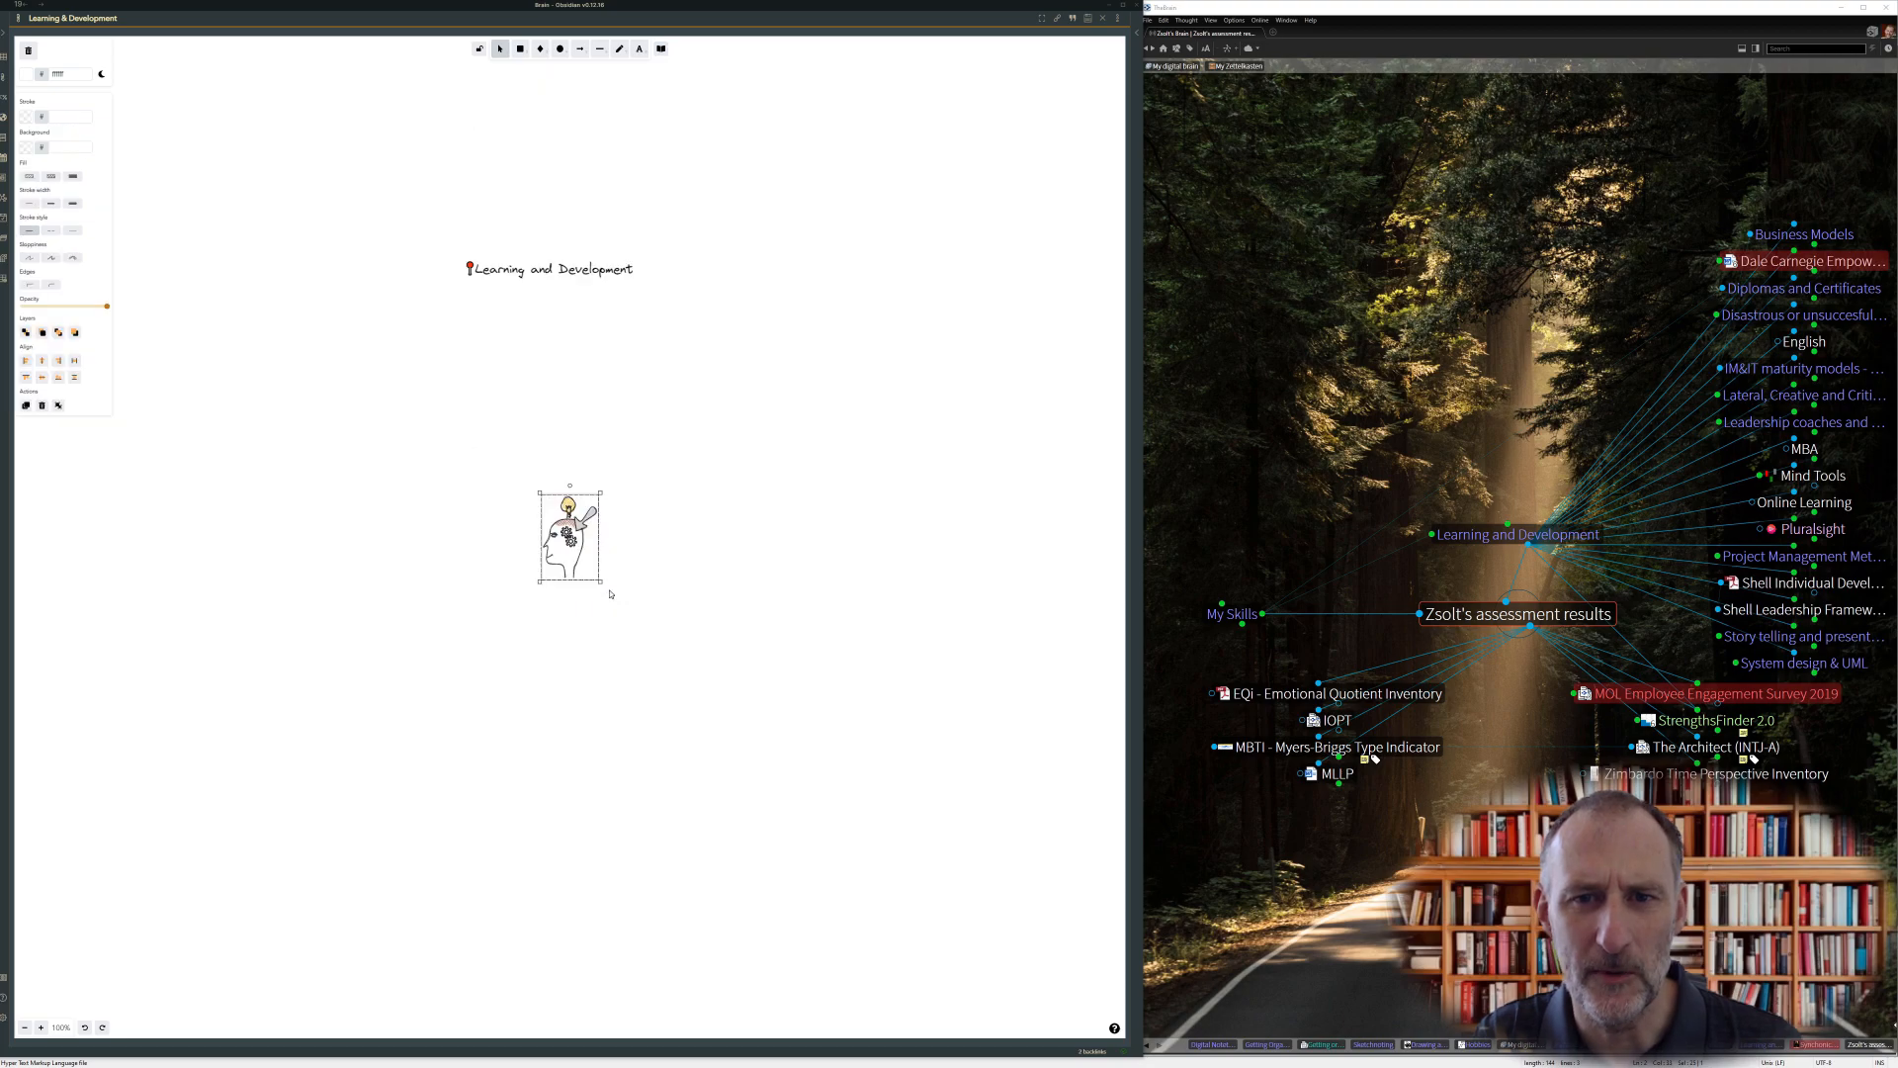
{"action": "left_click_drag", "start_coordinate": [570, 535], "coordinate": [436, 267]}
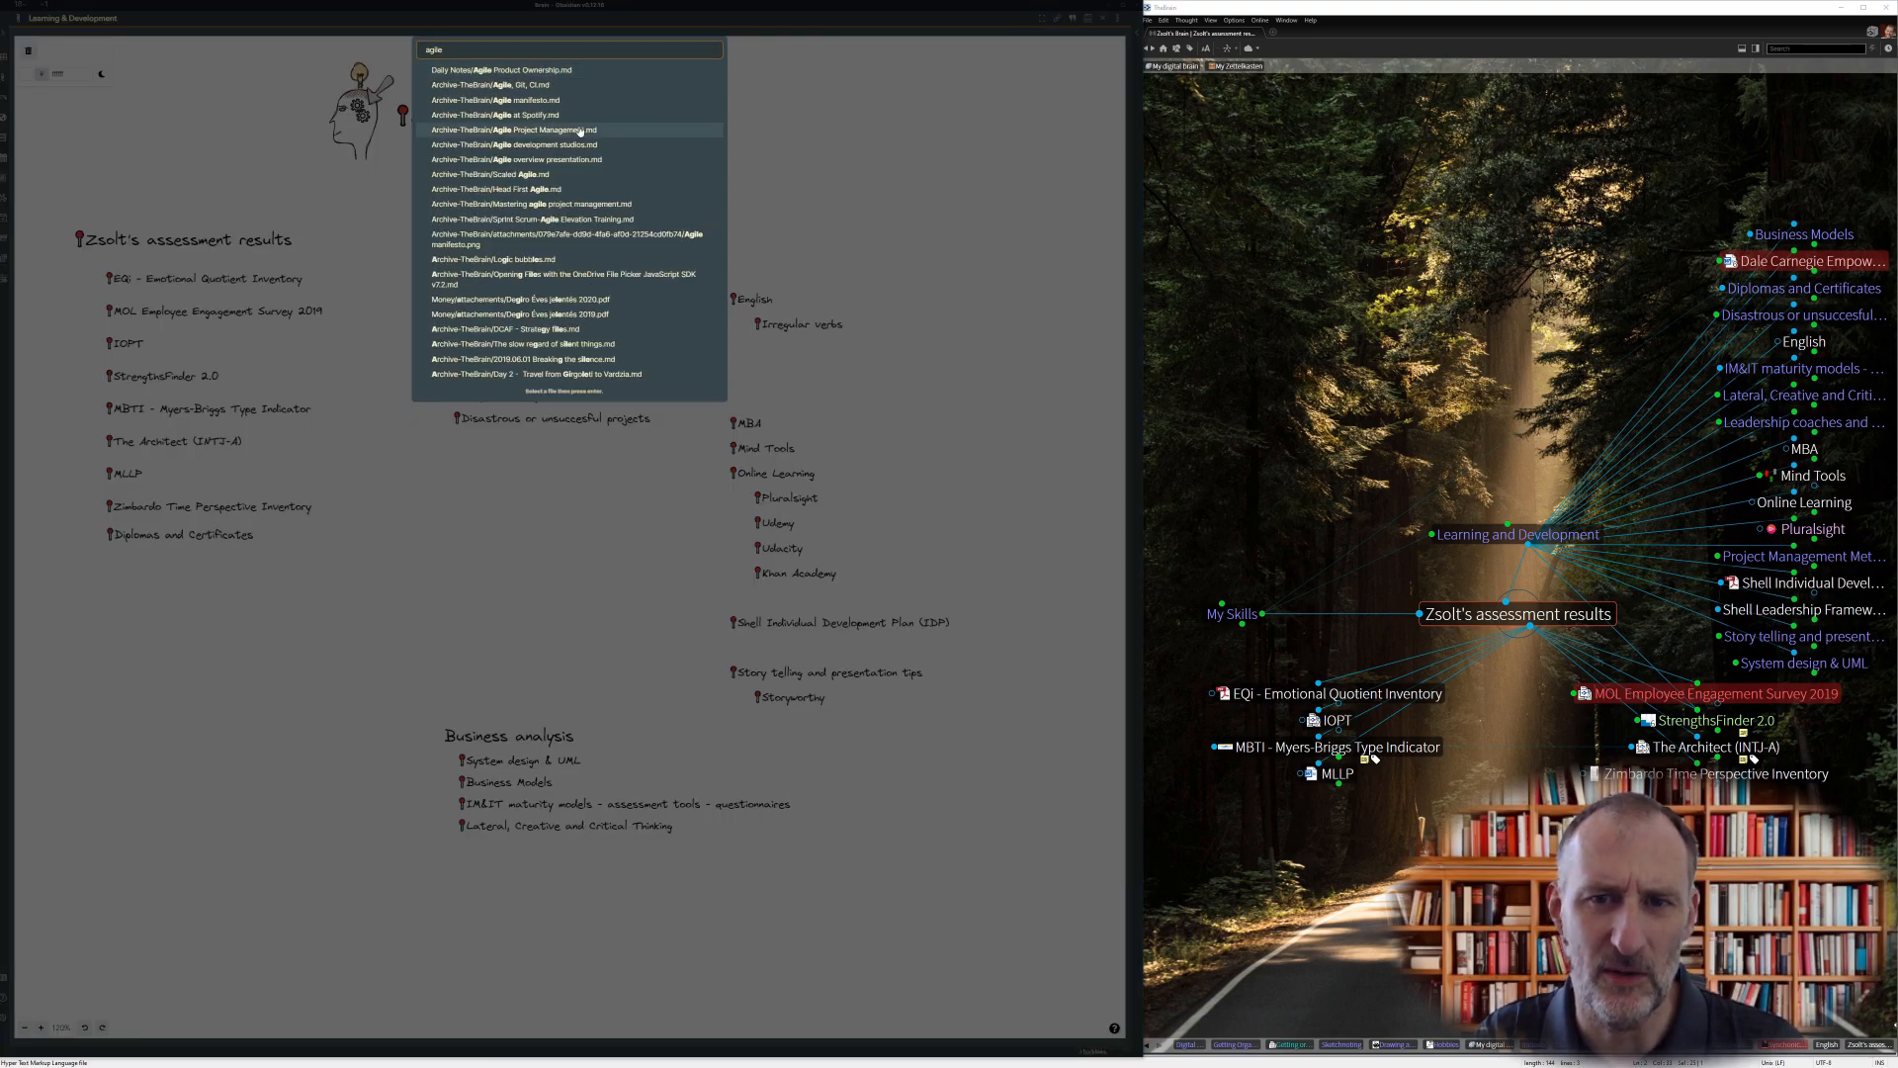
Step: Insert a link to Archive-TheBrain/Agile Project Management.md in the drawing, found with the search term "agile"
{"action": "left_click", "coordinate": [580, 132]}
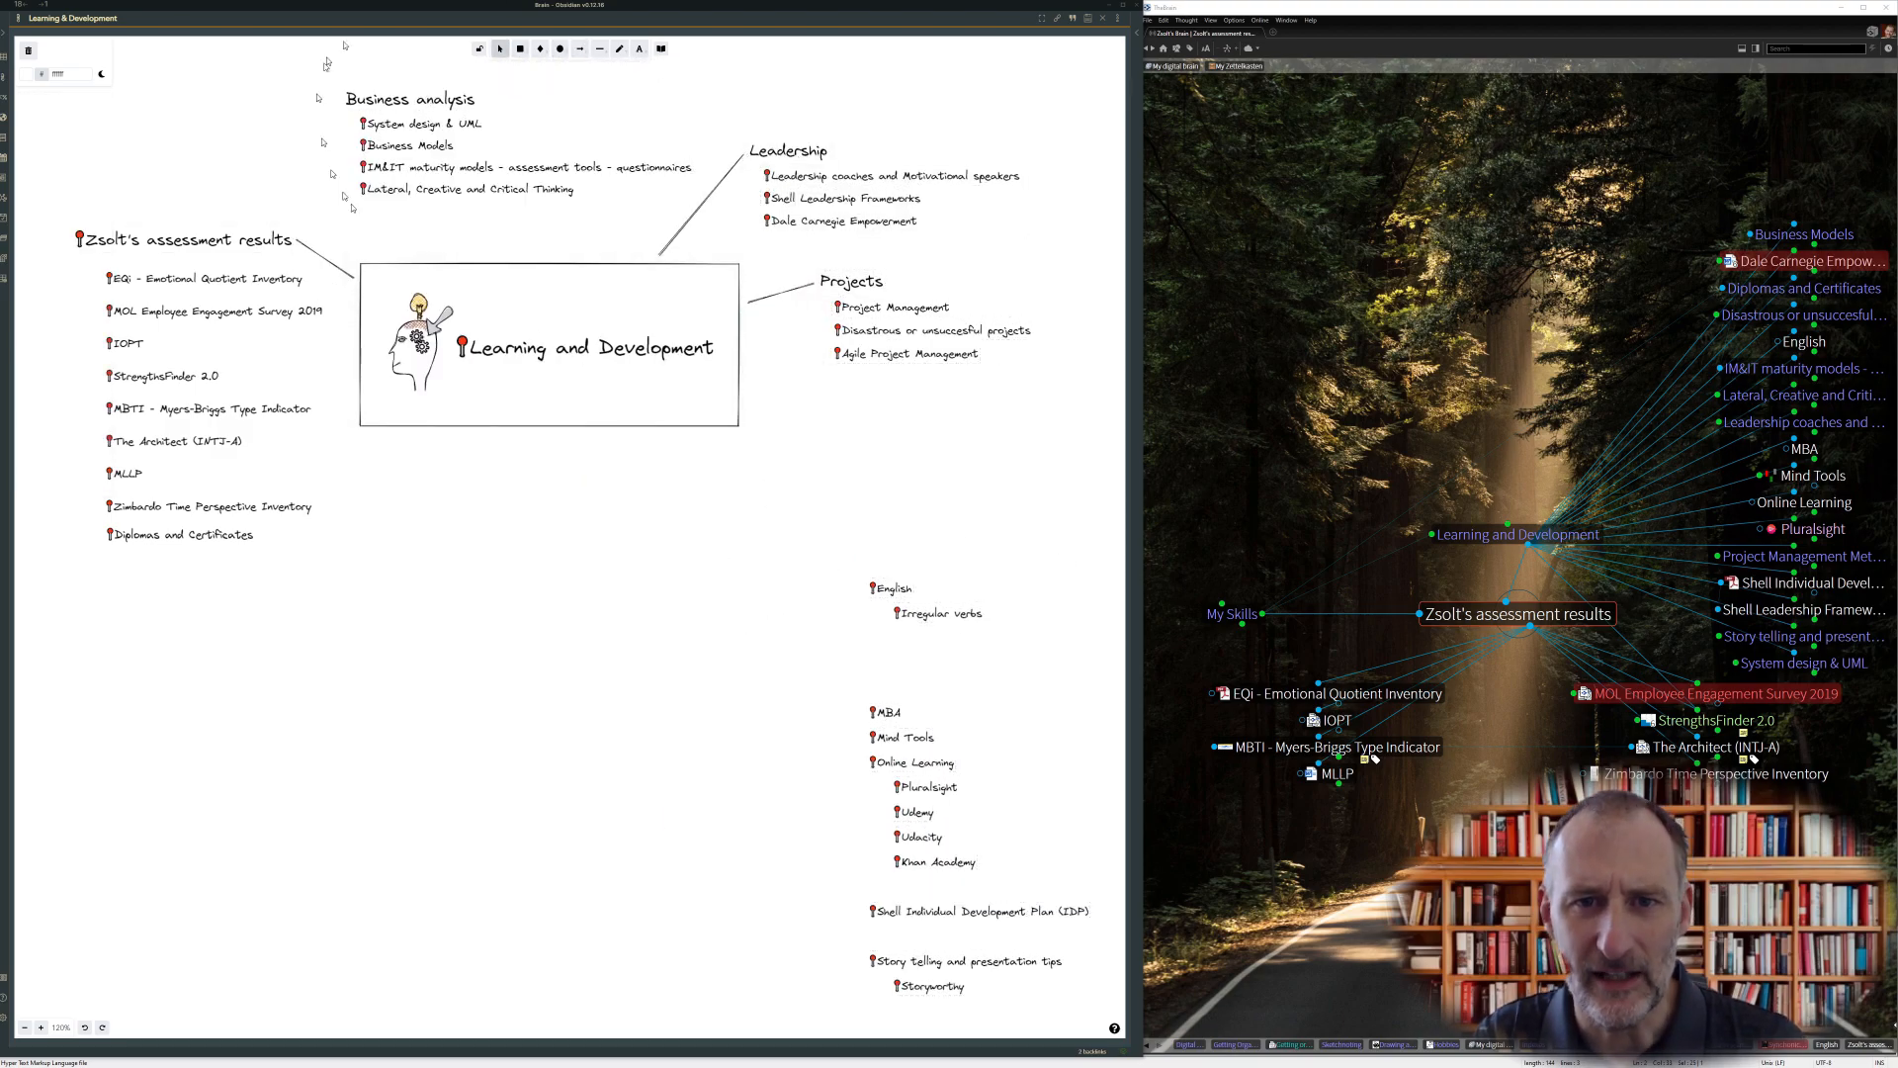
{"action": "left_click_drag", "start_coordinate": [312, 633], "coordinate": [91, 502]}
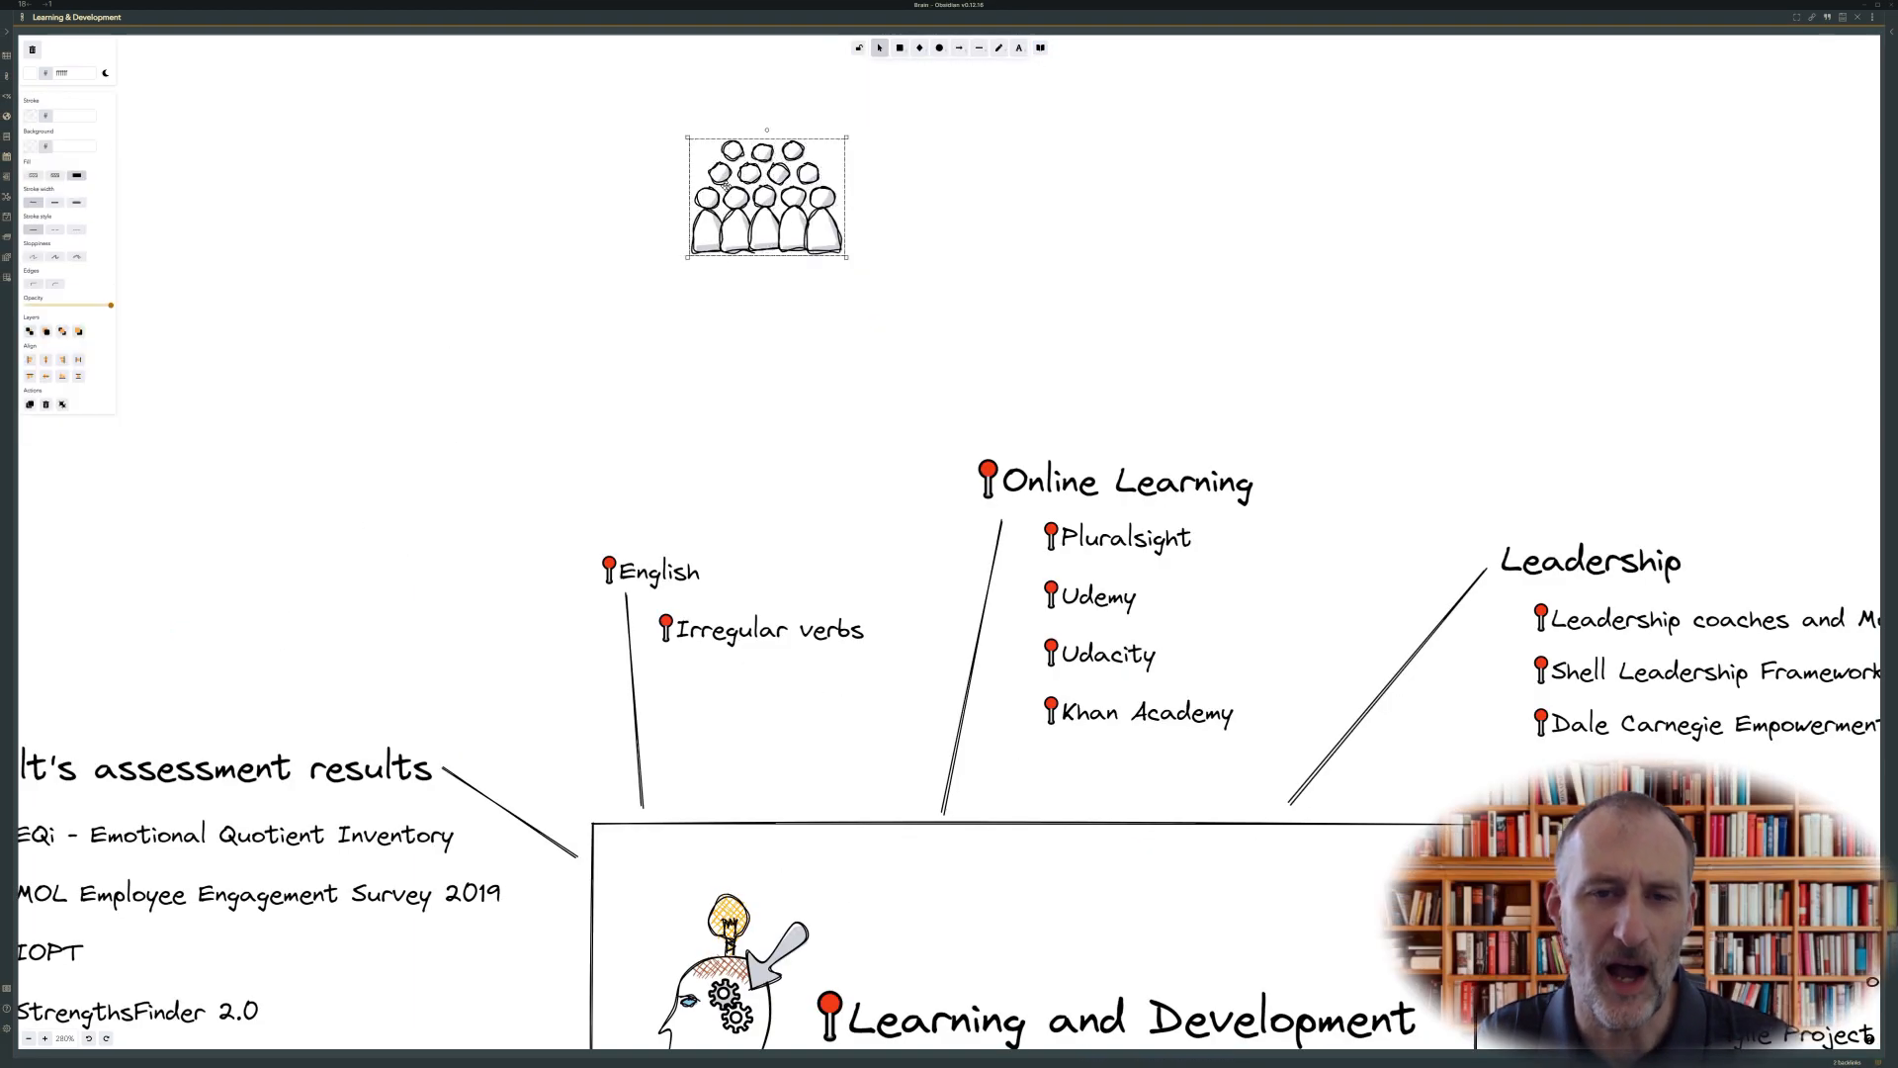
Step: Bring the middle front-row person forward in the crowd icon and add a flag from the library
{"action": "double_click", "coordinate": [755, 231]}
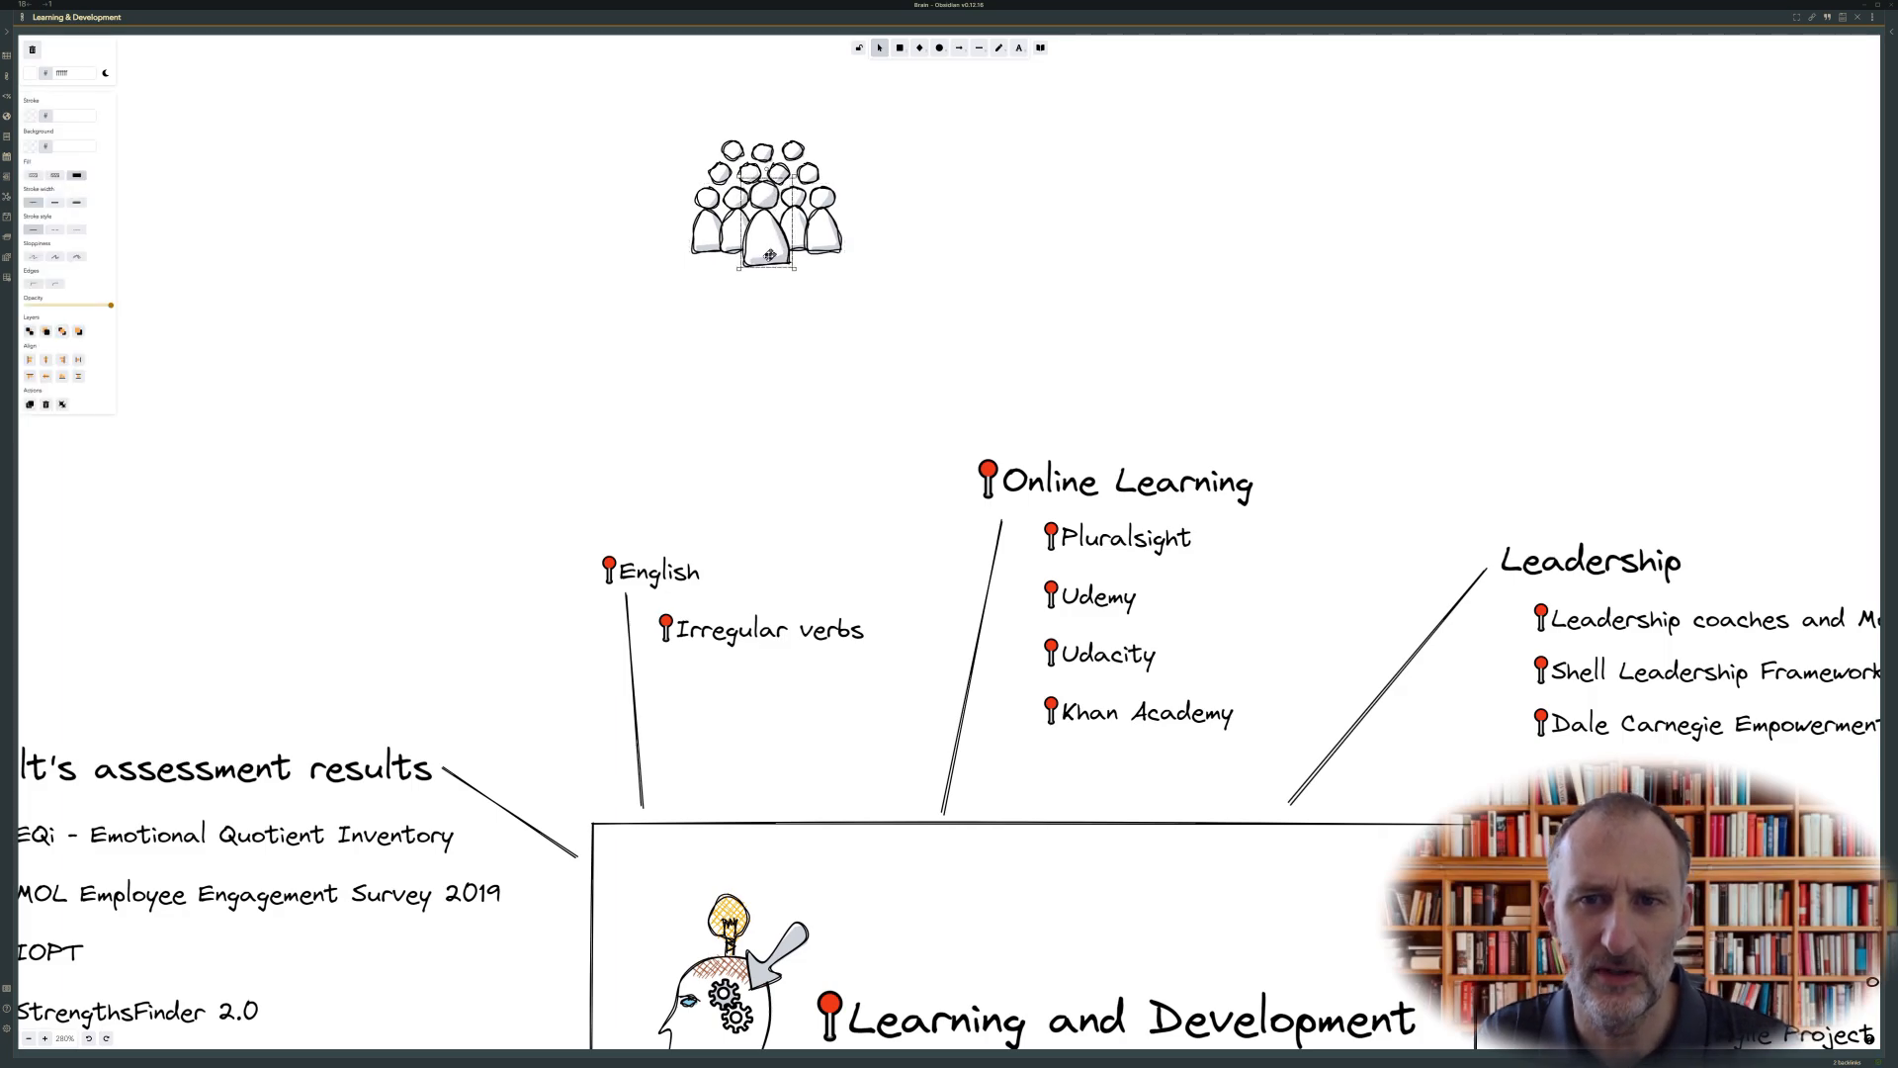
{"action": "left_click", "coordinate": [1040, 47]}
{"action": "left_click_drag", "start_coordinate": [908, 495], "coordinate": [817, 391]}
Step: Reshape the grey shading line of the flag so it follows the notch
{"action": "scroll", "coordinate": [817, 391], "scroll_direction": "up", "scroll_amount": 8}
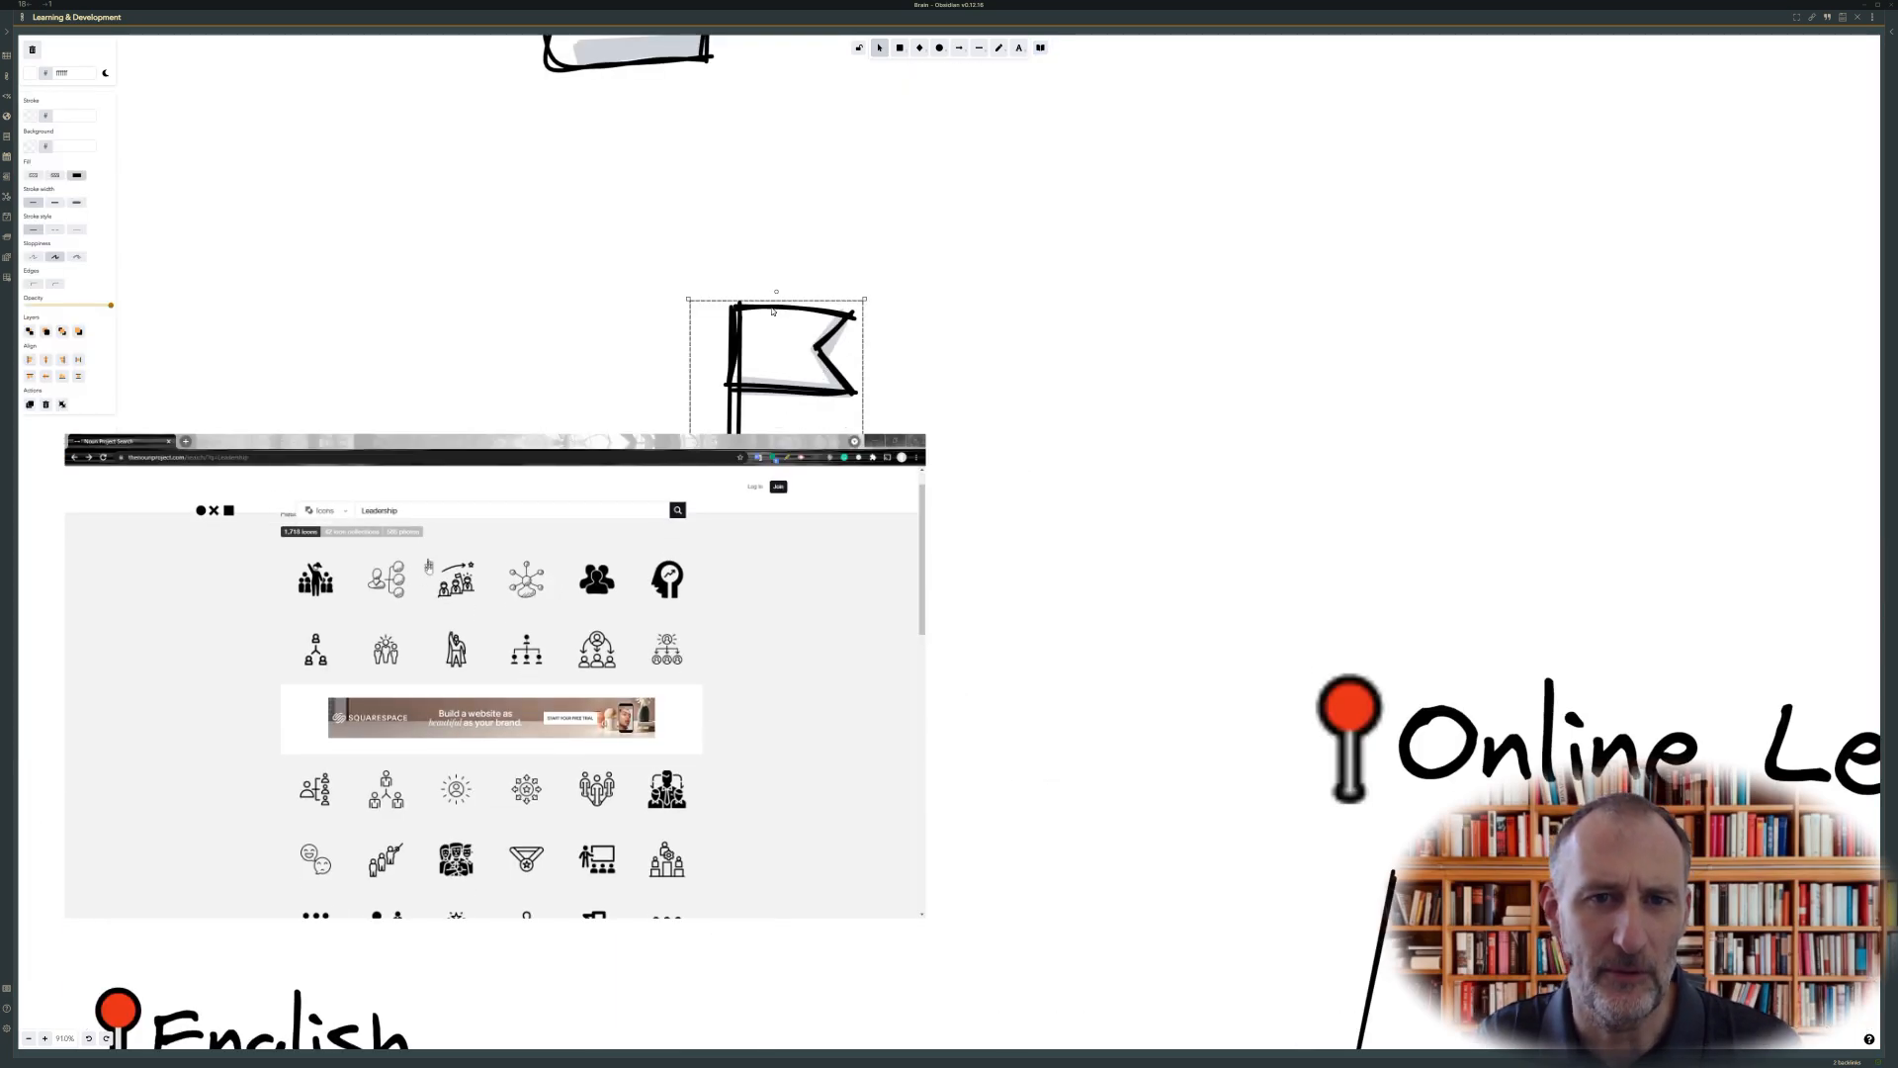
{"action": "right_click", "coordinate": [791, 308]}
{"action": "left_click", "coordinate": [1035, 369]}
{"action": "left_click", "coordinate": [819, 358]}
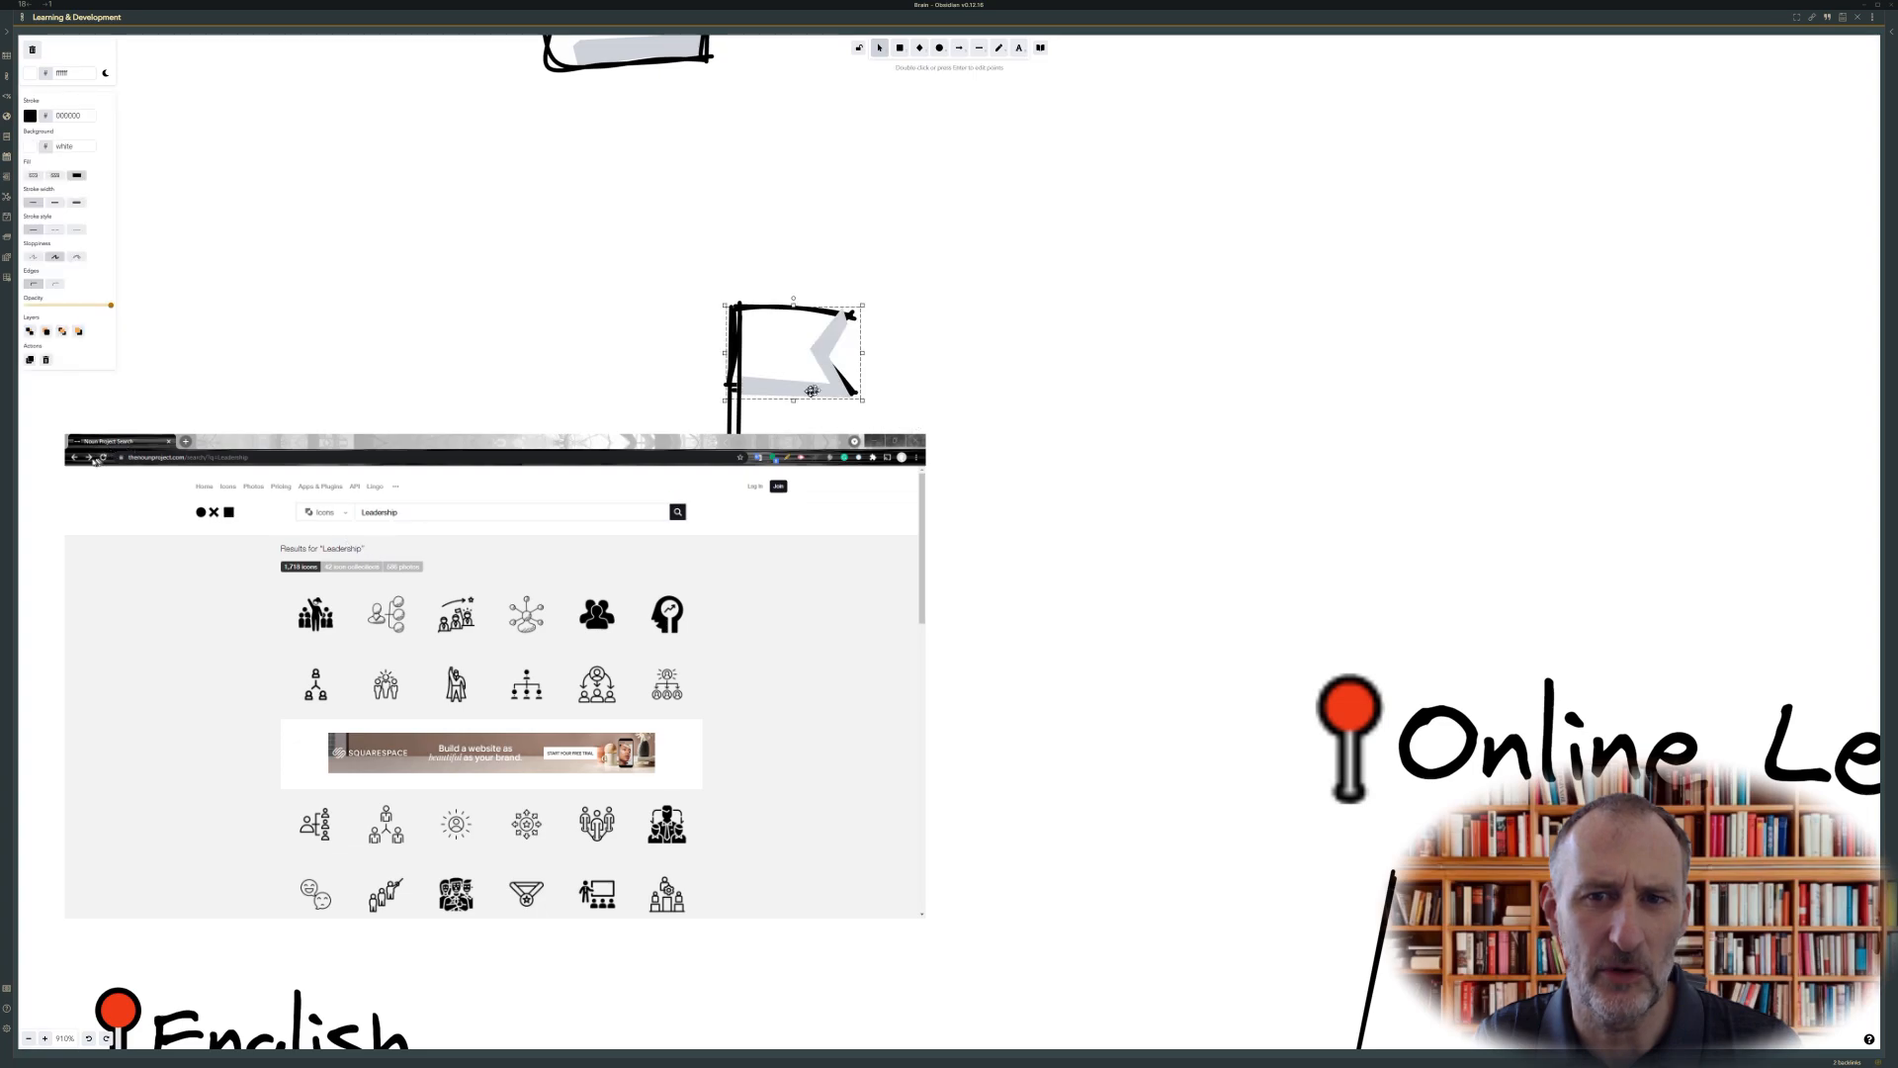
{"action": "double_click", "coordinate": [819, 358]}
{"action": "left_click_drag", "start_coordinate": [819, 358], "coordinate": [808, 348]}
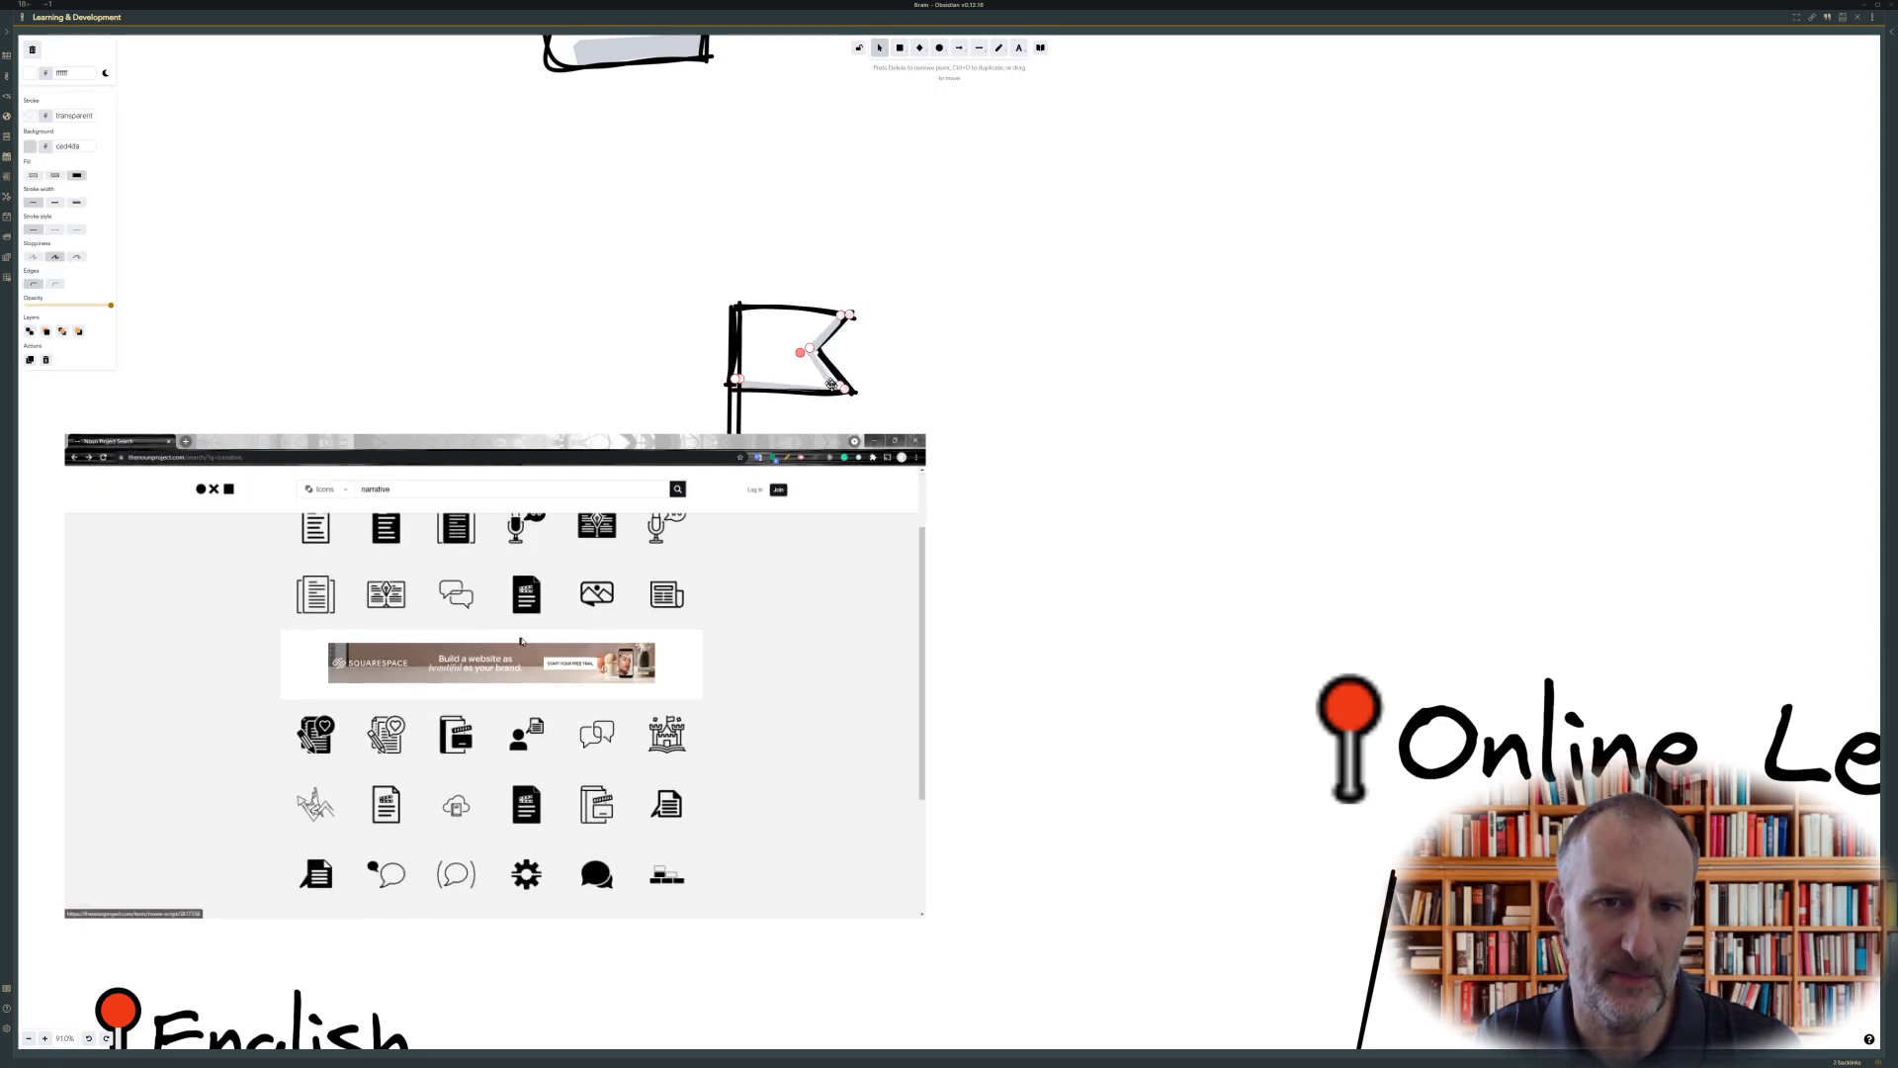
{"action": "scroll", "coordinate": [737, 377], "scroll_direction": "down", "scroll_amount": 6}
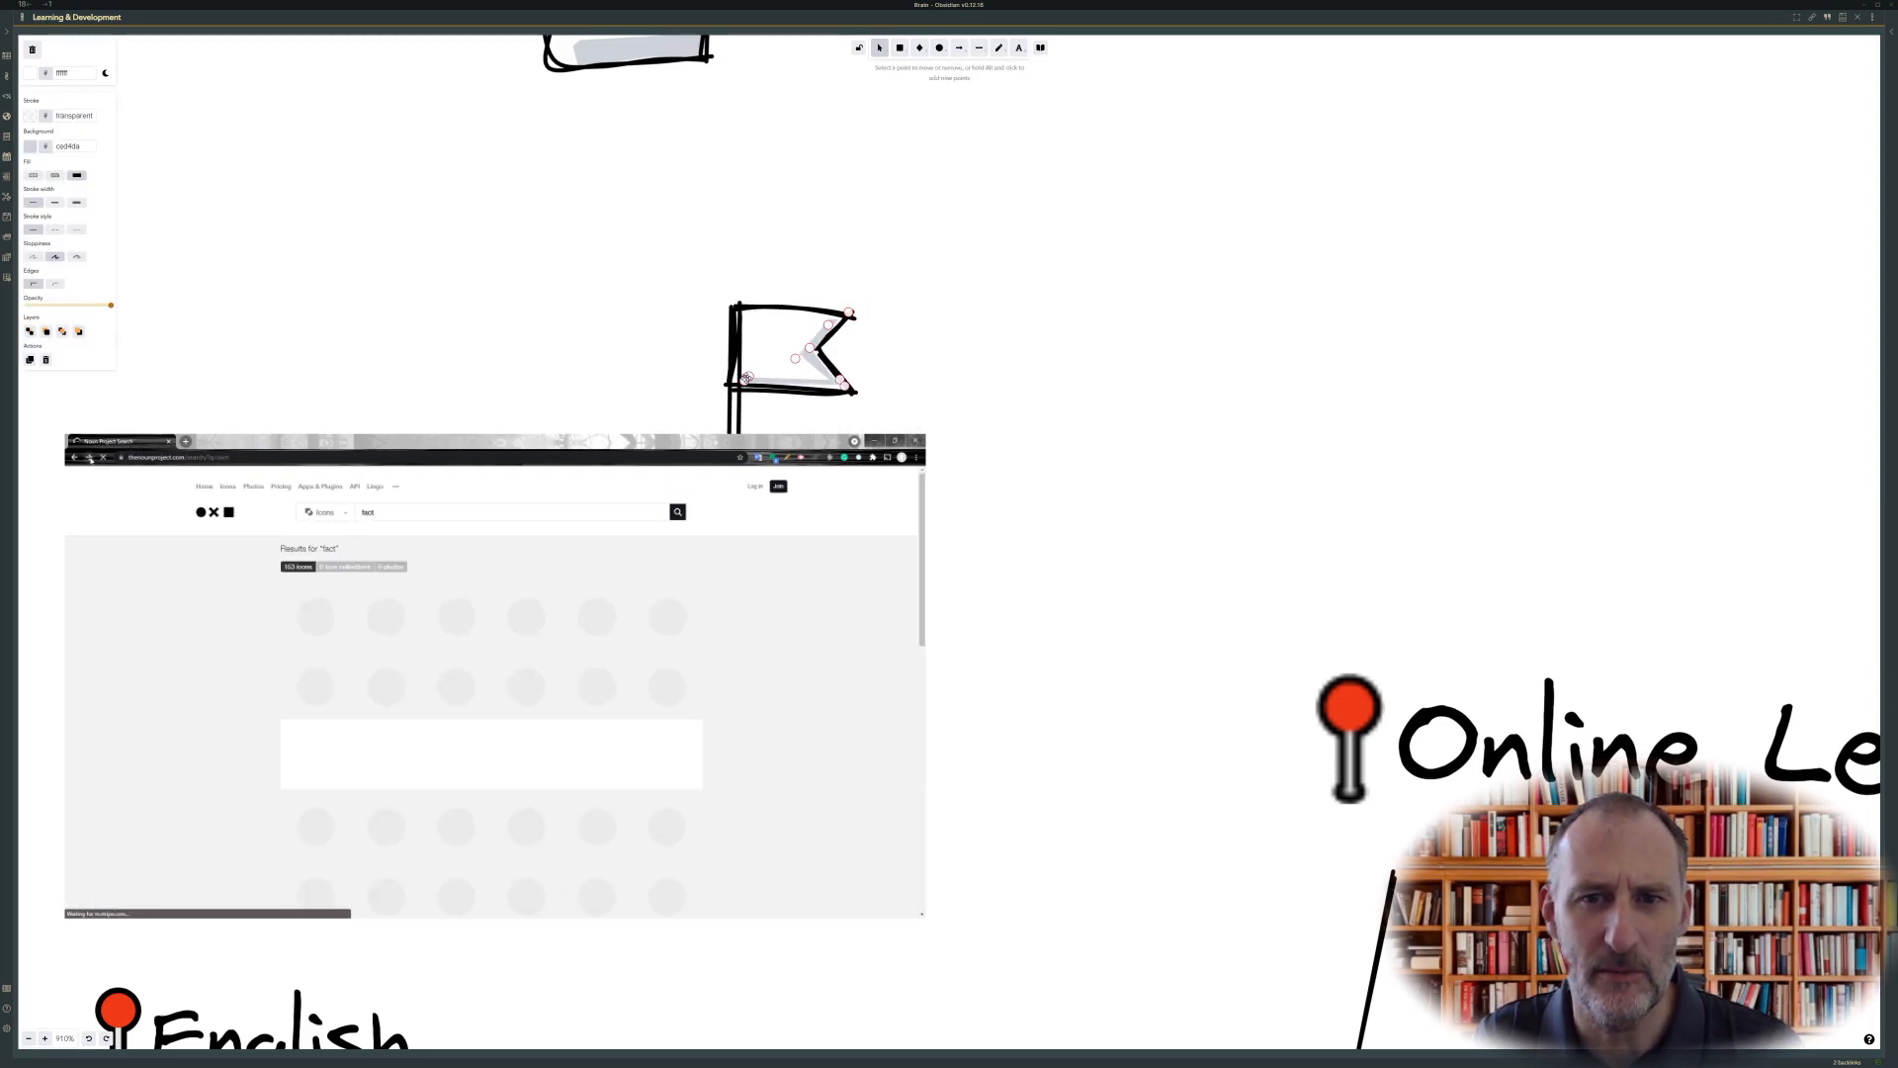
Step: Fill the flag with orange and combine it with the crowd icon
{"action": "left_click_drag", "start_coordinate": [623, 229], "coordinate": [861, 435]}
{"action": "left_click", "coordinate": [65, 146]}
{"action": "left_click_drag", "start_coordinate": [806, 368], "coordinate": [806, 148]}
{"action": "key", "text": "Escape"}
{"action": "scroll", "coordinate": [770, 237], "scroll_direction": "up", "scroll_amount": 5}
{"action": "key", "text": "ctrl+z"}
{"action": "left_click", "coordinate": [838, 297]}
{"action": "scroll", "coordinate": [837, 346], "scroll_direction": "down", "scroll_amount": 10}
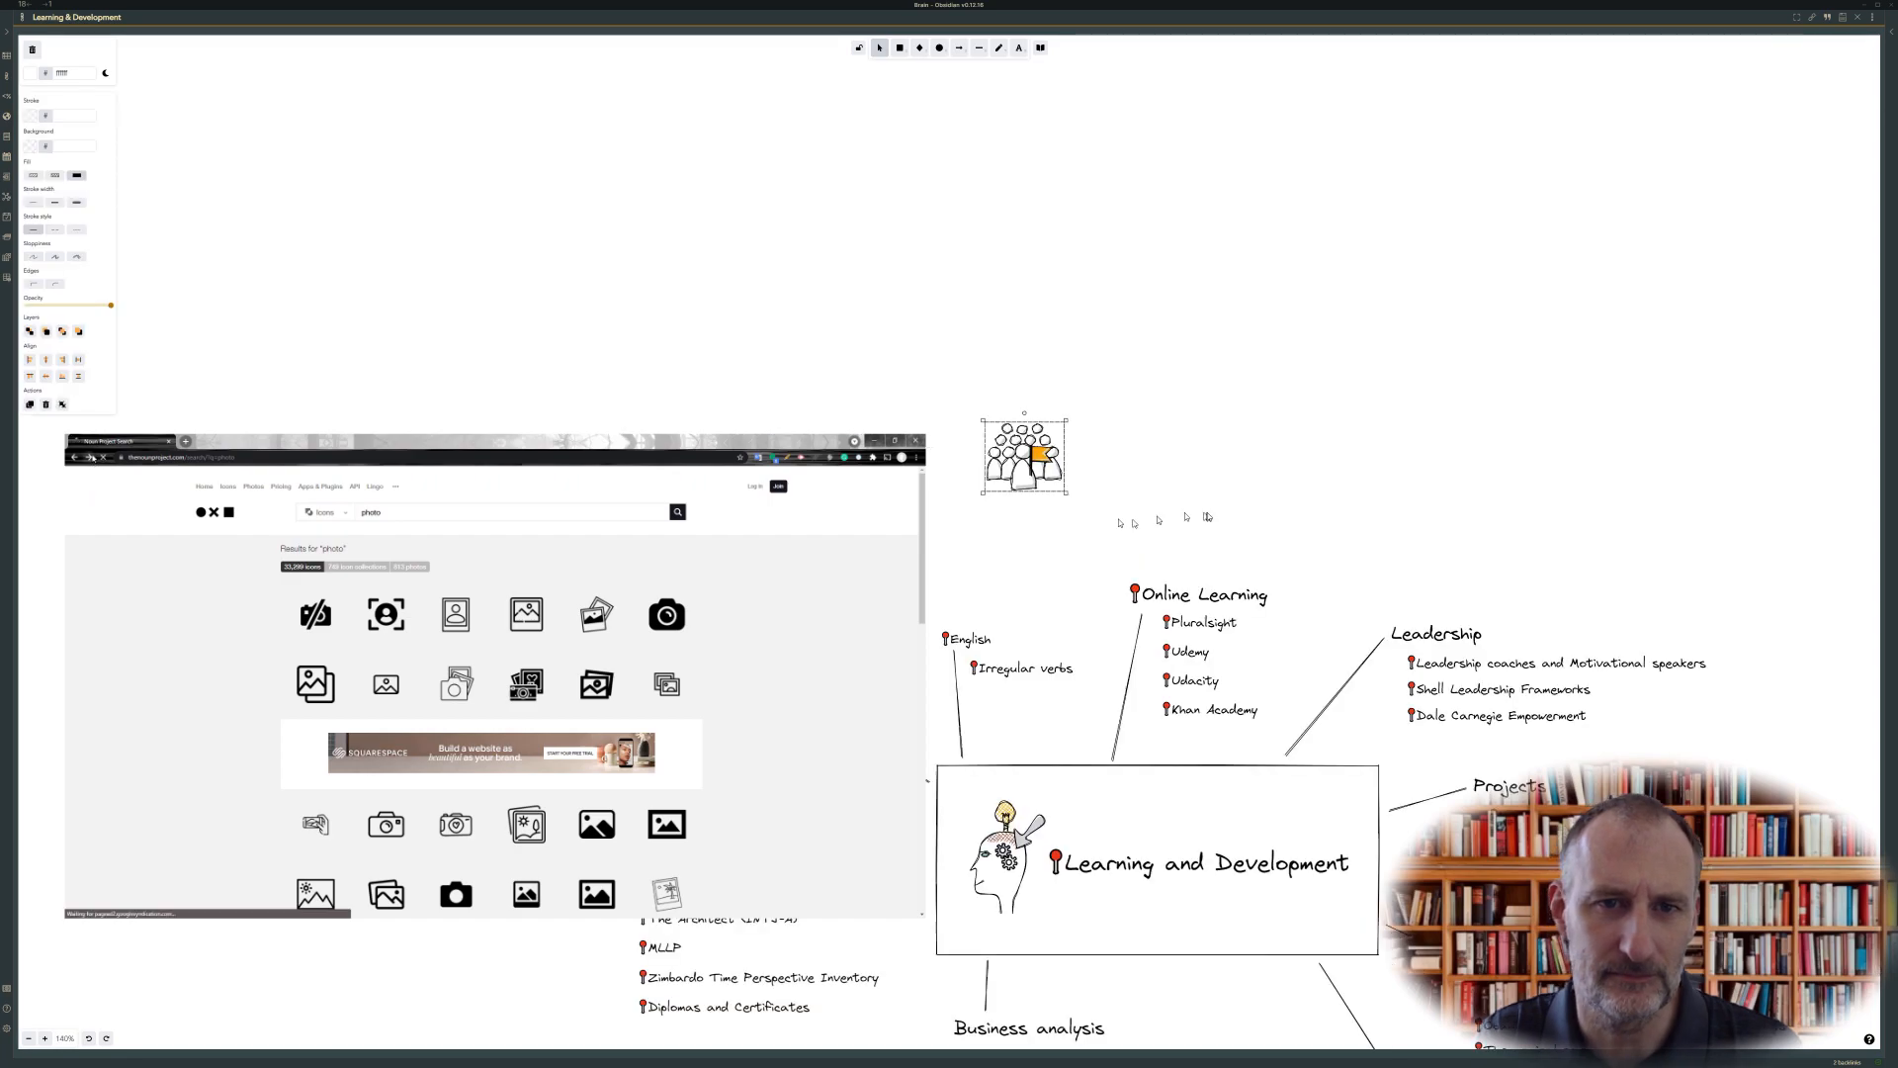
Step: Add a film-strip icon above Story telling and presentation tips and a resized project-plan icon beside Projects
{"action": "left_click", "coordinate": [1040, 48]}
{"action": "left_click_drag", "start_coordinate": [1023, 435], "coordinate": [1217, 604]}
{"action": "left_click", "coordinate": [1040, 48]}
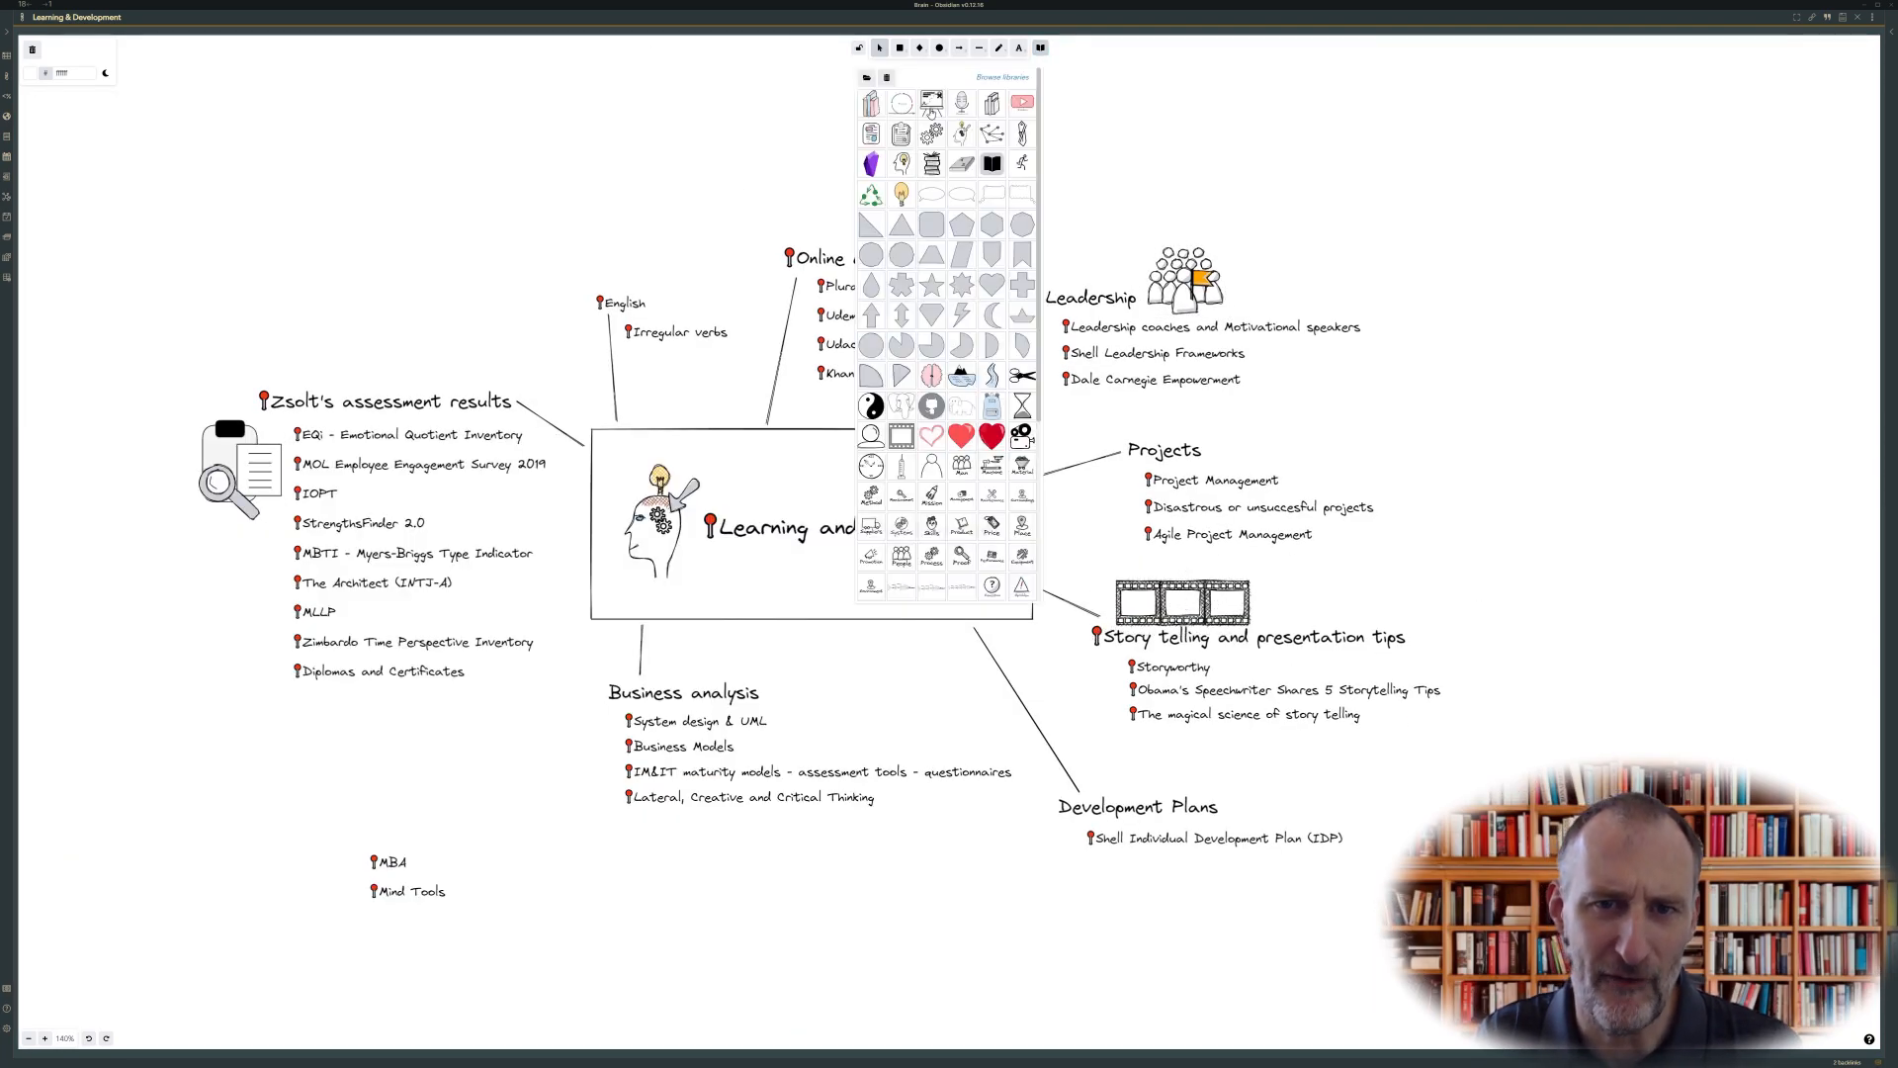
{"action": "left_click_drag", "start_coordinate": [1001, 436], "coordinate": [1498, 558]}
{"action": "left_click_drag", "start_coordinate": [1599, 680], "coordinate": [1495, 525]}
{"action": "left_click_drag", "start_coordinate": [1447, 481], "coordinate": [1241, 440]}
Step: Add a people-at-a-board icon beside Business analysis and a head-with-gears icon beside Development Plans
{"action": "left_click", "coordinate": [1040, 48]}
{"action": "scroll", "coordinate": [996, 308], "scroll_direction": "down", "scroll_amount": 3}
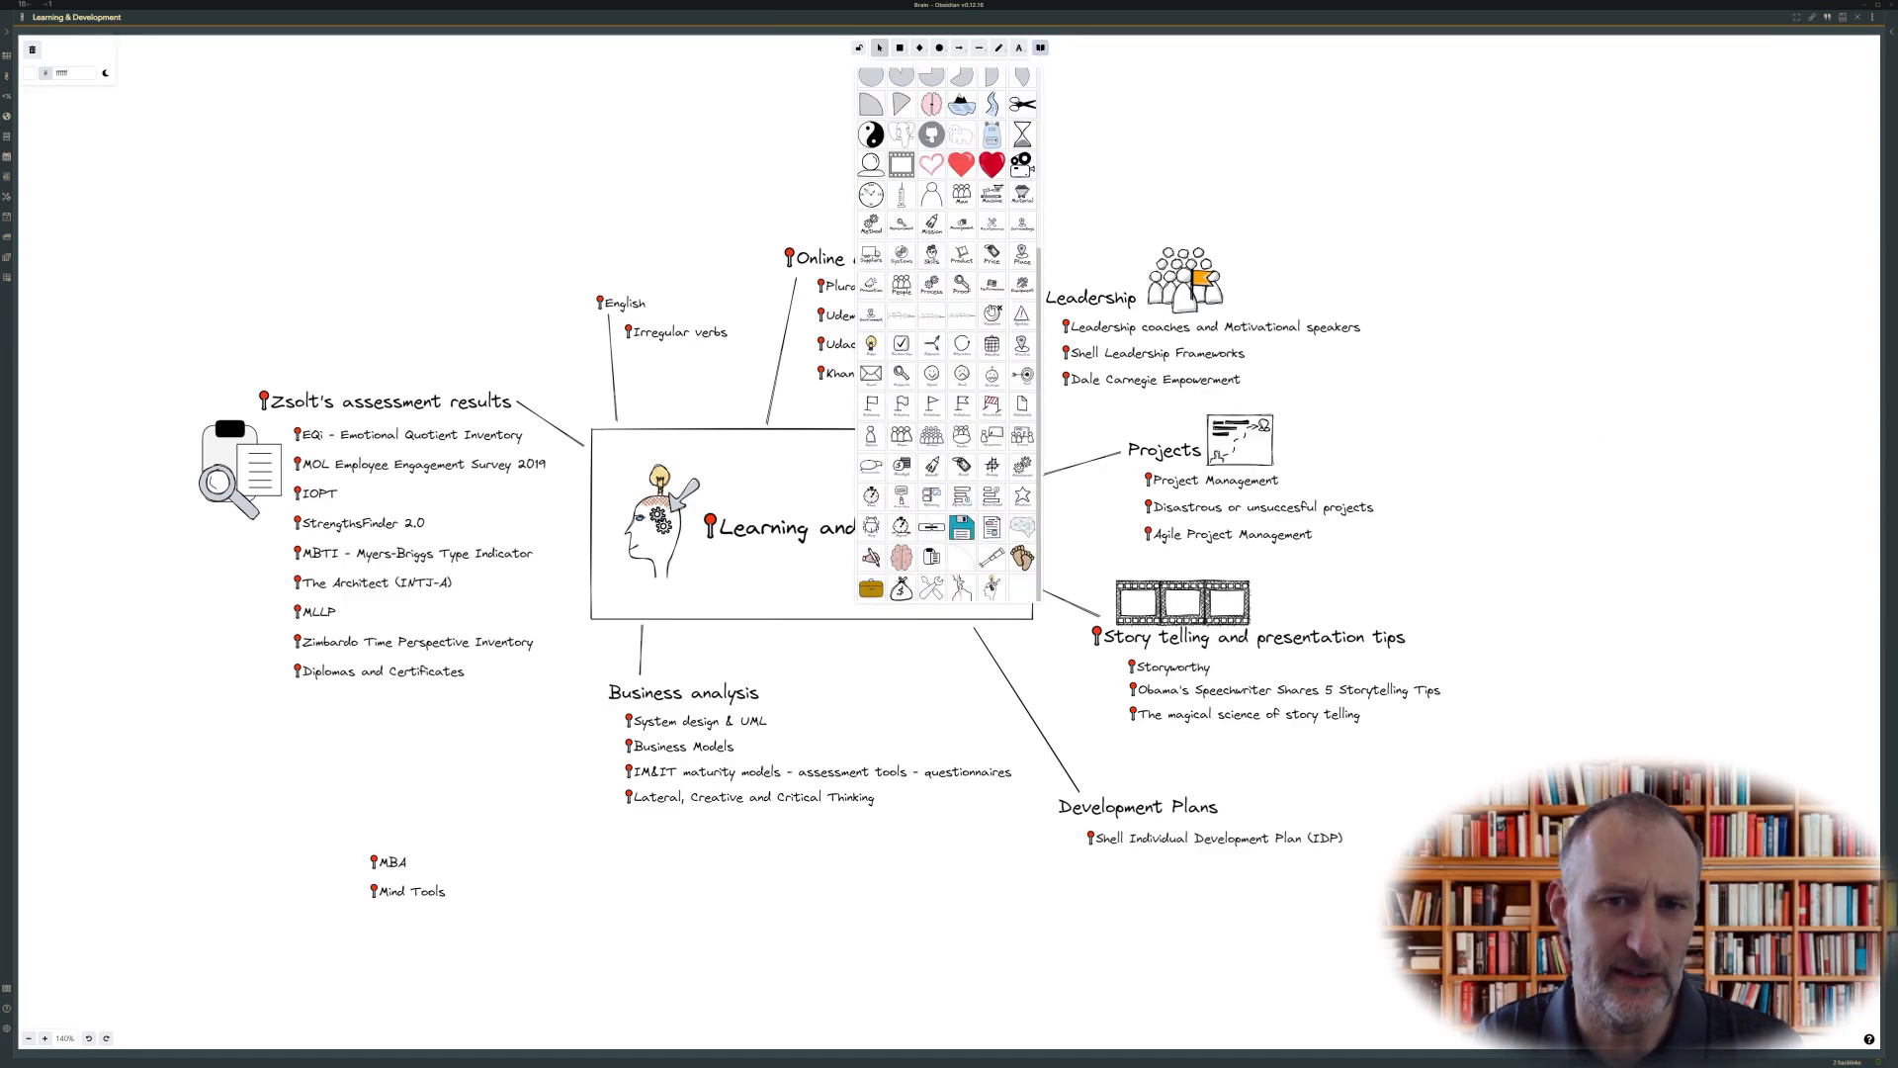
{"action": "left_click_drag", "start_coordinate": [1023, 435], "coordinate": [803, 690]}
{"action": "left_click", "coordinate": [1041, 48]}
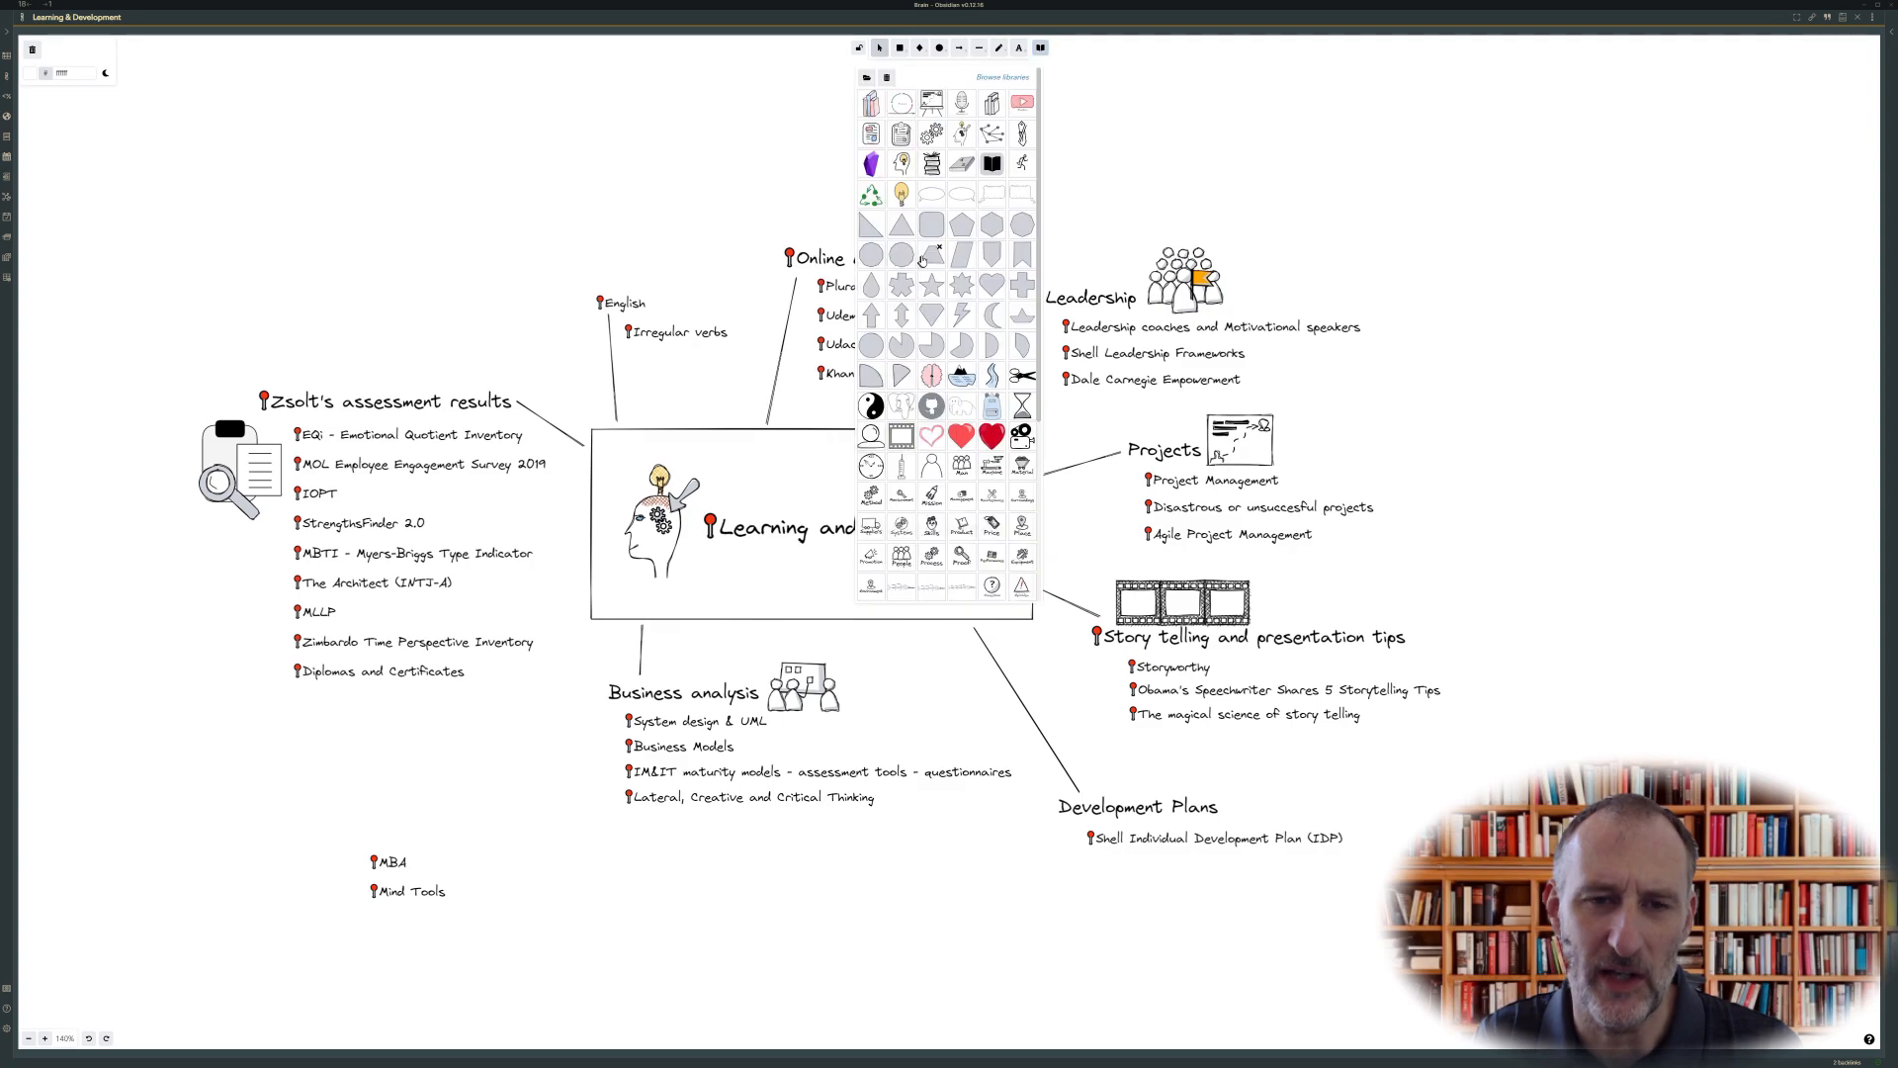
{"action": "scroll", "coordinate": [983, 428], "scroll_direction": "down", "scroll_amount": 1}
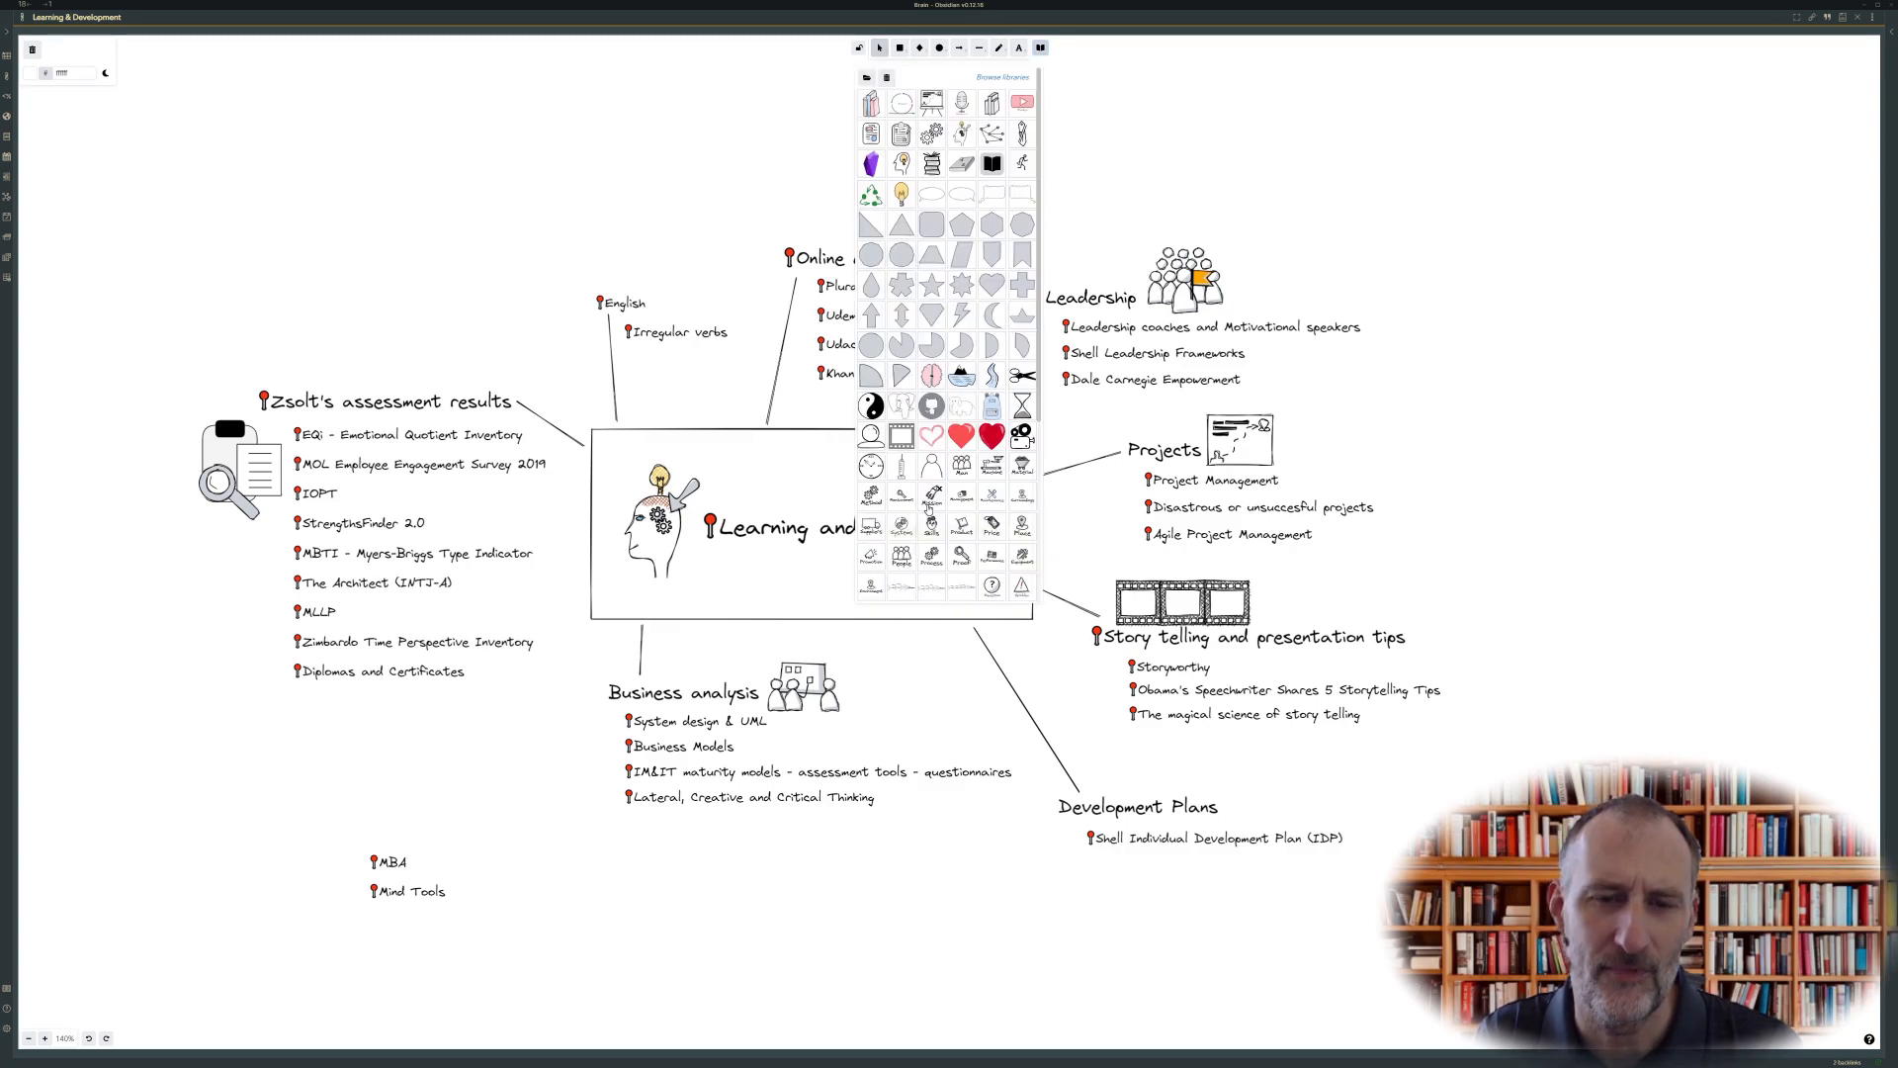
{"action": "left_click_drag", "start_coordinate": [929, 510], "coordinate": [1061, 851]}
Step: Add a blue globe icon next to the Online Learning heading
{"action": "double_click", "coordinate": [816, 197]}
{"action": "key", "text": "super+period"}
{"action": "left_click", "coordinate": [886, 264]}
{"action": "key", "text": "Escape"}
{"action": "left_click", "coordinate": [1040, 48]}
{"action": "scroll", "coordinate": [949, 336], "scroll_direction": "down", "scroll_amount": 2}
{"action": "left_click_drag", "start_coordinate": [950, 247], "coordinate": [786, 293]}
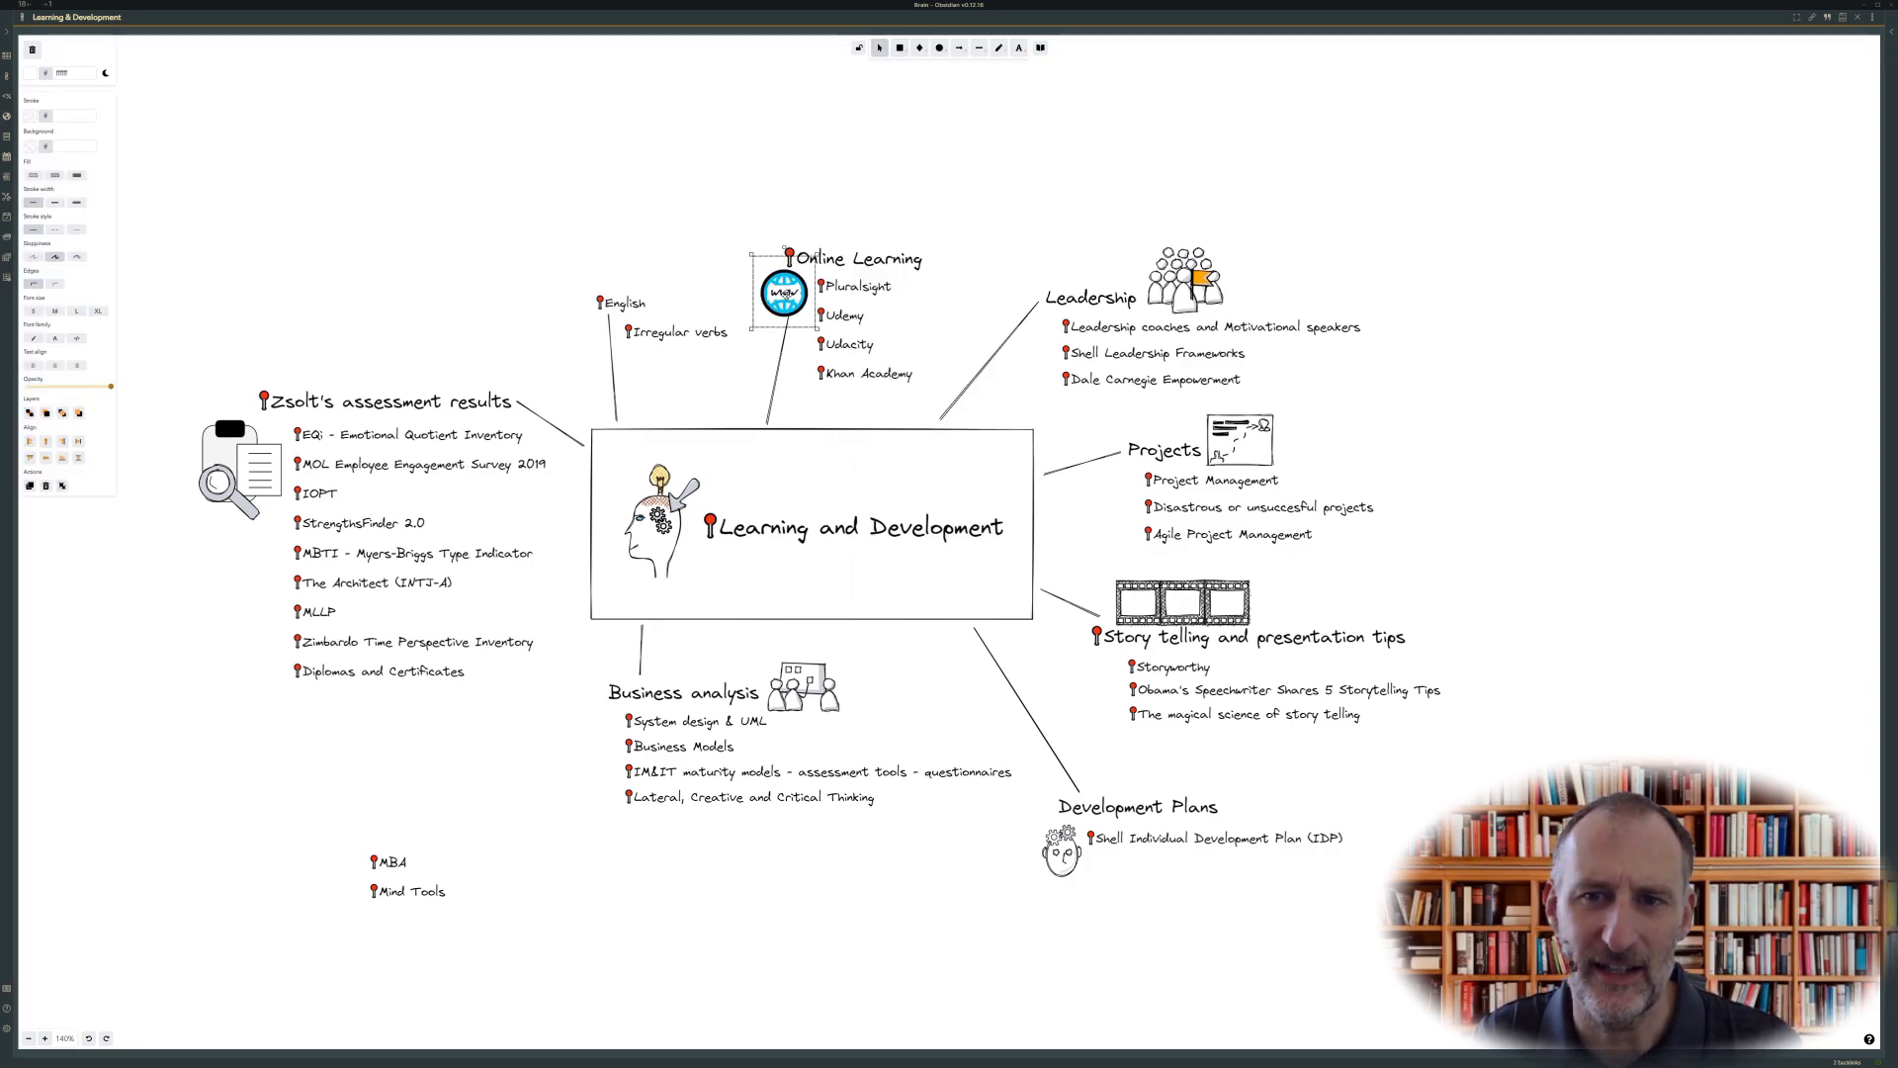
Step: Move the MBA link under Development Plans and the Mind Tools link under Online Learning
{"action": "scroll", "coordinate": [791, 495], "scroll_direction": "down", "scroll_amount": 3}
{"action": "left_click_drag", "start_coordinate": [668, 783], "coordinate": [1167, 773]}
{"action": "key", "text": "Escape"}
{"action": "scroll", "coordinate": [1437, 794], "scroll_direction": "up", "scroll_amount": 2}
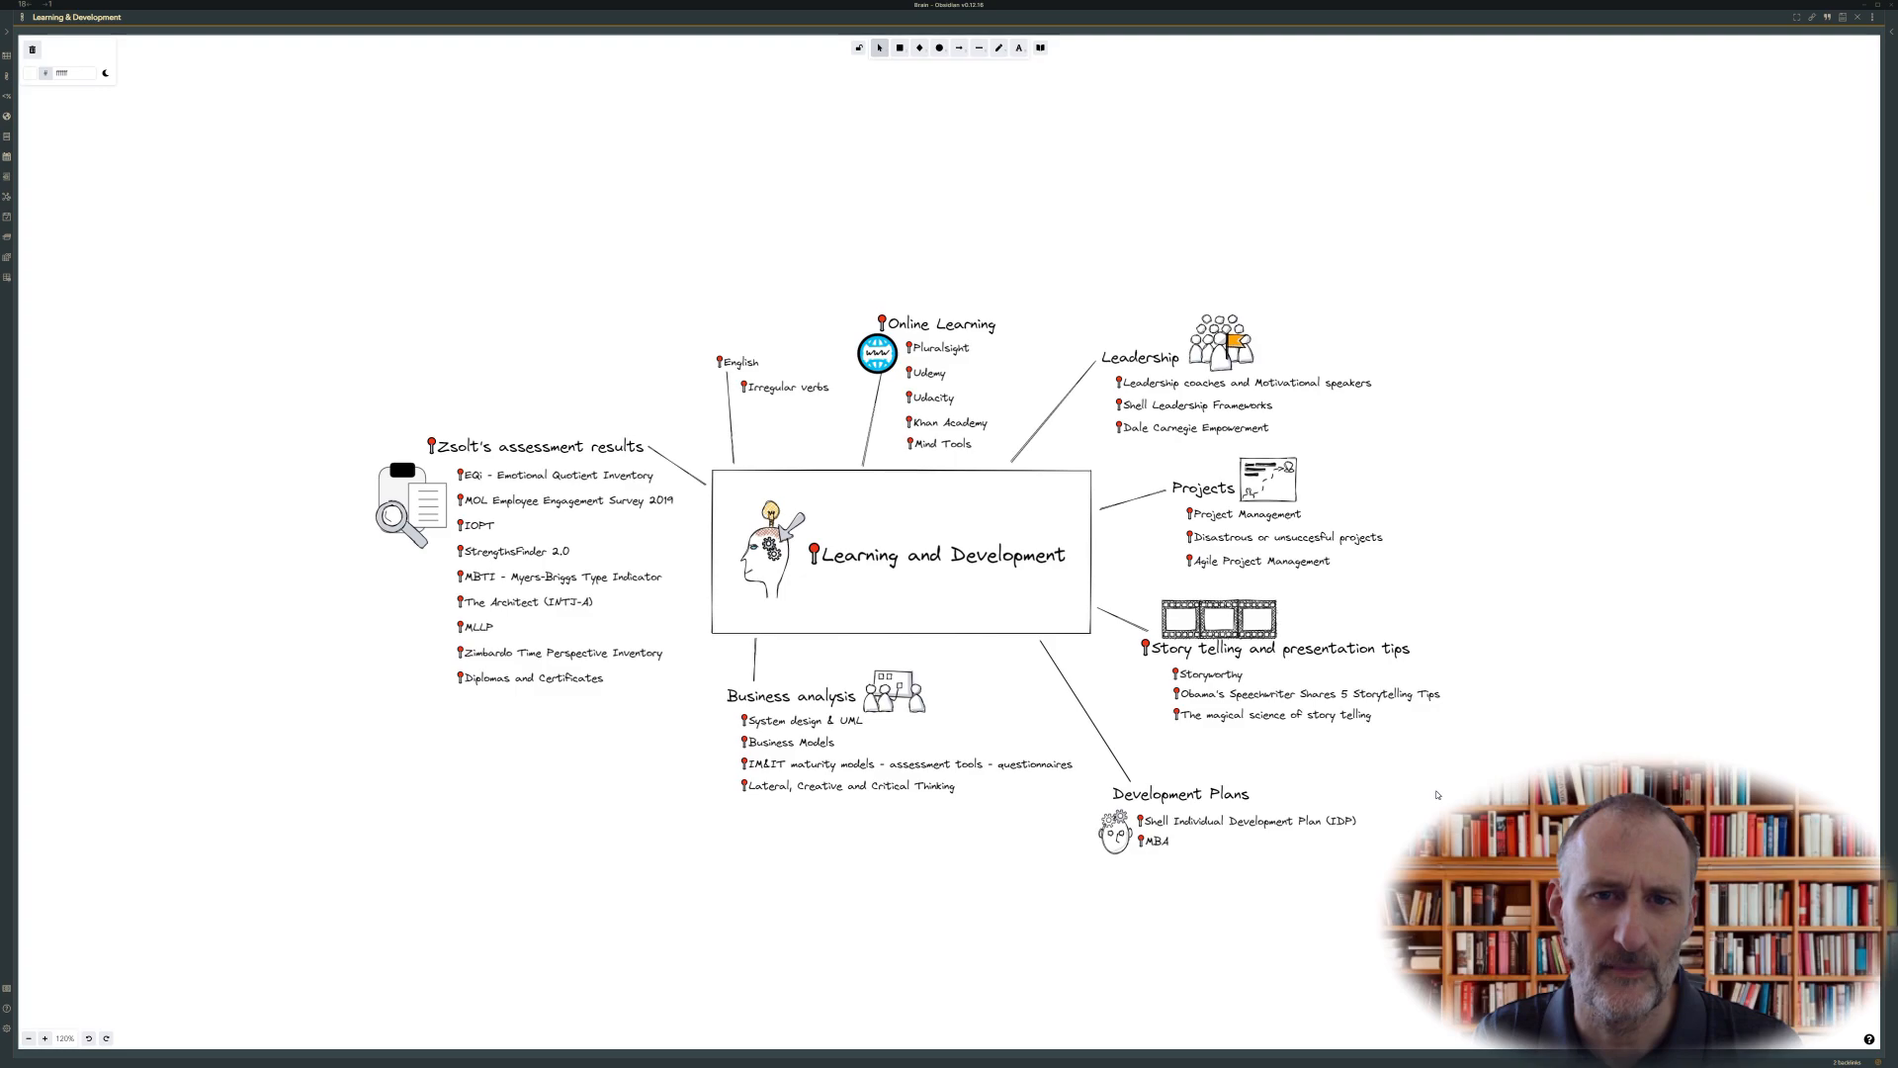
Step: Show and widen the graph sidebar, review the drawing's list of outgoing links, and return to the graph
{"action": "left_click", "coordinate": [1890, 36]}
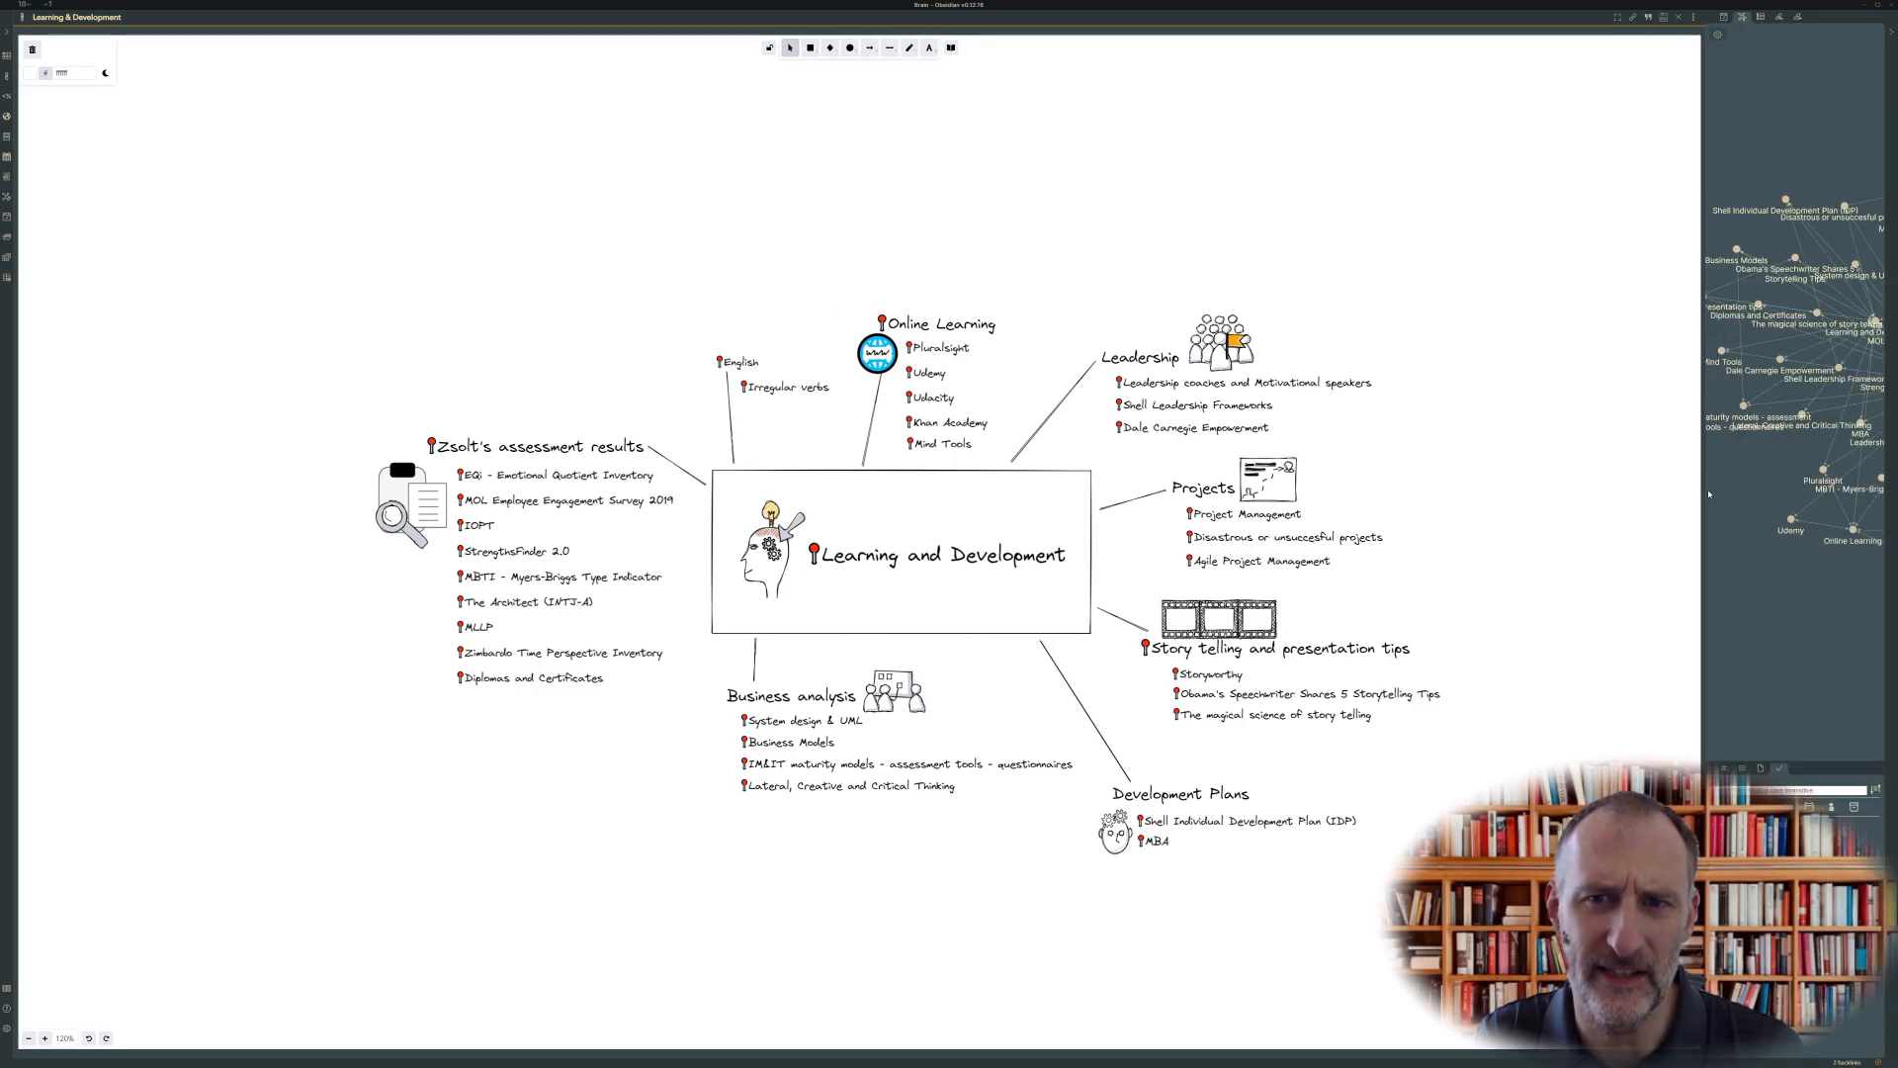
{"action": "left_click_drag", "start_coordinate": [1706, 493], "coordinate": [1416, 494]}
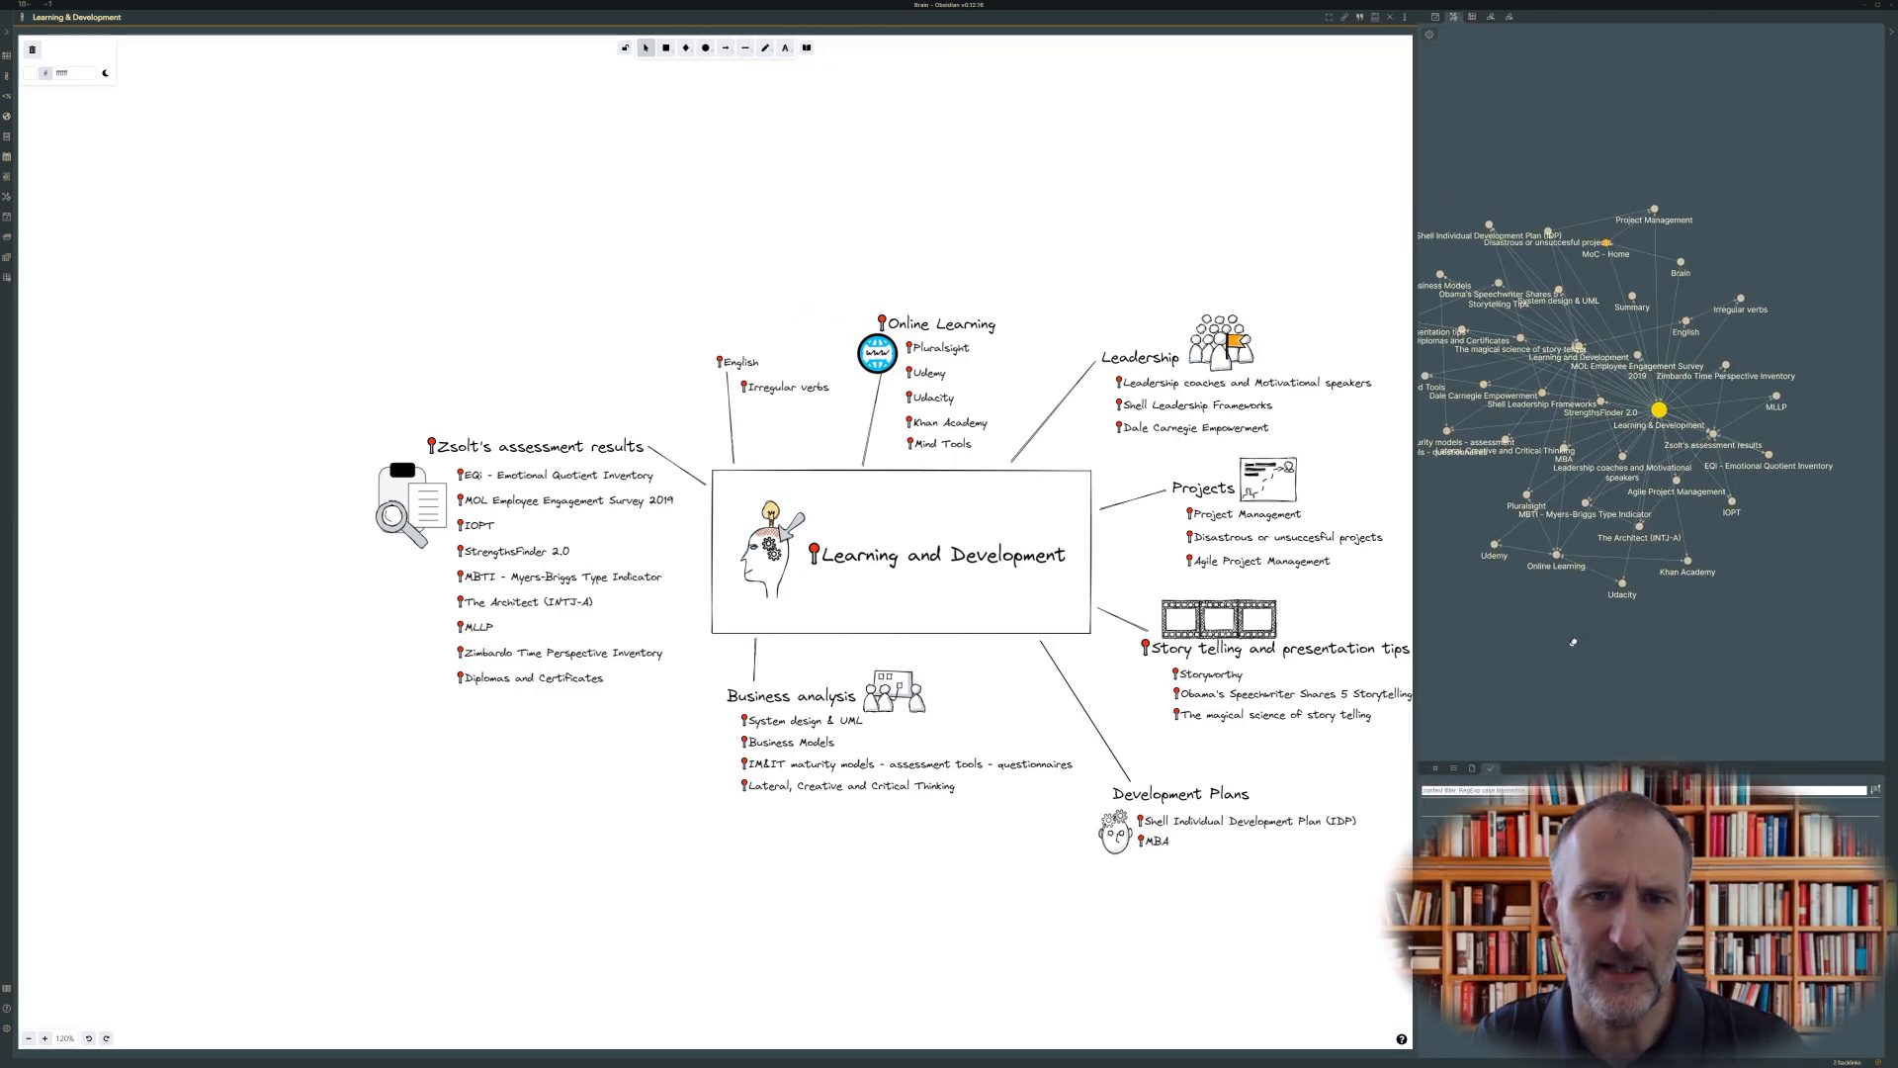
{"action": "left_click", "coordinate": [1491, 18]}
{"action": "left_click", "coordinate": [1509, 18]}
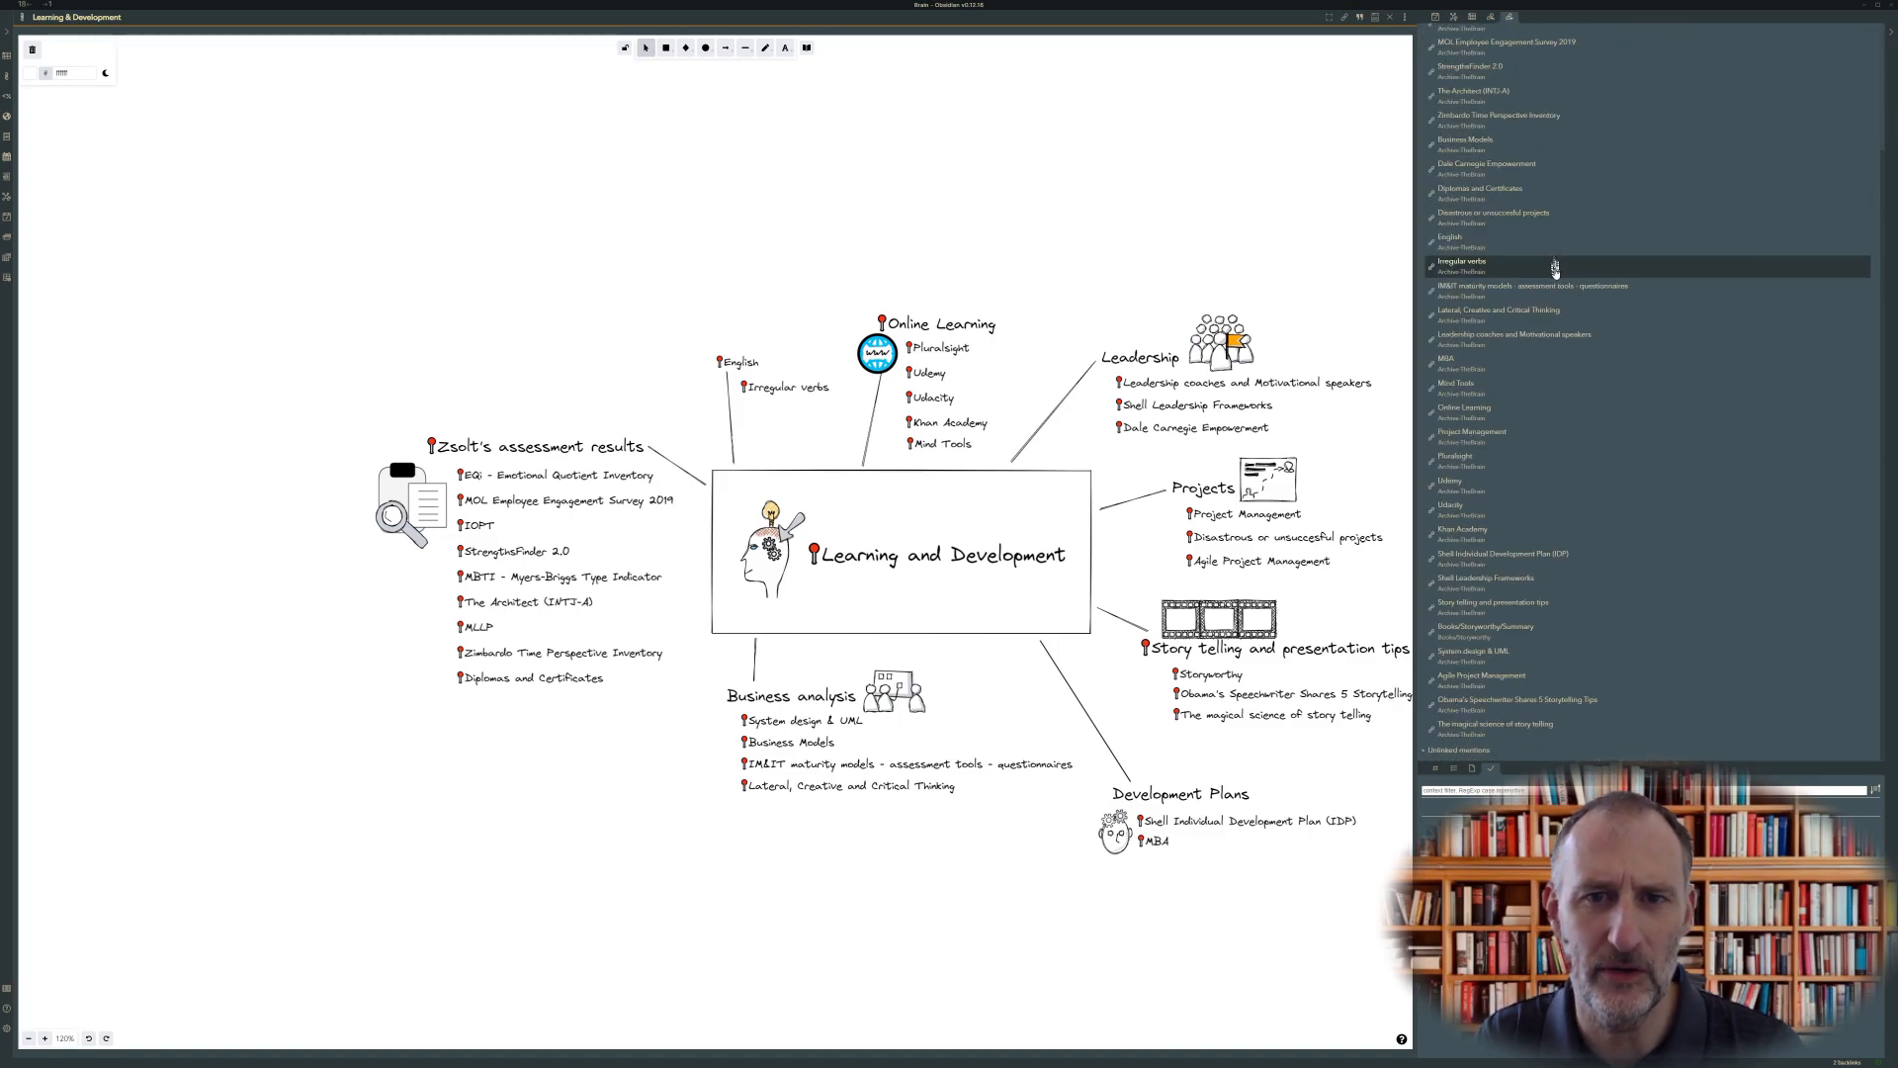
{"action": "left_click", "coordinate": [1453, 17]}
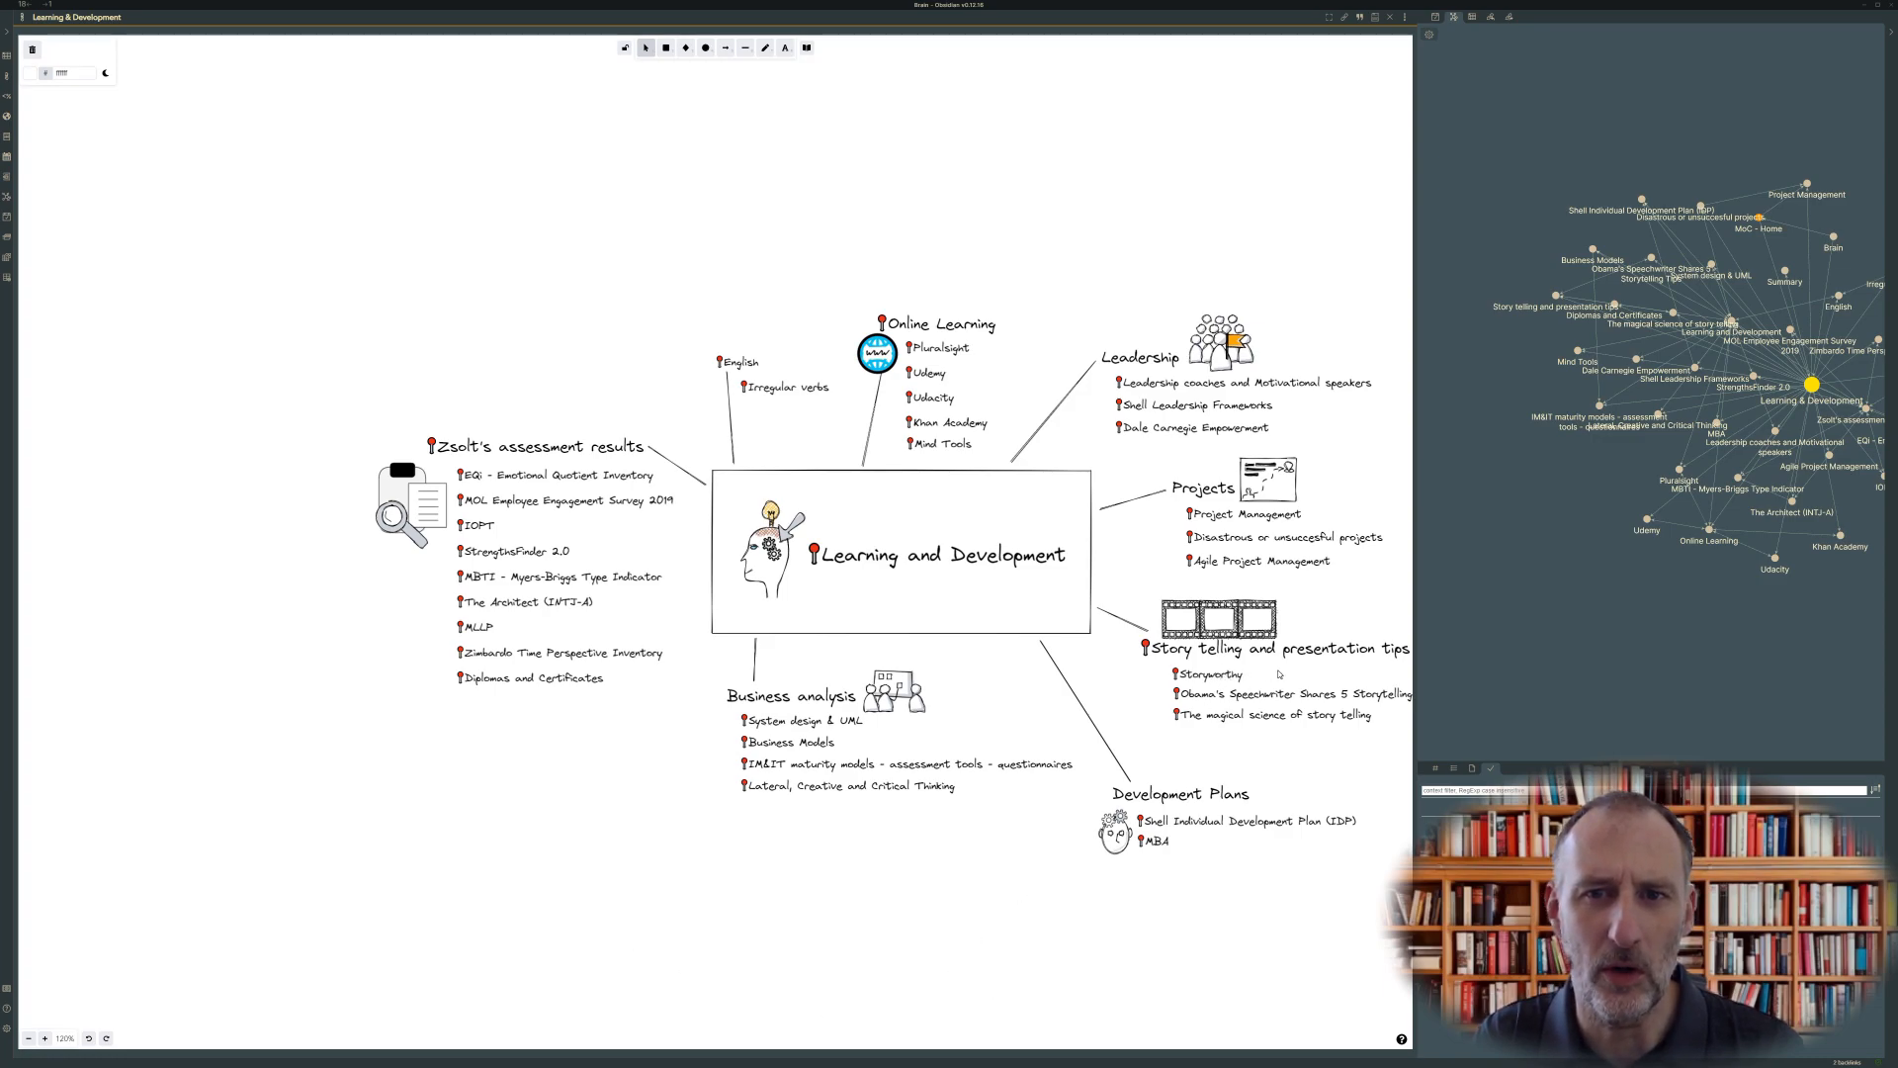
Step: Open the Storyworthy summary note from its link in the drawing and return to the Learning & Development drawing
{"action": "mouse_move", "coordinate": [1279, 674]}
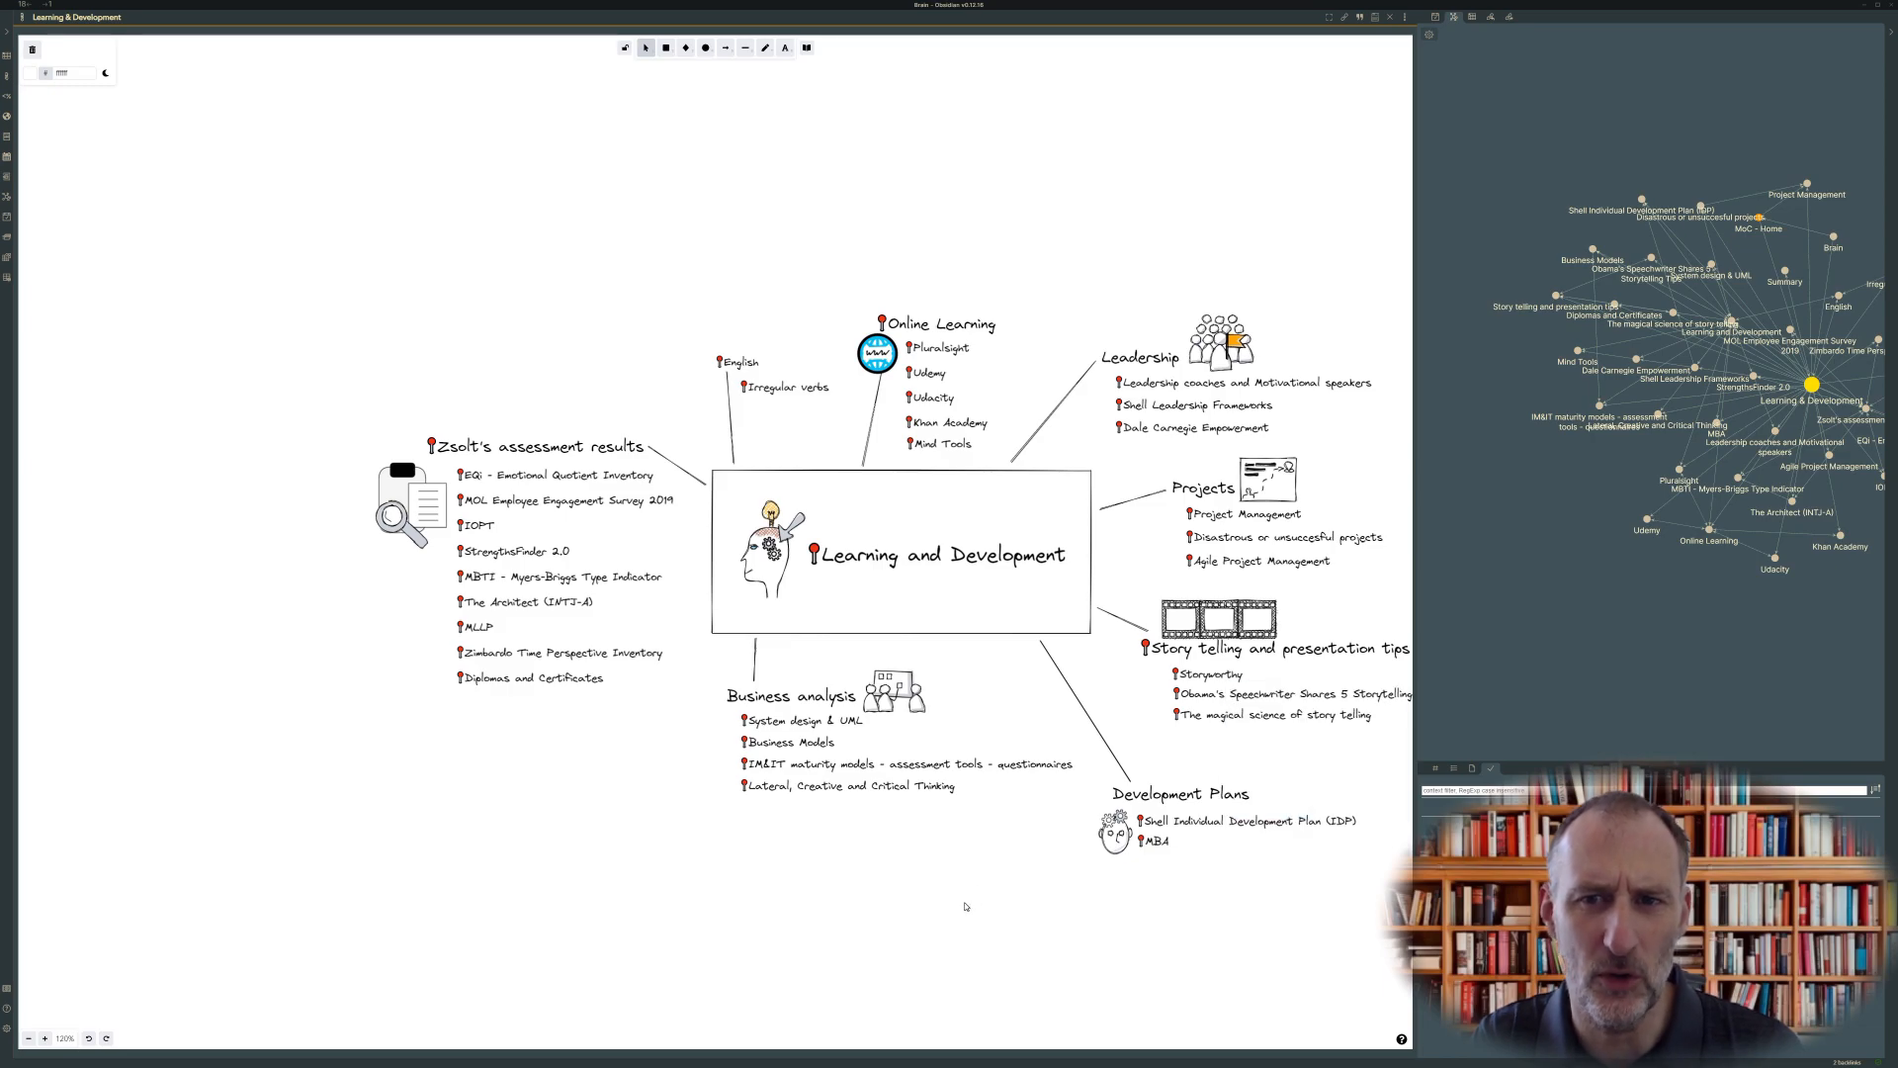
{"action": "left_click", "coordinate": [1201, 677]}
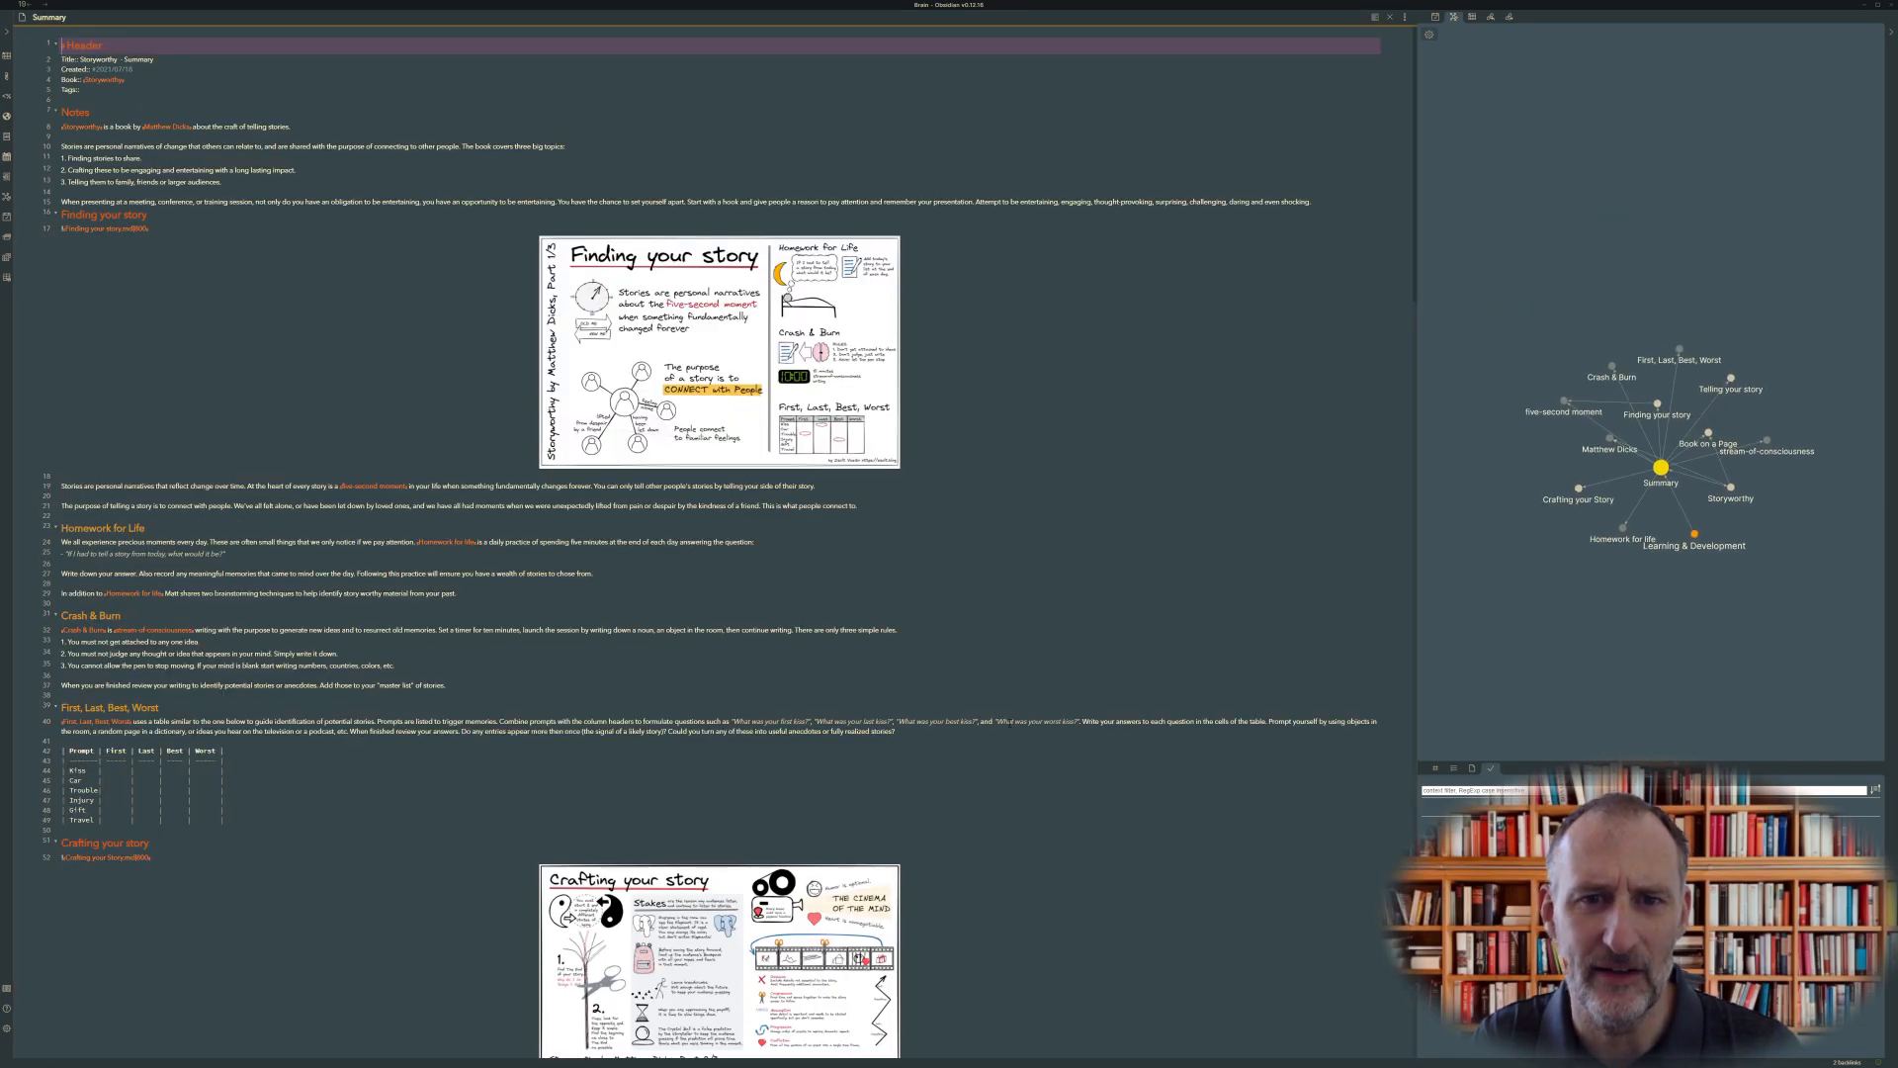
{"action": "left_click", "coordinate": [30, 12]}
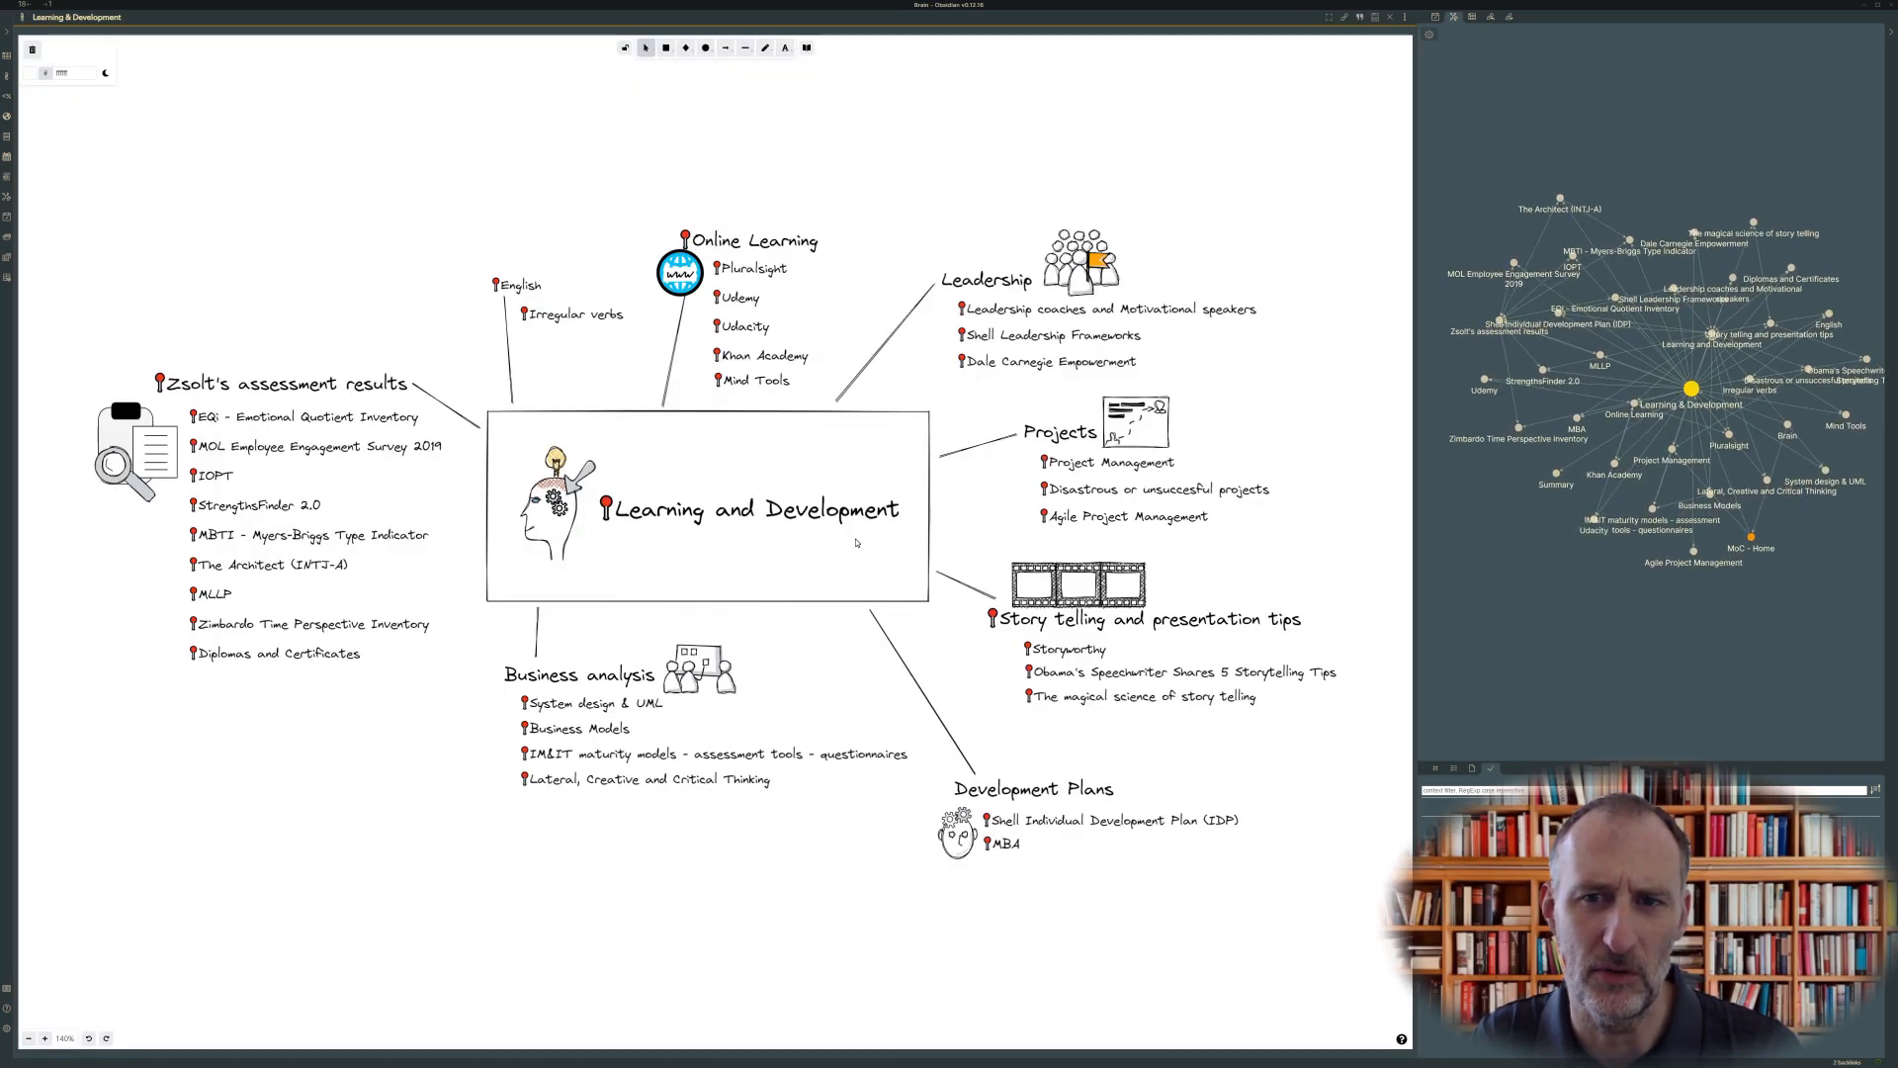
Step: Insert a link to MoC - Home and place it above the English branch
{"action": "key", "text": "ctrl+o"}
{"action": "key", "text": "Return"}
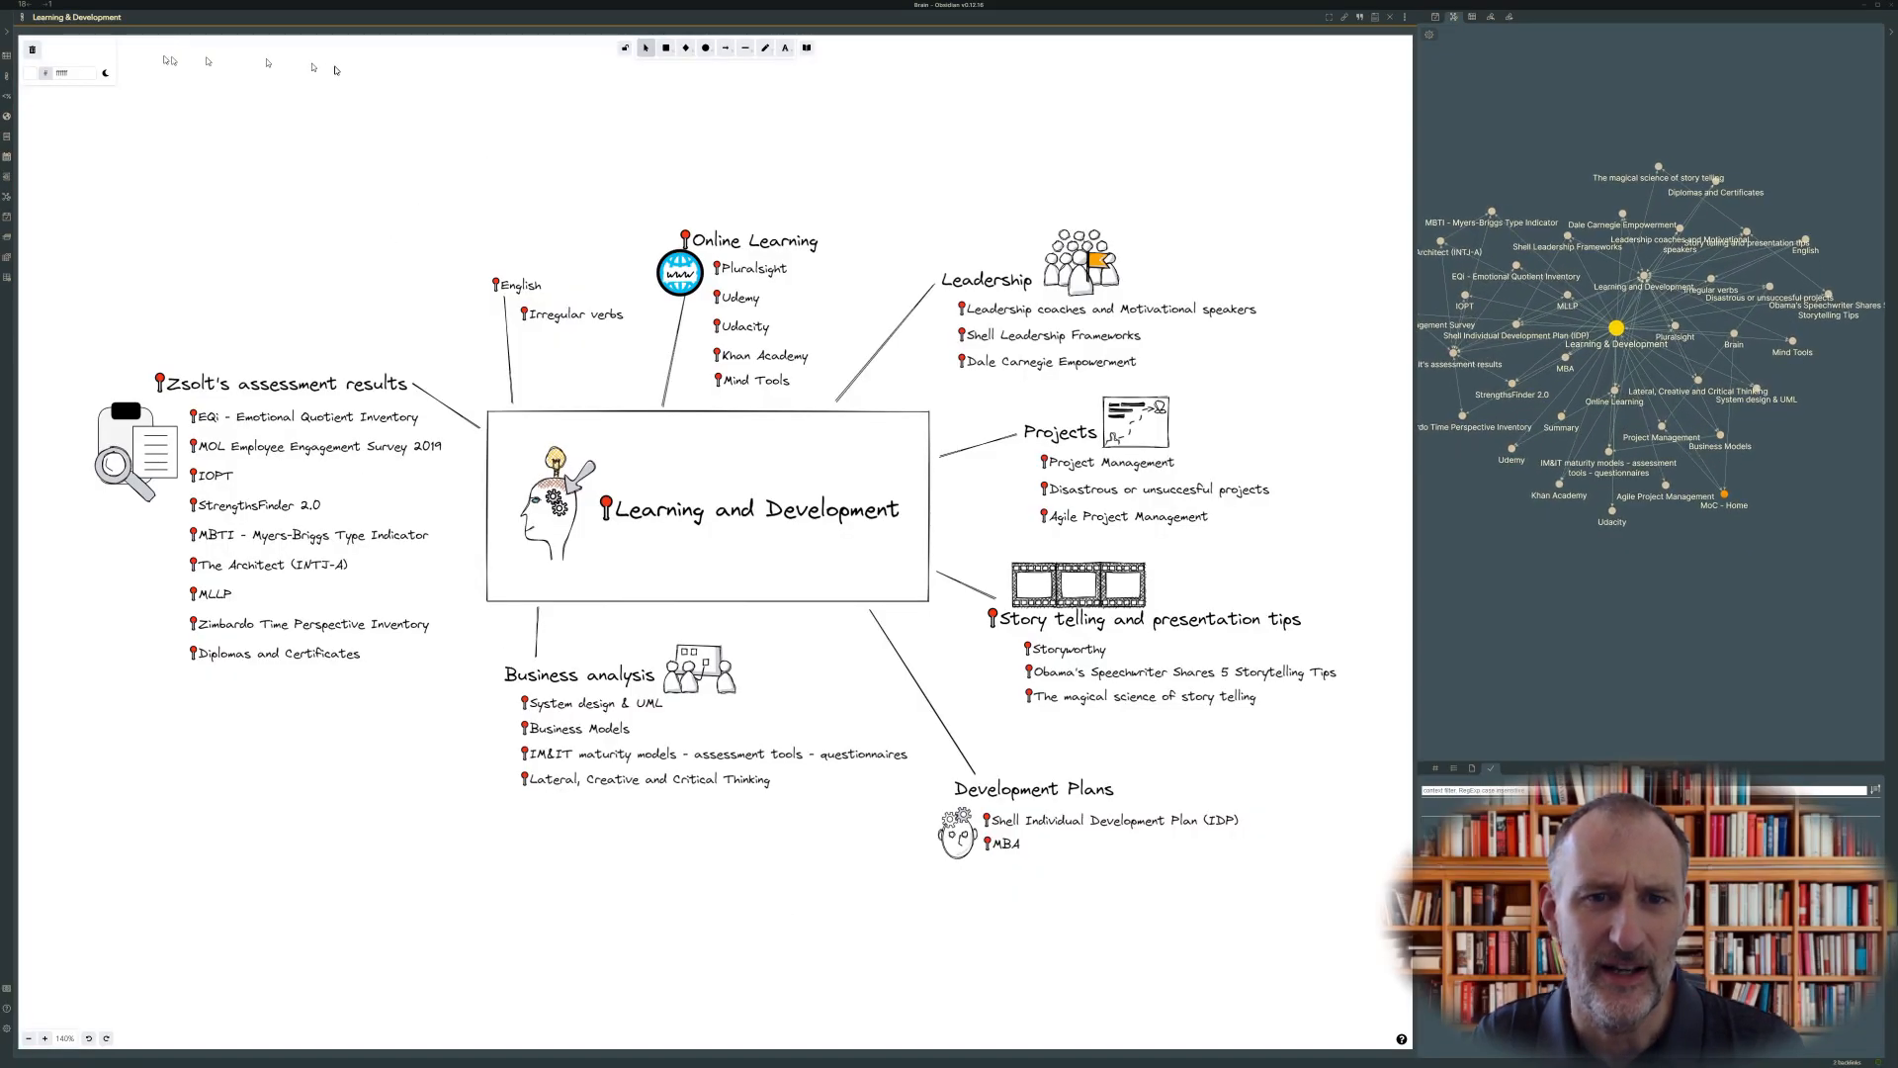
{"action": "left_click_drag", "start_coordinate": [554, 156], "coordinate": [508, 191]}
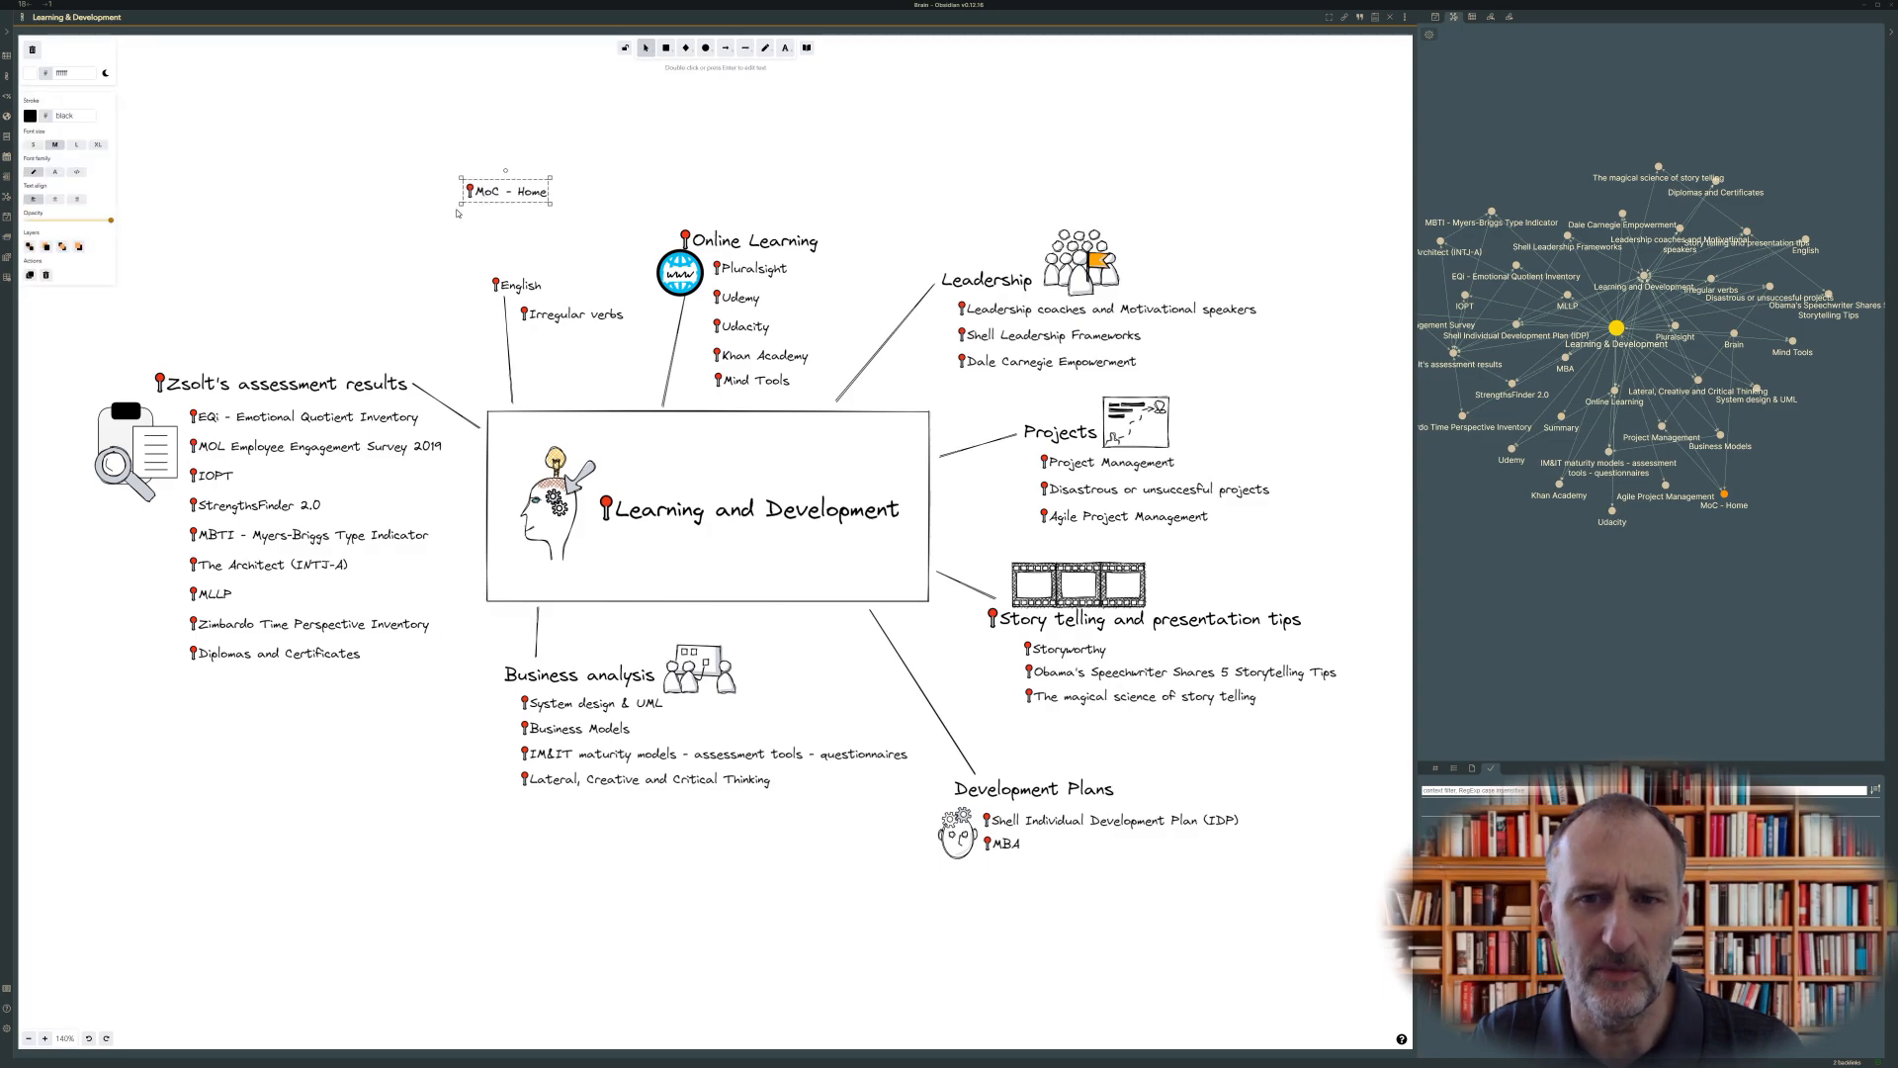
Step: Add a pointing-hand emoji in front of the MoC - Home link, searching the emojis for "hand"
{"action": "left_click", "coordinate": [807, 48]}
{"action": "left_click", "coordinate": [386, 218]}
{"action": "key", "text": "super+period"}
{"action": "double_click", "coordinate": [416, 188]}
{"action": "key", "text": "super+period"}
{"action": "type", "text": "arrow"}
{"action": "key", "text": "BackSpace"}
{"action": "key", "text": "BackSpace"}
{"action": "key", "text": "BackSpace"}
{"action": "type", "text": "hand[["}
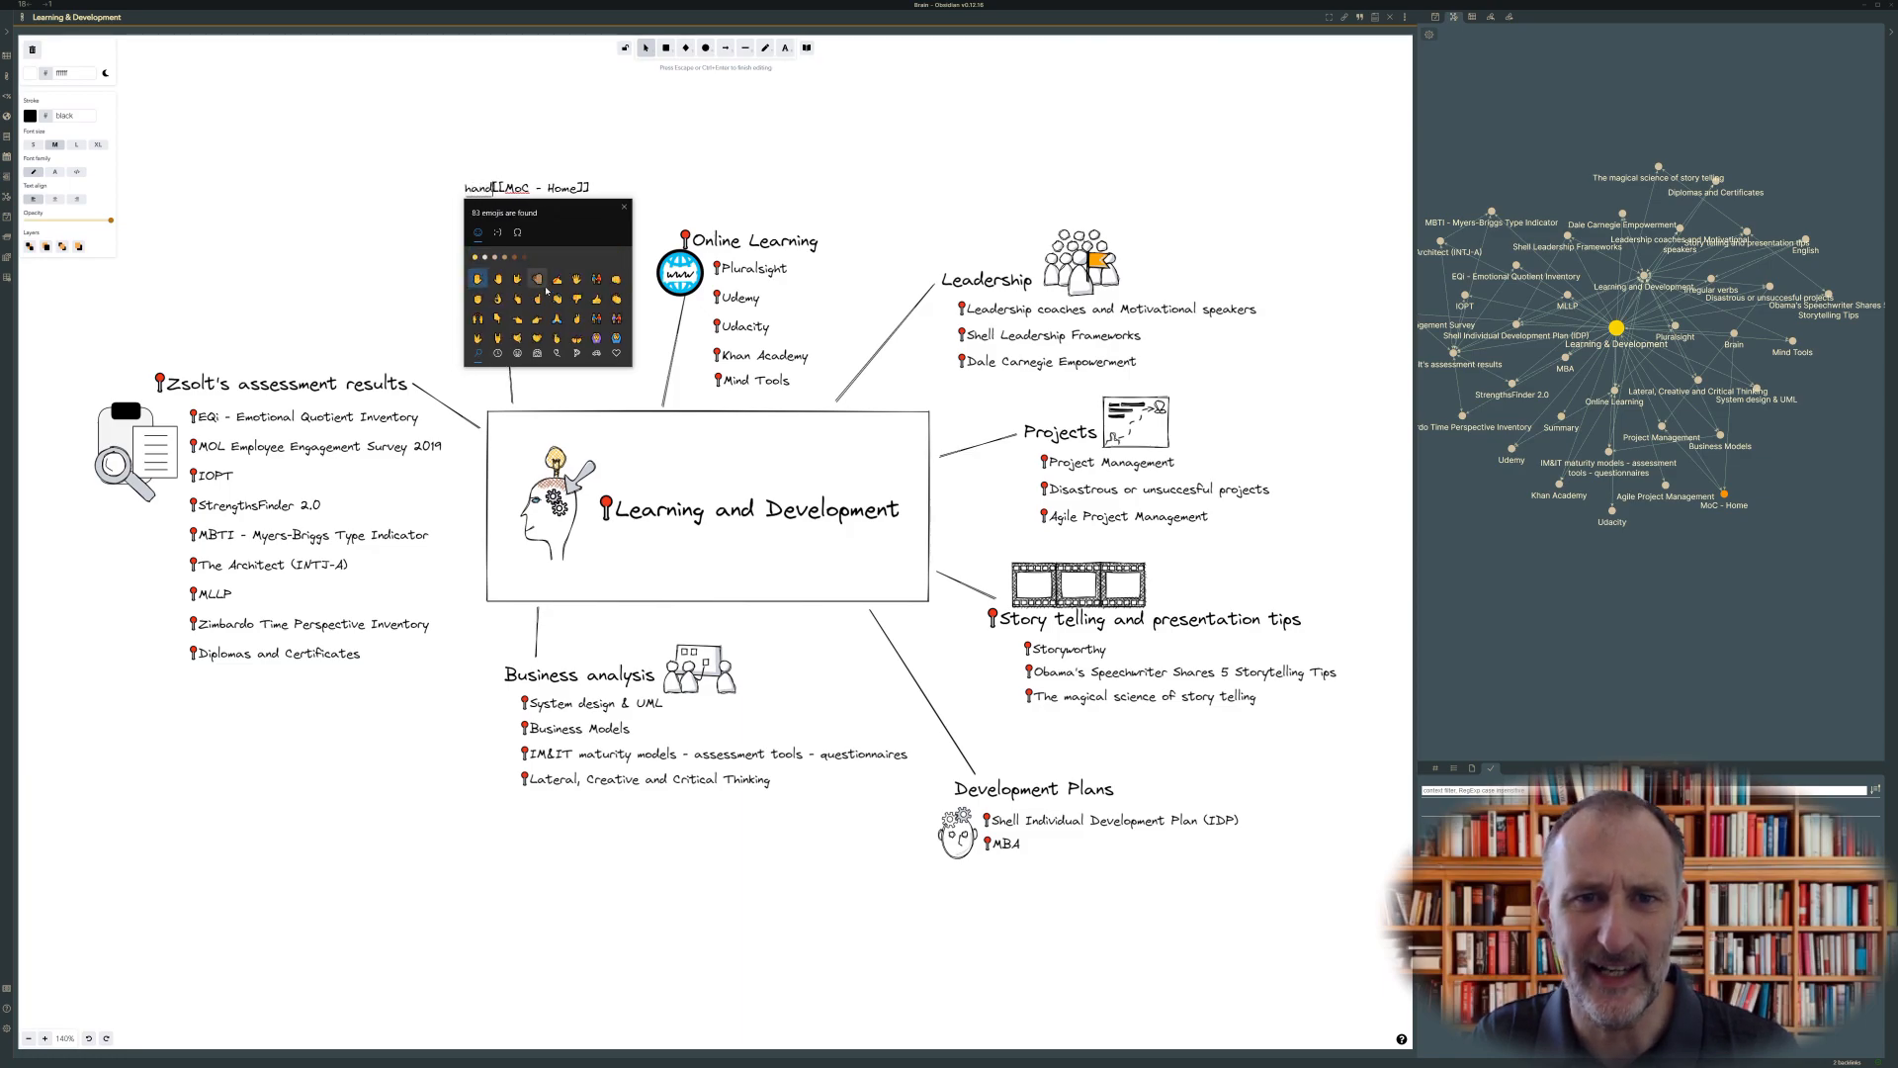
{"action": "left_click", "coordinate": [516, 325]}
{"action": "left_click", "coordinate": [563, 252]}
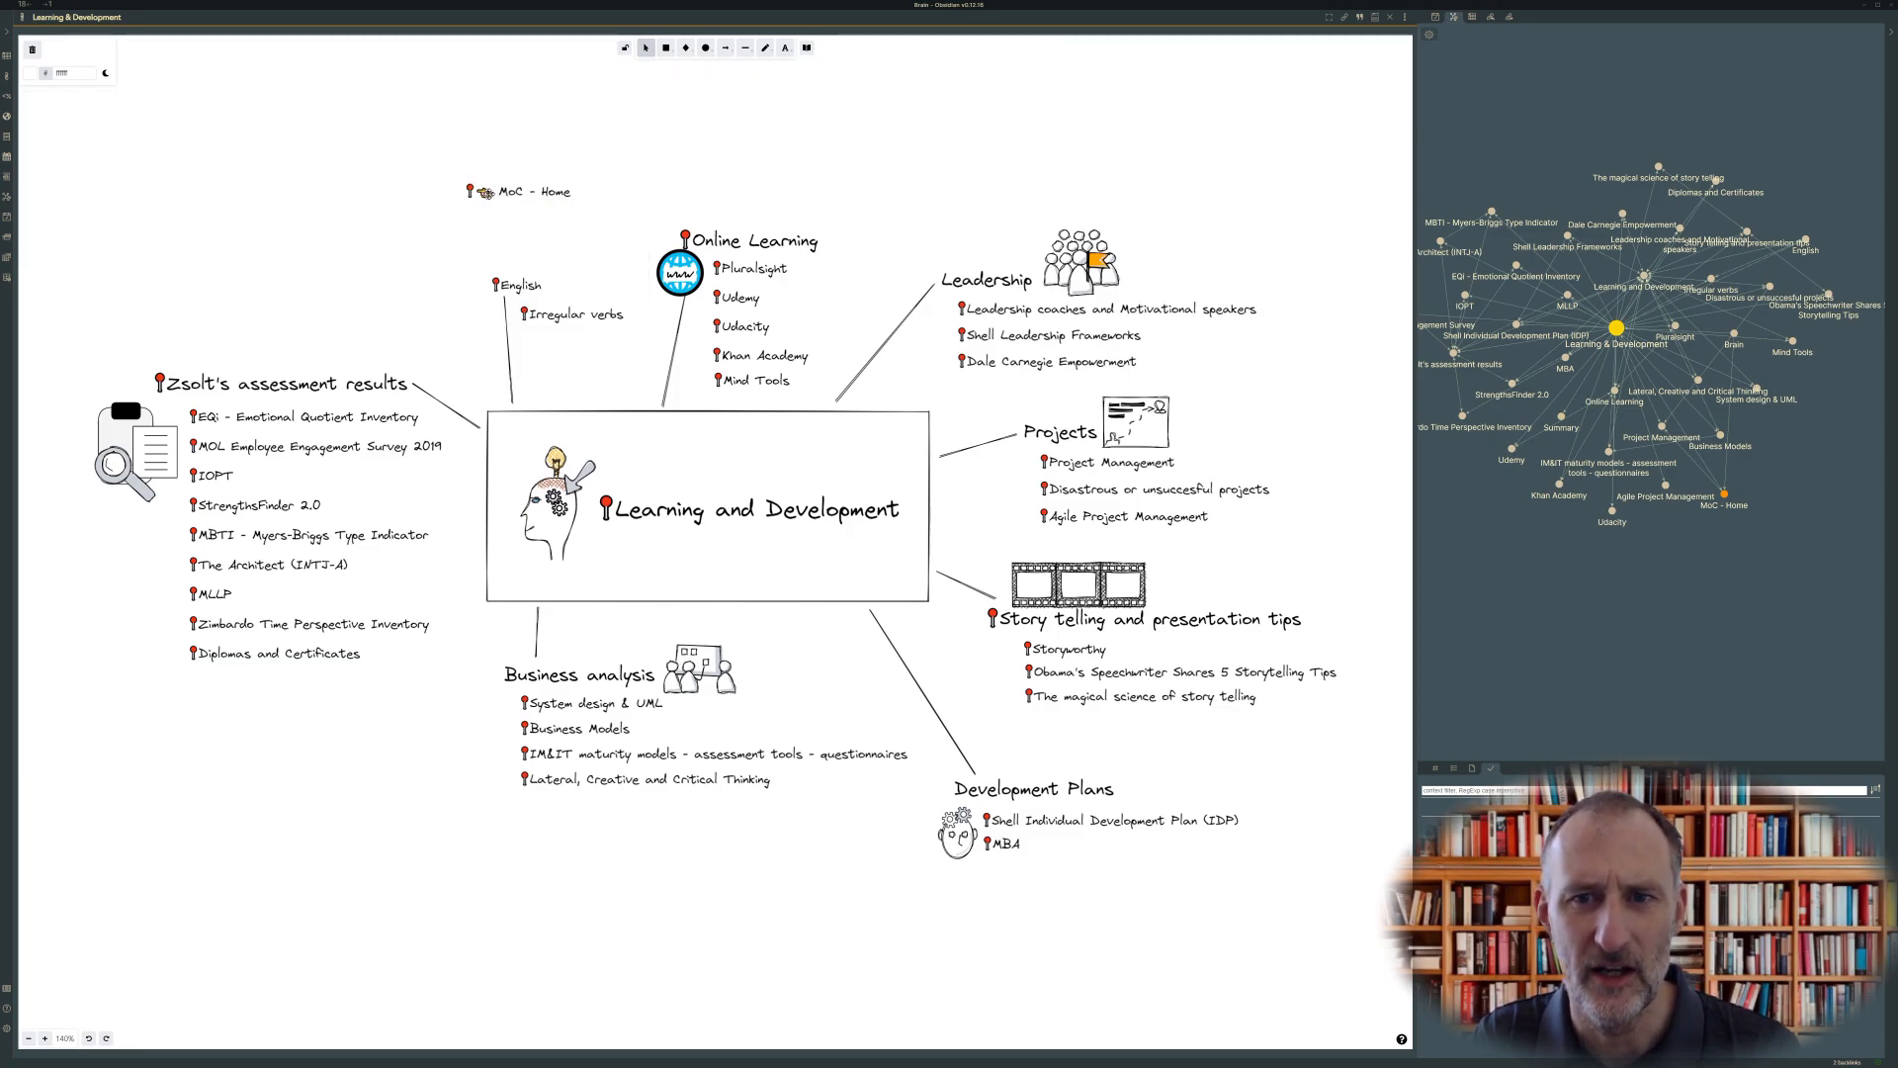
Step: Put the hand emoji after the MoC - Home text and move the link into the central box's lower-right corner
{"action": "double_click", "coordinate": [533, 192]}
{"action": "key", "text": "Escape"}
{"action": "left_click_drag", "start_coordinate": [529, 191], "coordinate": [879, 587]}
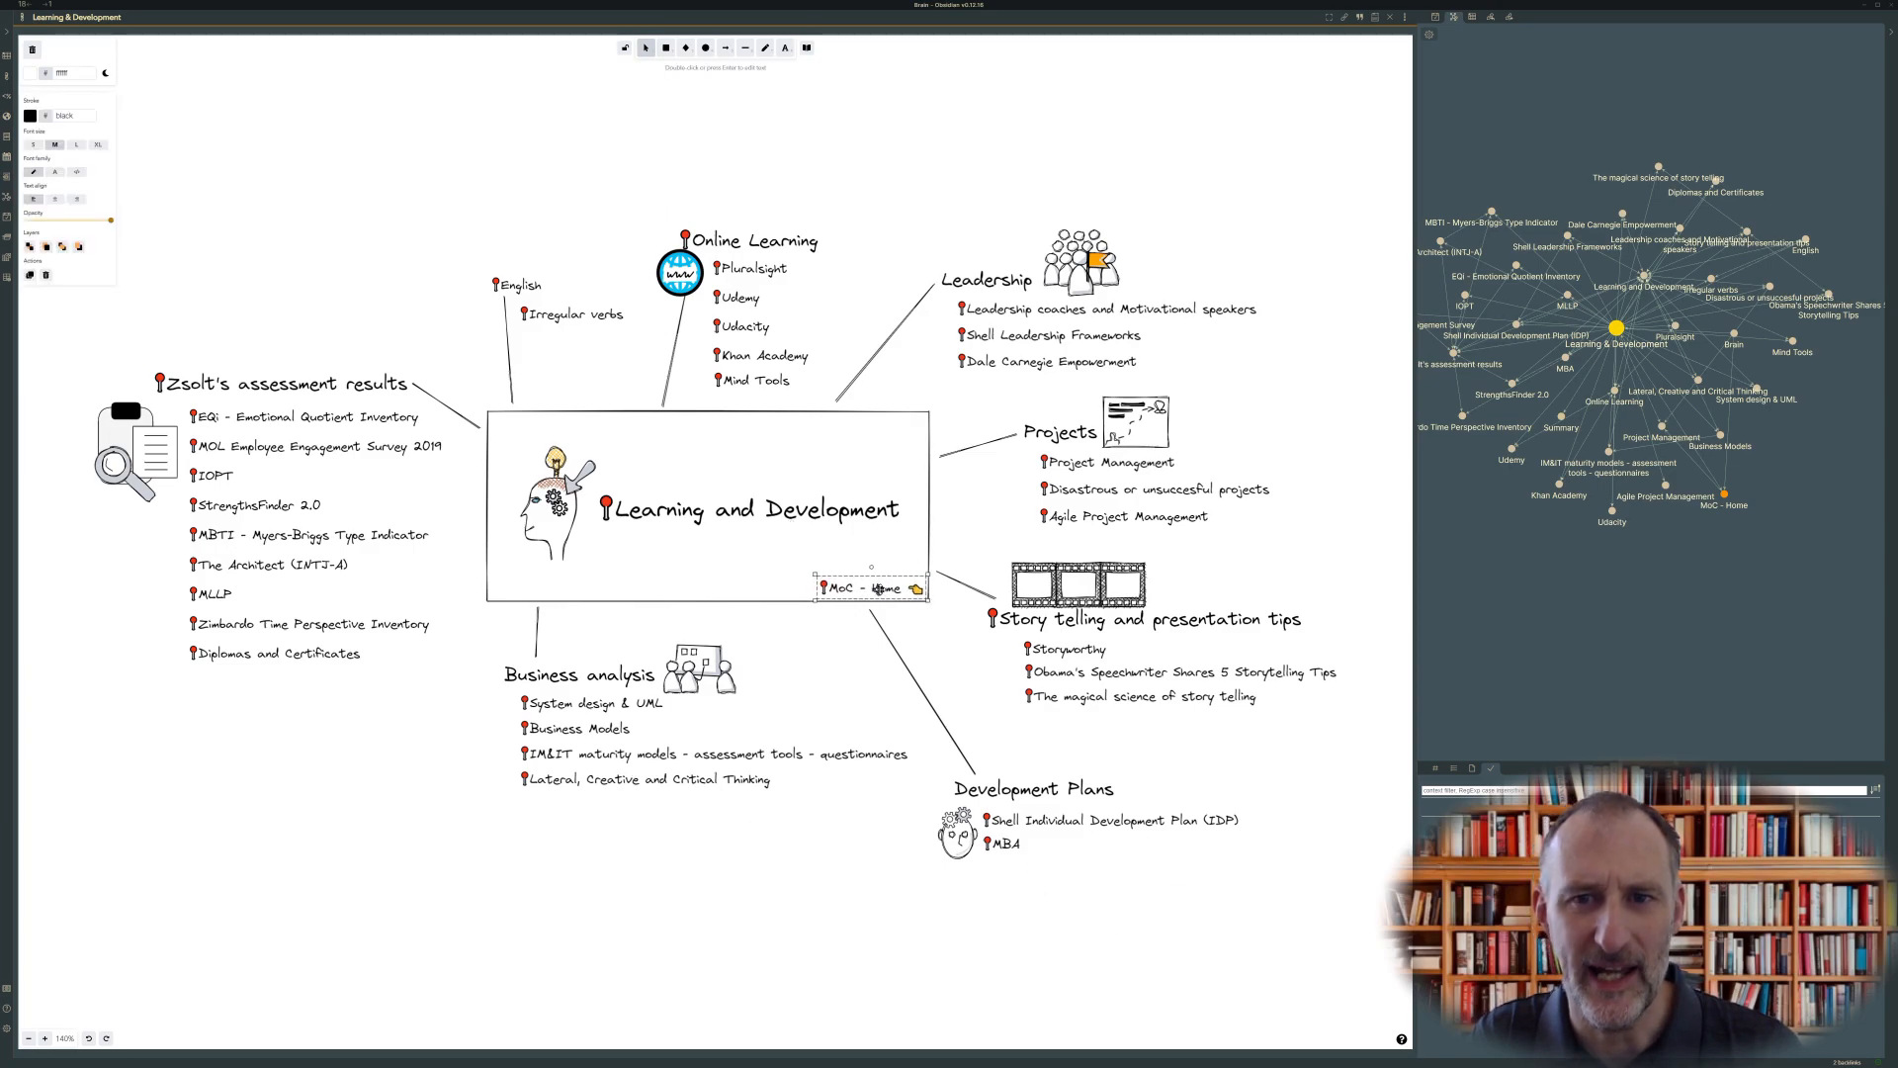
{"action": "left_click", "coordinate": [904, 901]}
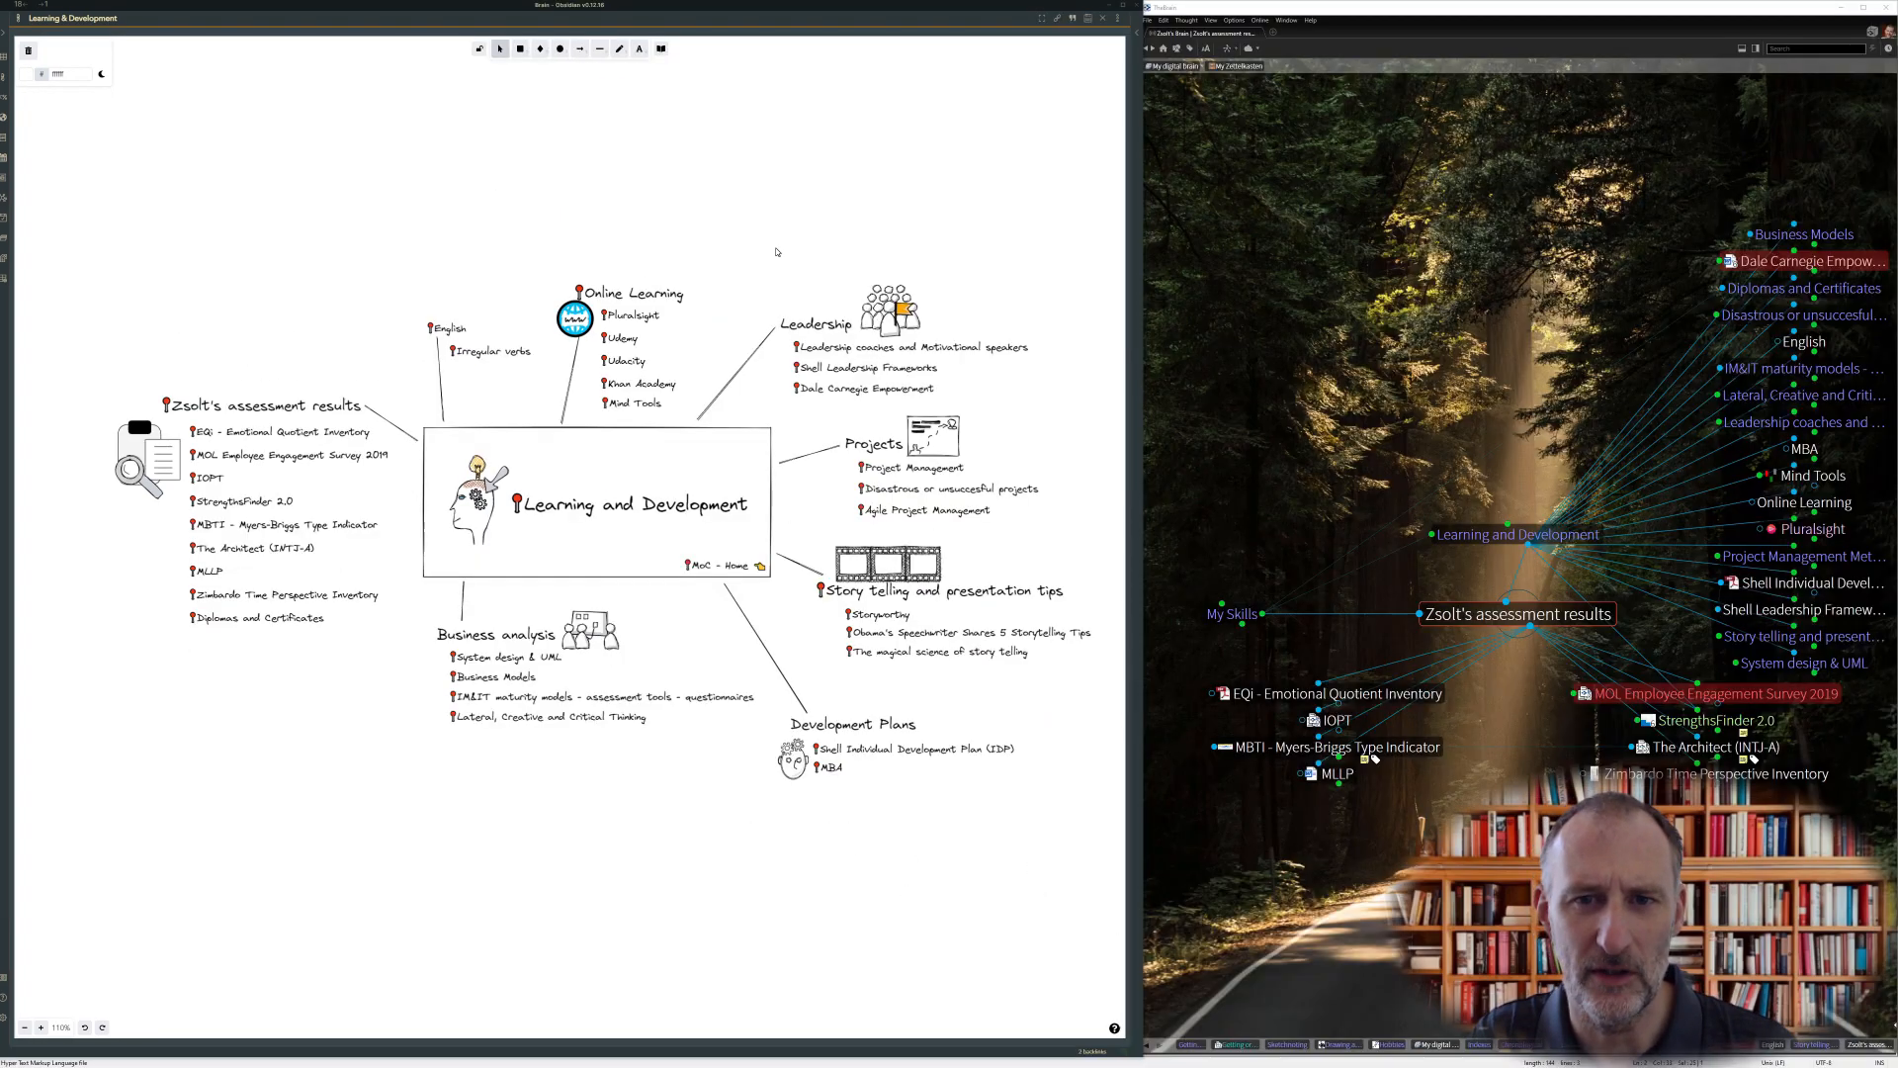